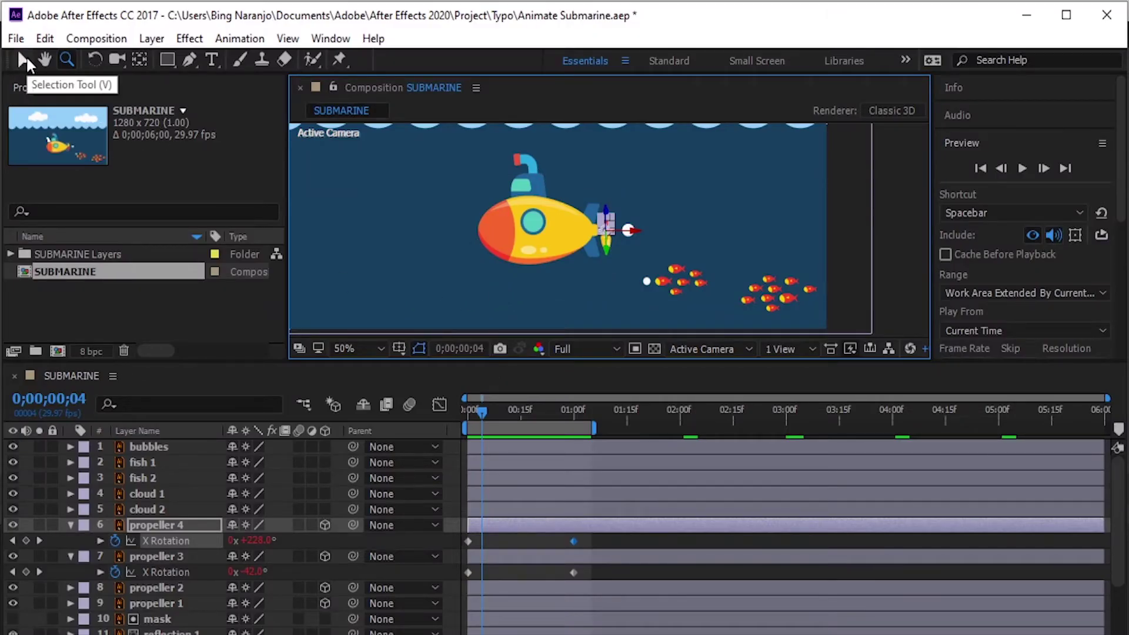
Switch to the Selection tool and collapse propeller 4's X Rotation row.
click(23, 59)
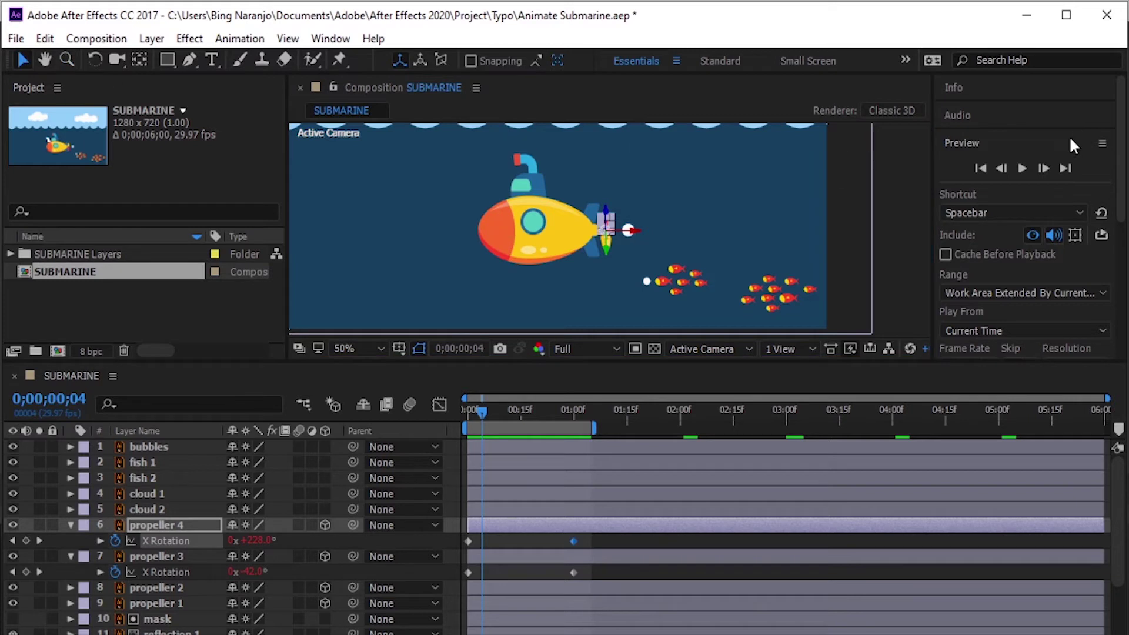
click(72, 525)
Collapse propeller 3's rotation, identify the fish 2 school, and undo a trial bubbles parenting.
click(72, 543)
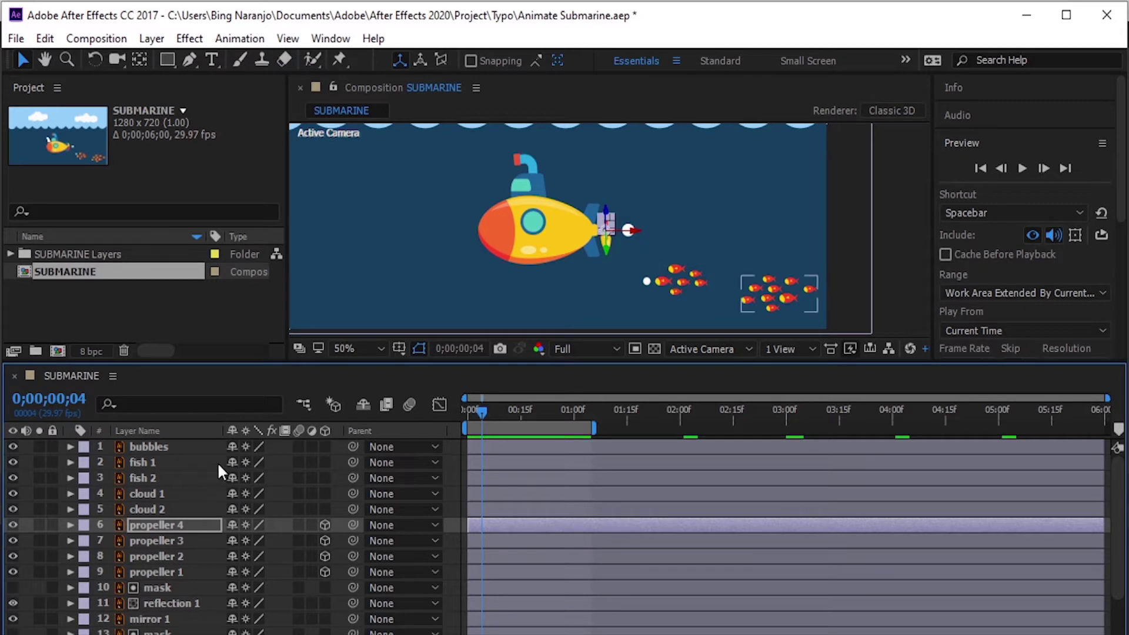
click(168, 446)
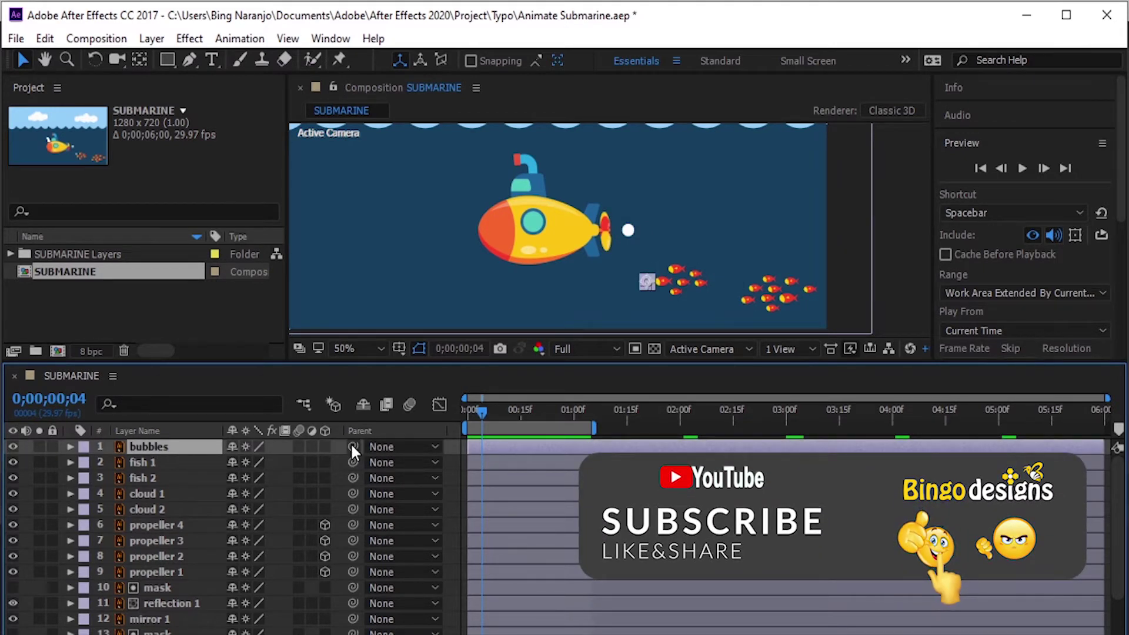
click(209, 476)
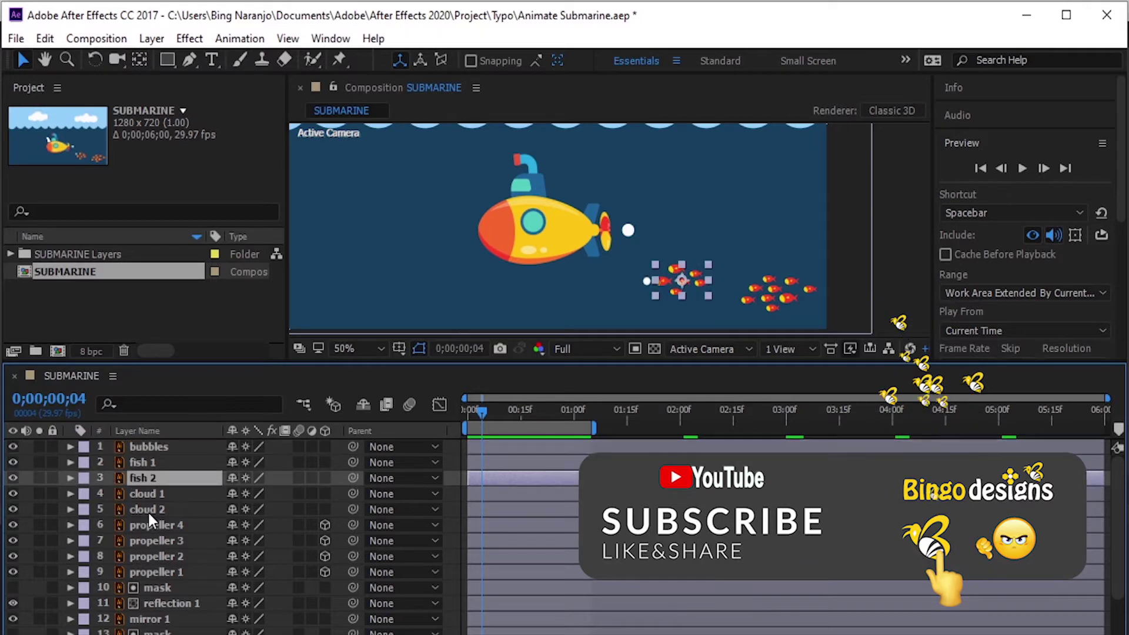
click(13, 478)
click(13, 478)
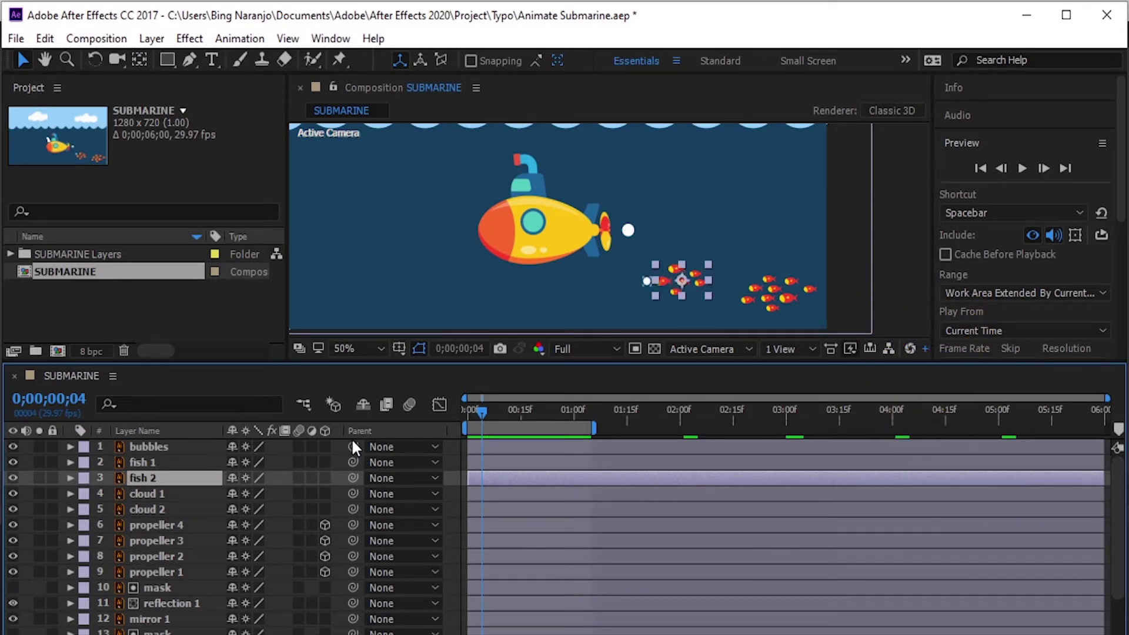
drag(327, 451, 185, 474)
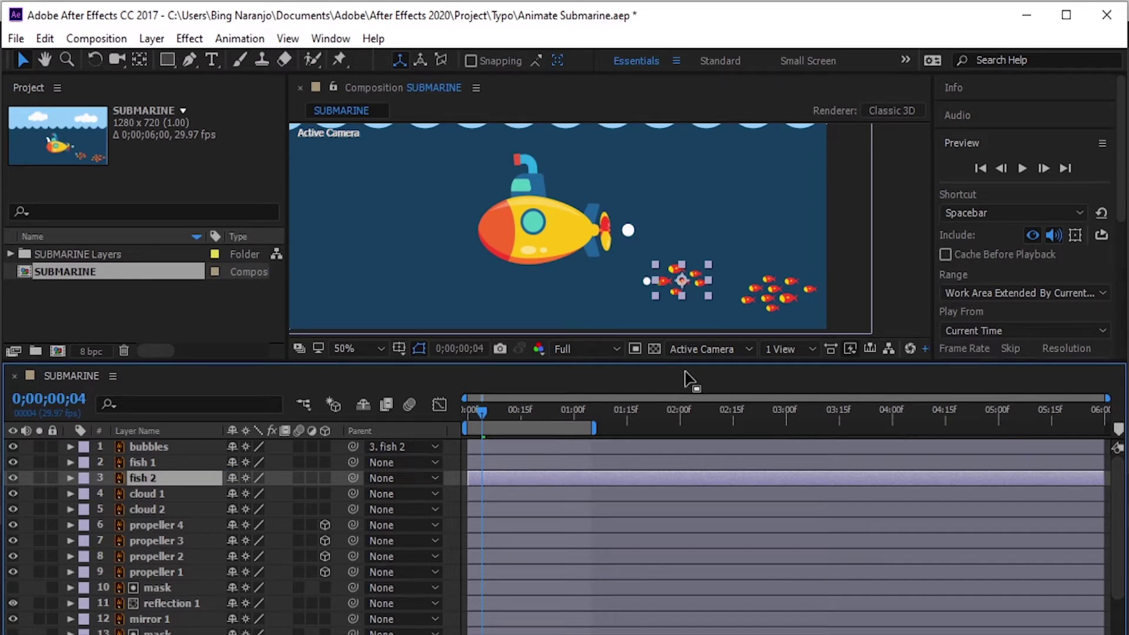
key(ctrl+z)
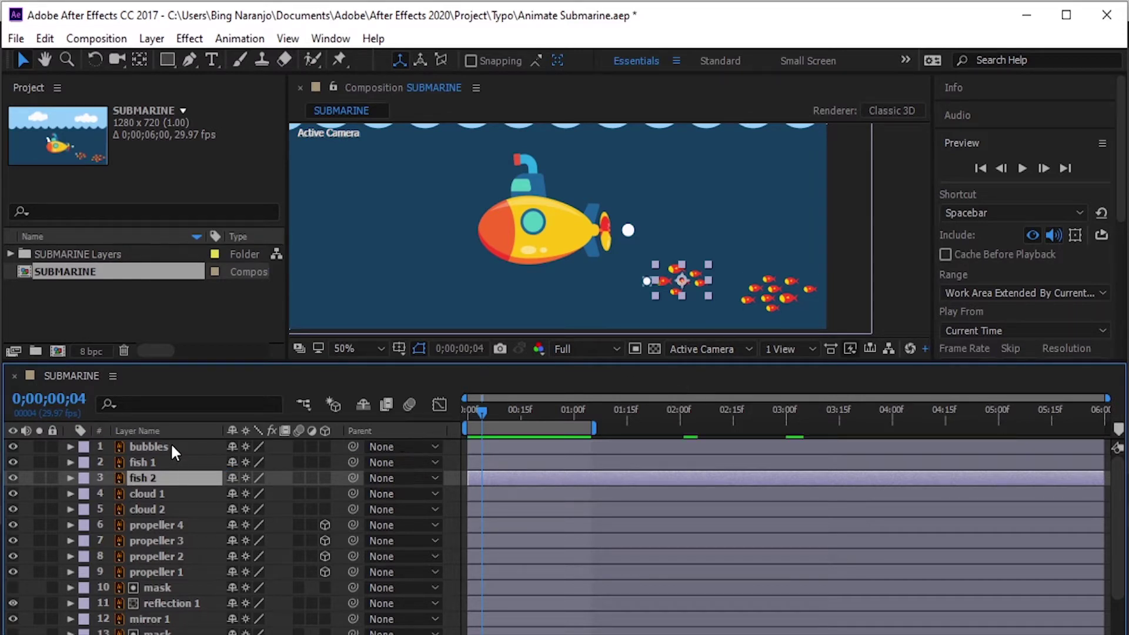
Duplicate the bubbles layer and place the copy beside the second fish school.
click(171, 448)
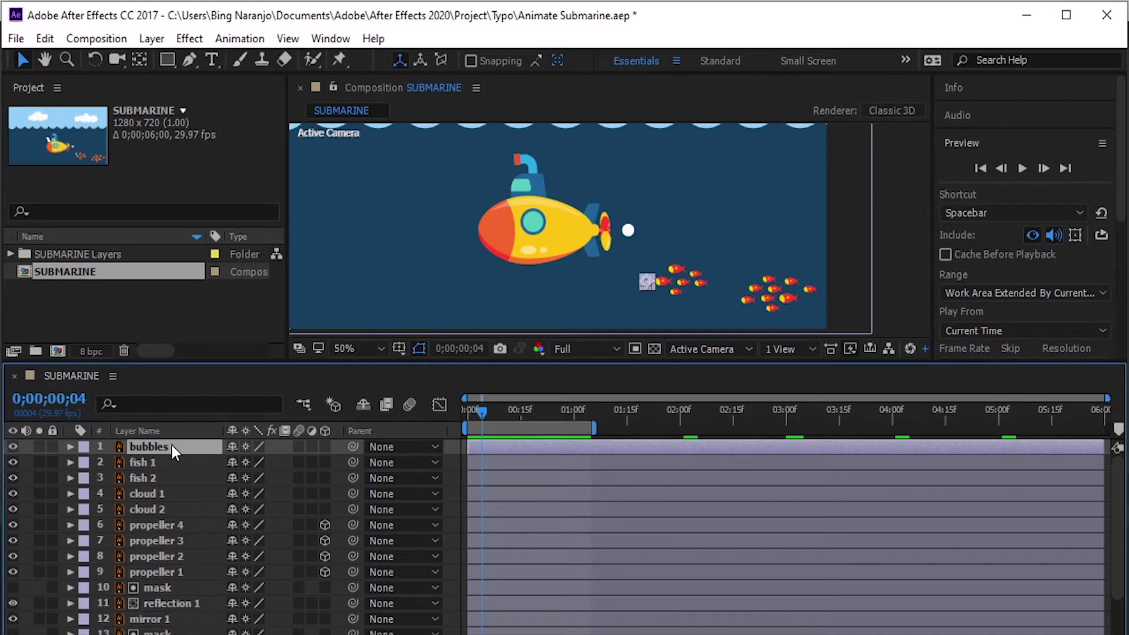
key(ctrl+d)
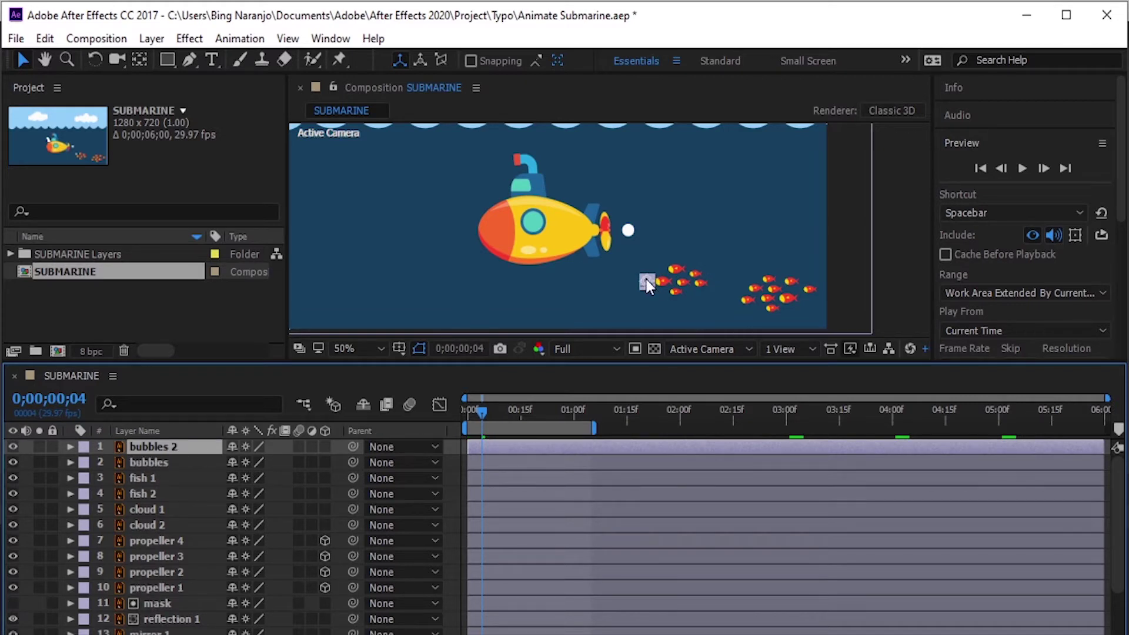
drag(646, 280, 733, 298)
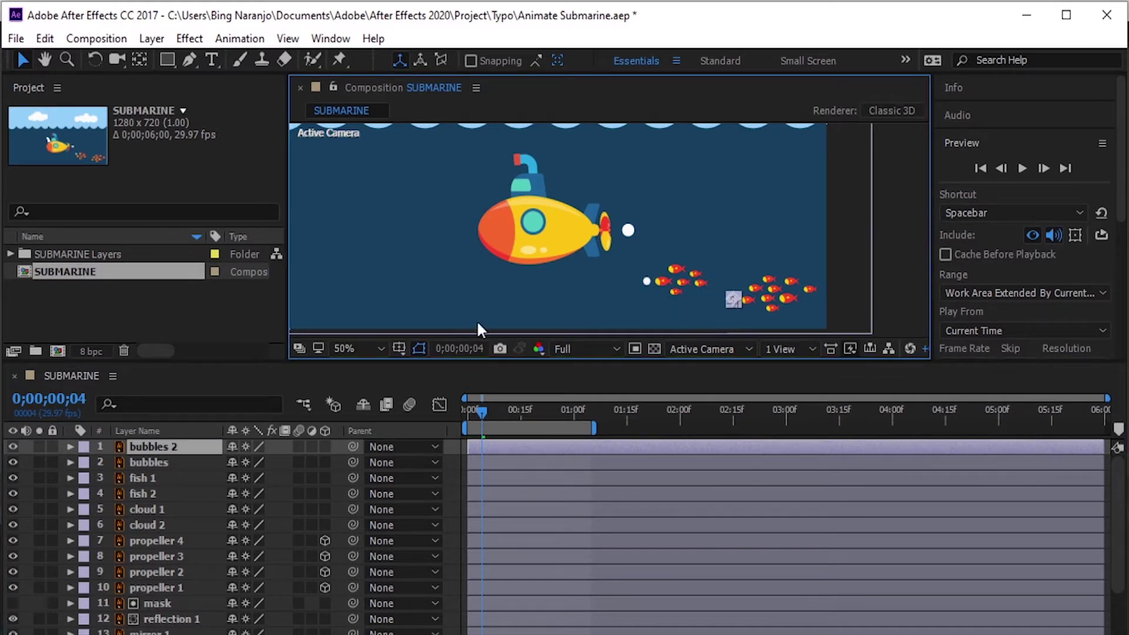
Parent bubbles to fish 2 and bubbles 2 to fish 1, then select both bubble layers.
click(160, 461)
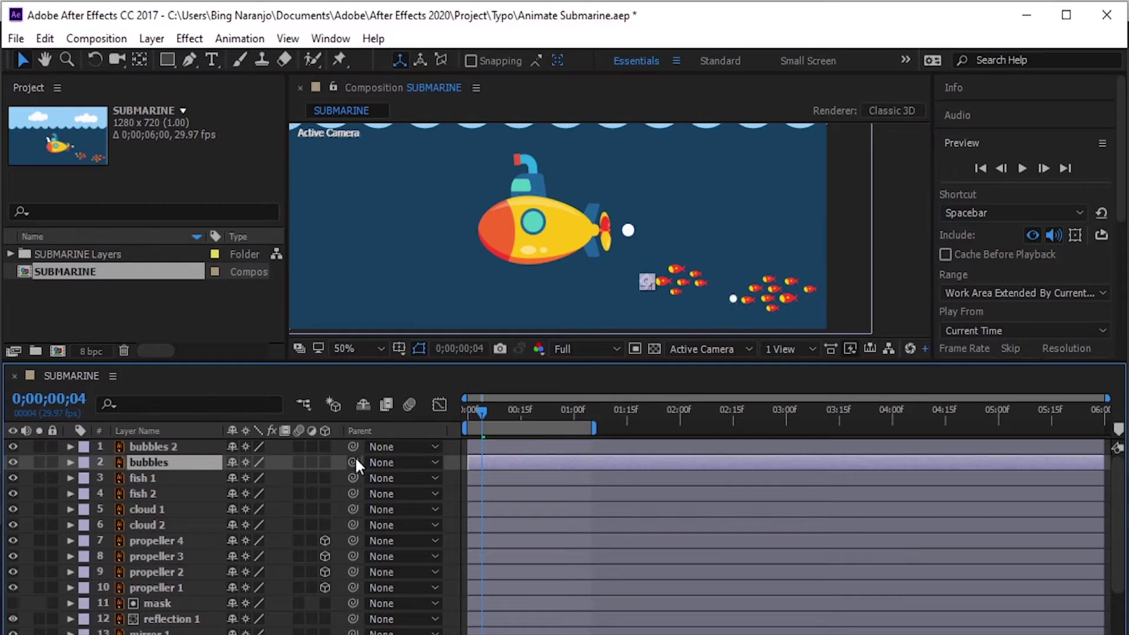
drag(353, 462, 172, 493)
drag(352, 446, 166, 480)
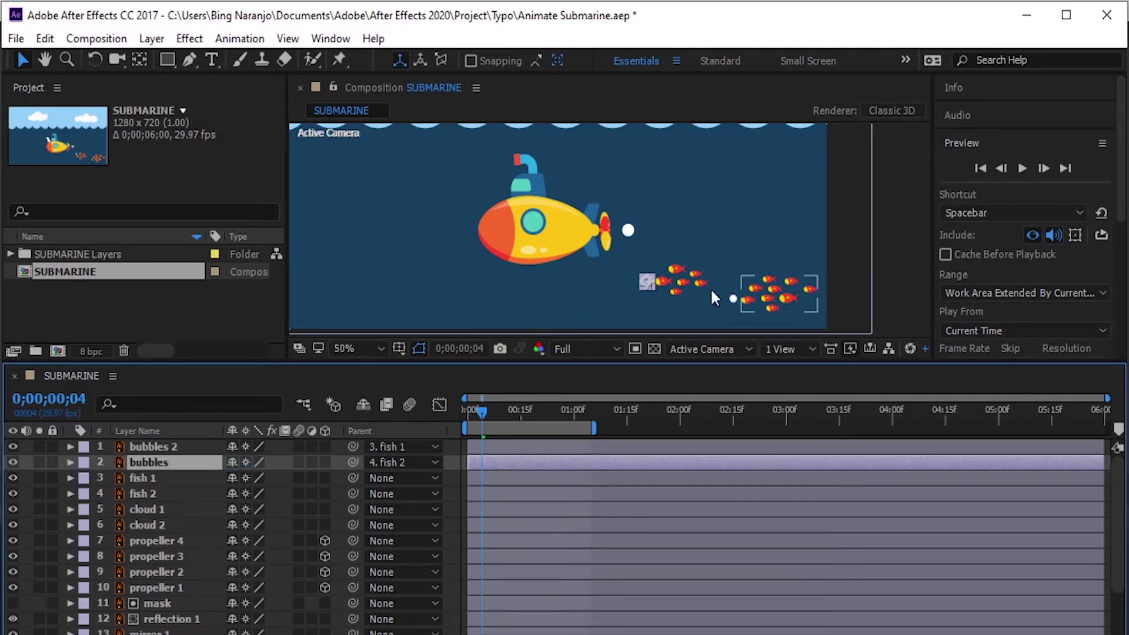
shift+click(206, 449)
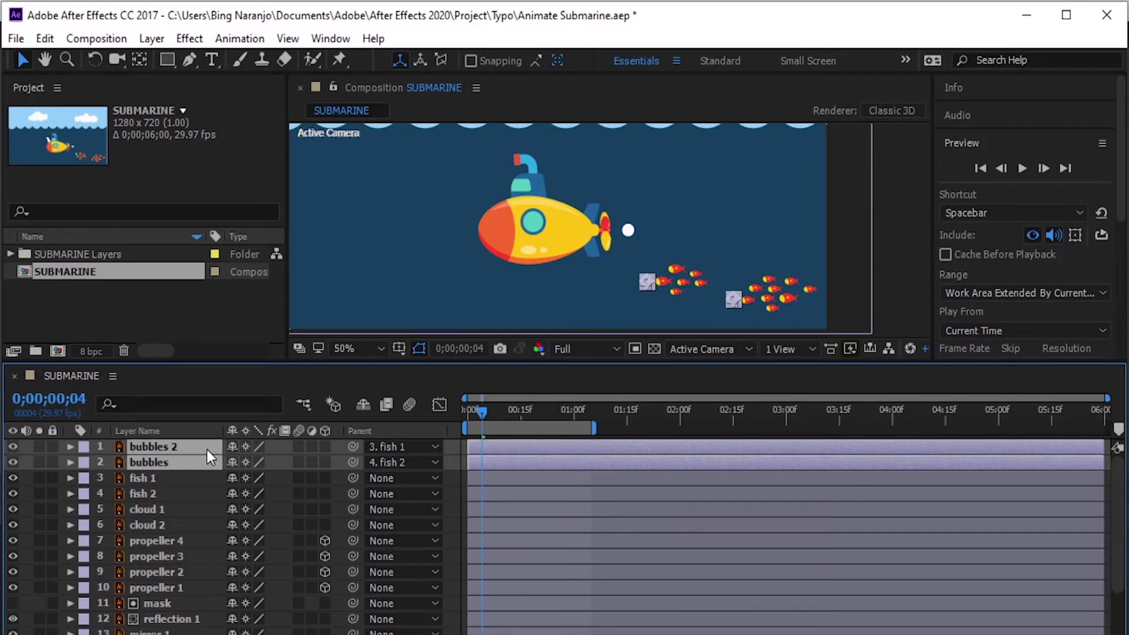
Key both bubbles layers' Position and 0% Opacity at 0;00, then show both properties together.
key(p)
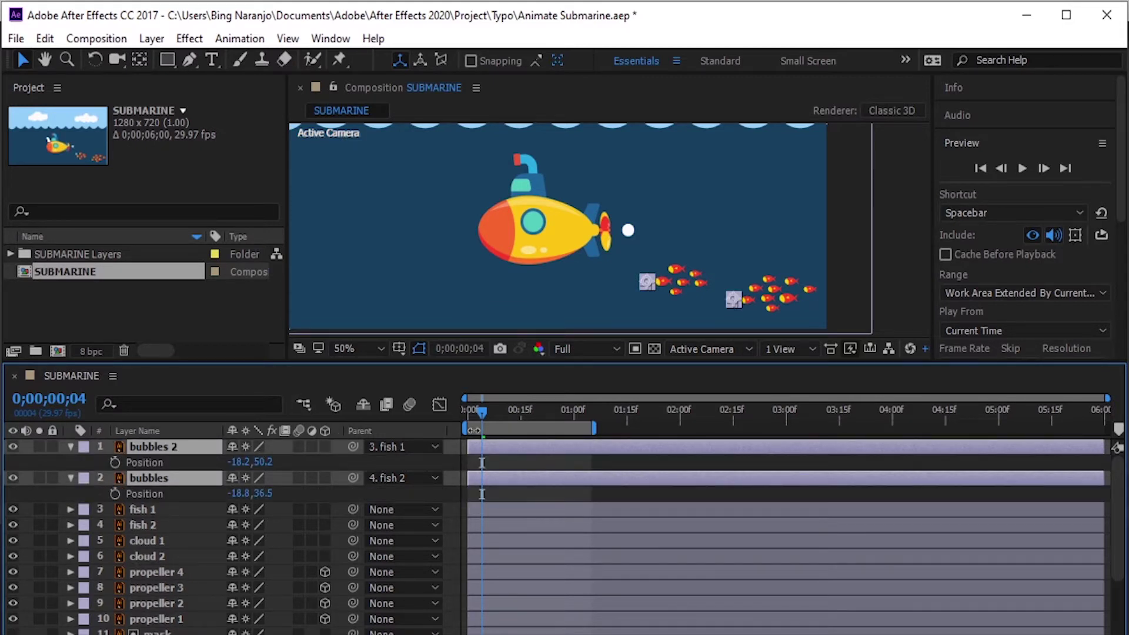
click(463, 413)
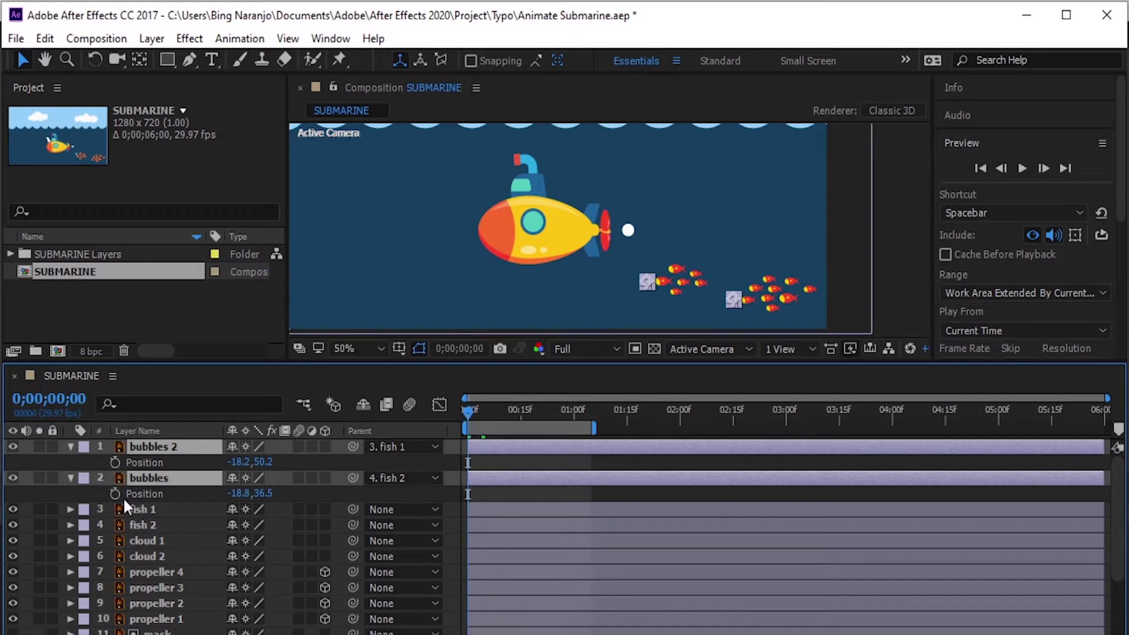
click(114, 462)
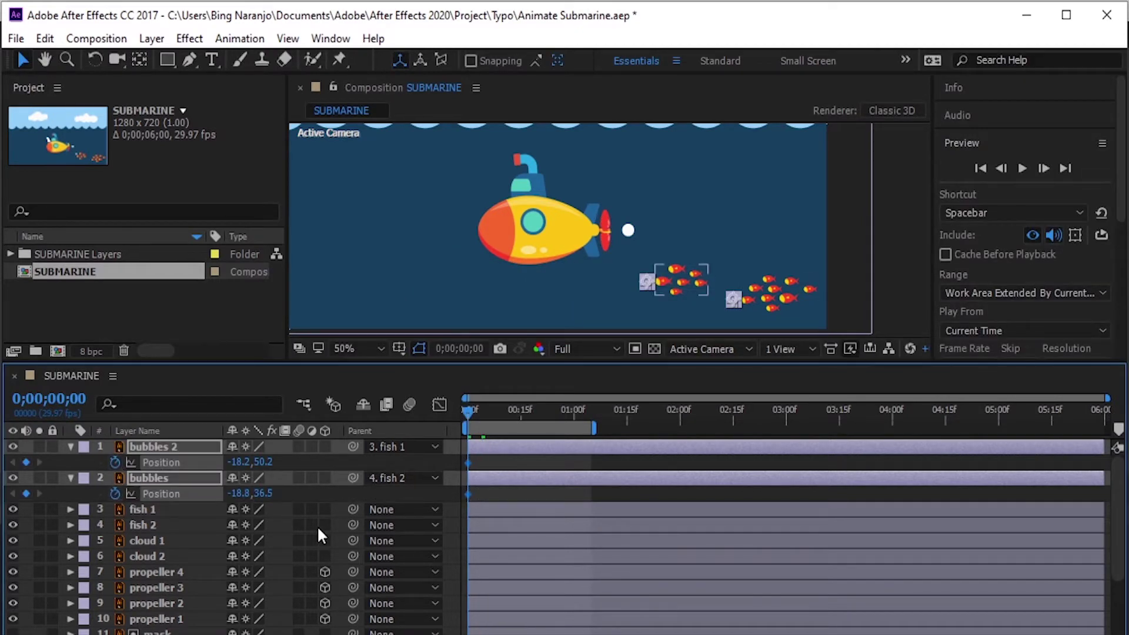
key(t)
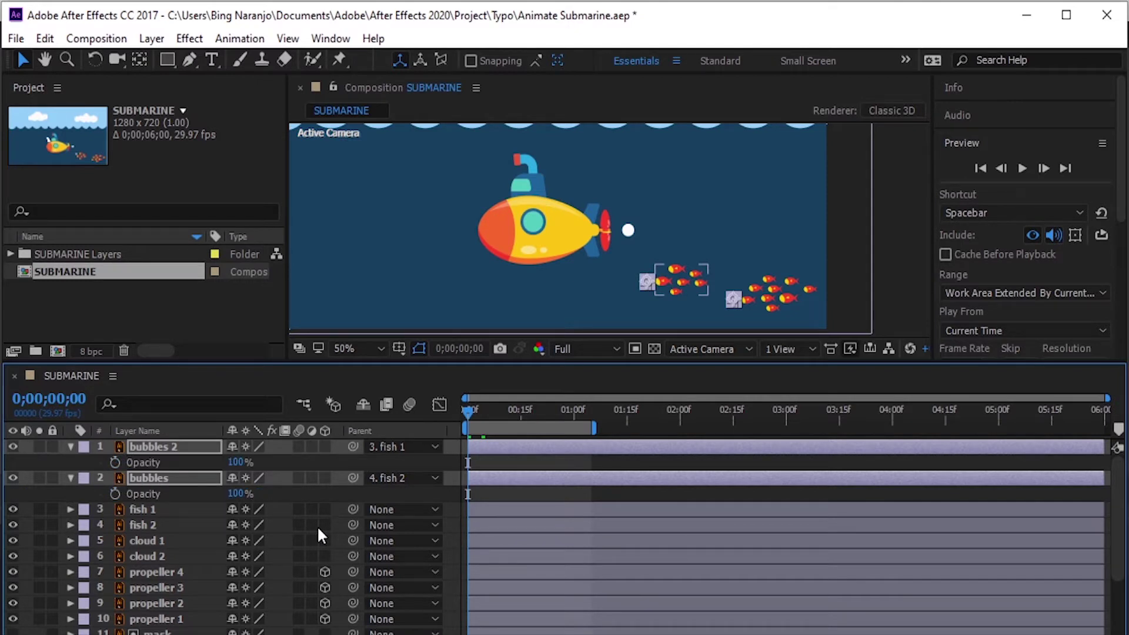
click(235, 493)
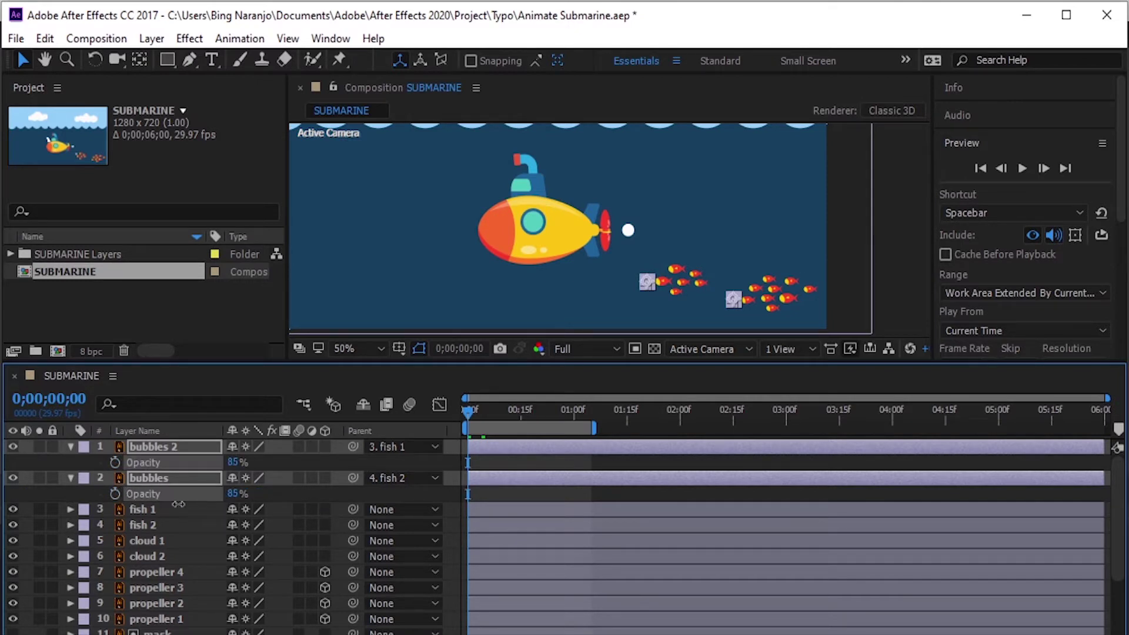
text(0)
key(Return)
click(114, 494)
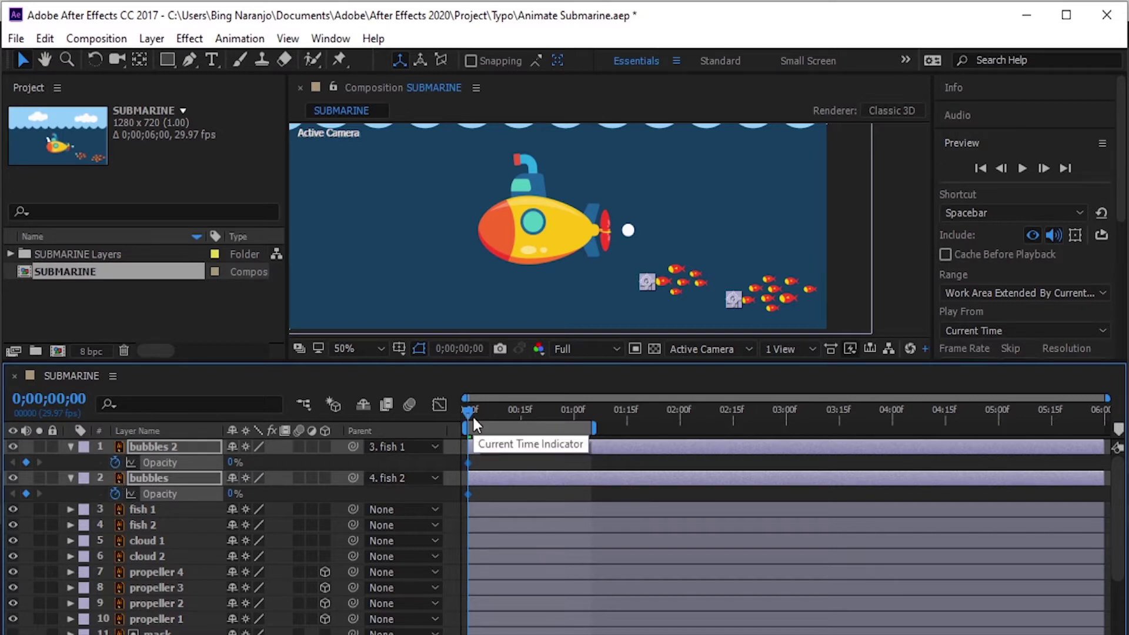
key(alt+shift+p)
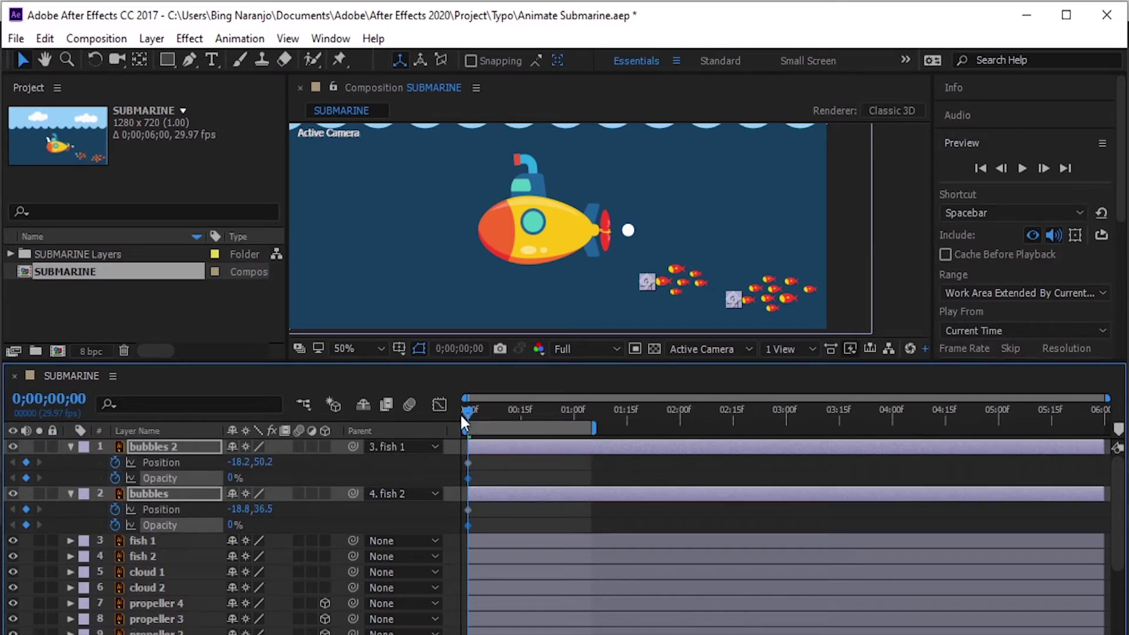
At 0;00;01;00, move both bubbles upward to key their risen Position.
drag(468, 411, 573, 416)
click(697, 462)
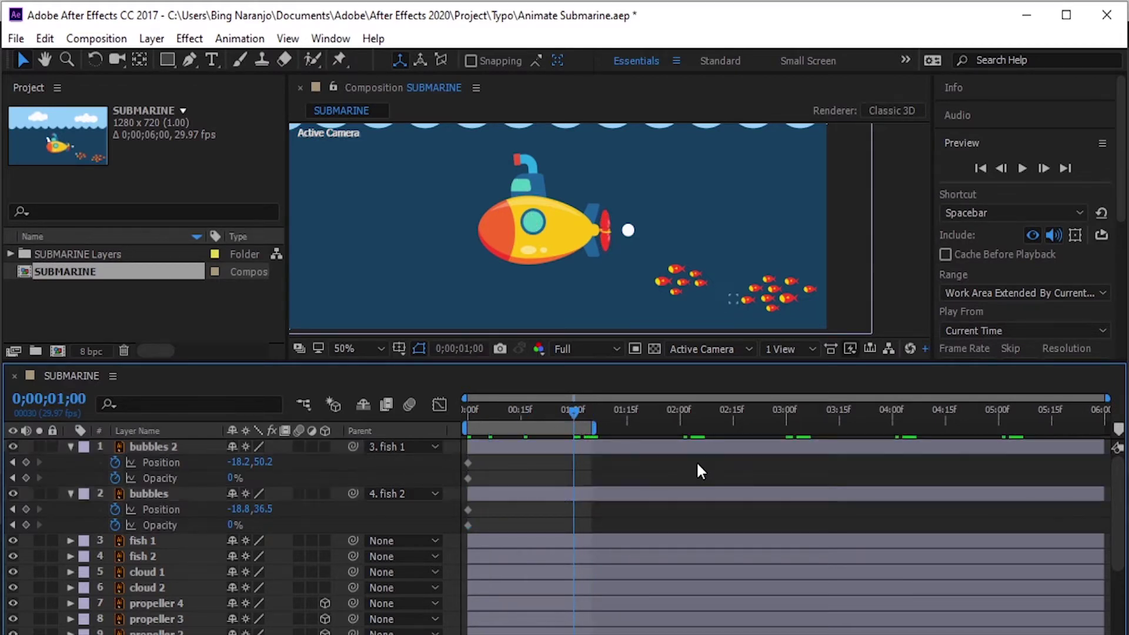
click(176, 511)
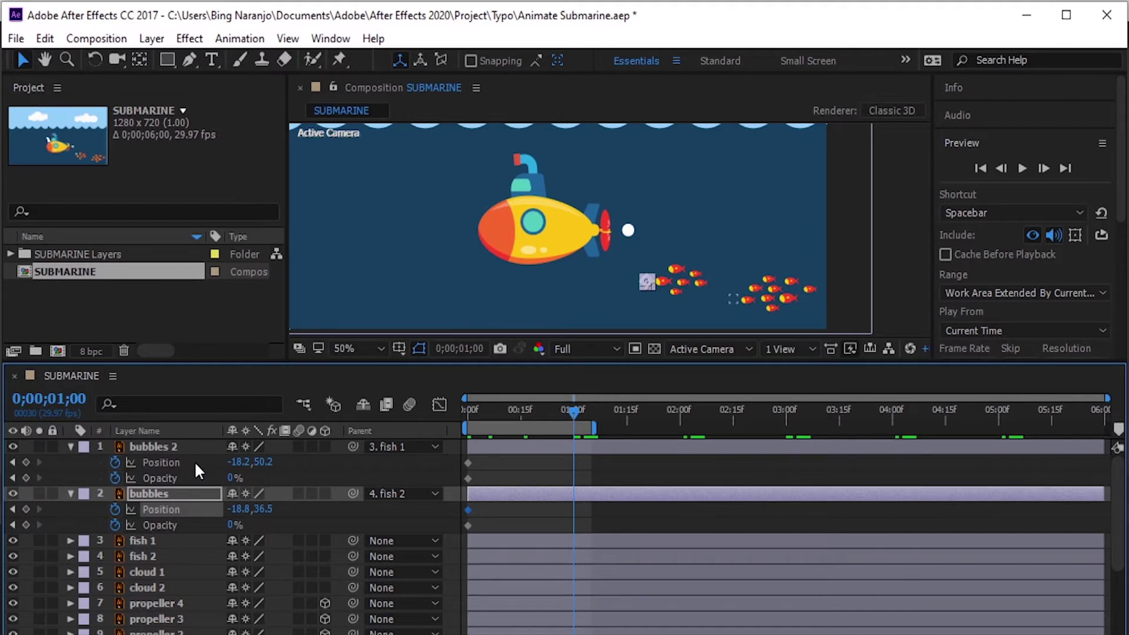
shift+click(161, 462)
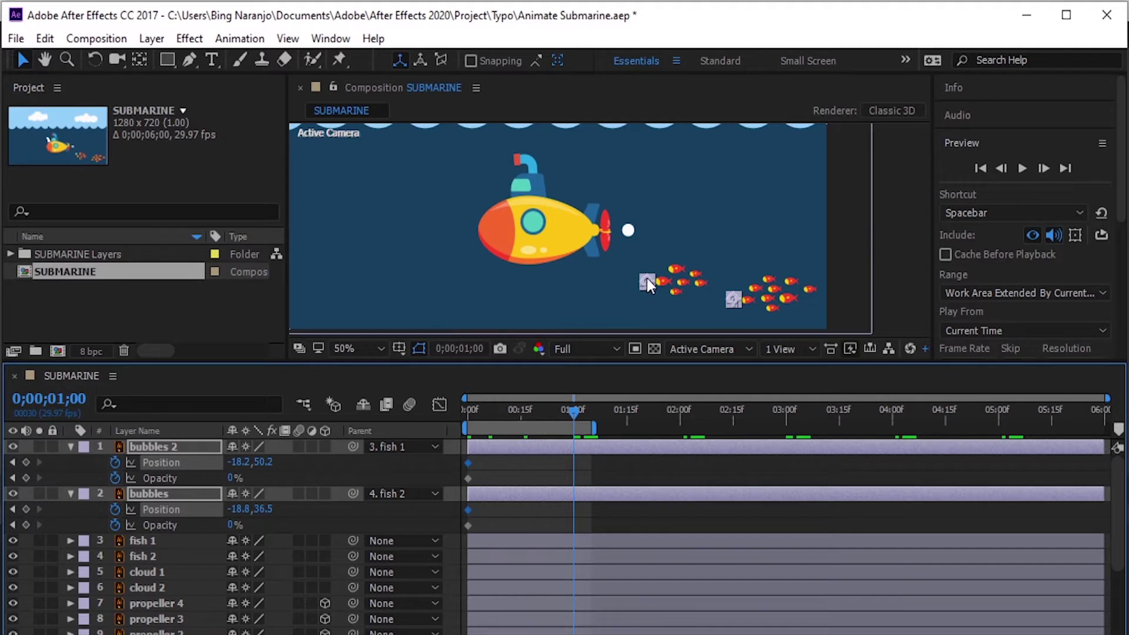
drag(647, 278, 654, 172)
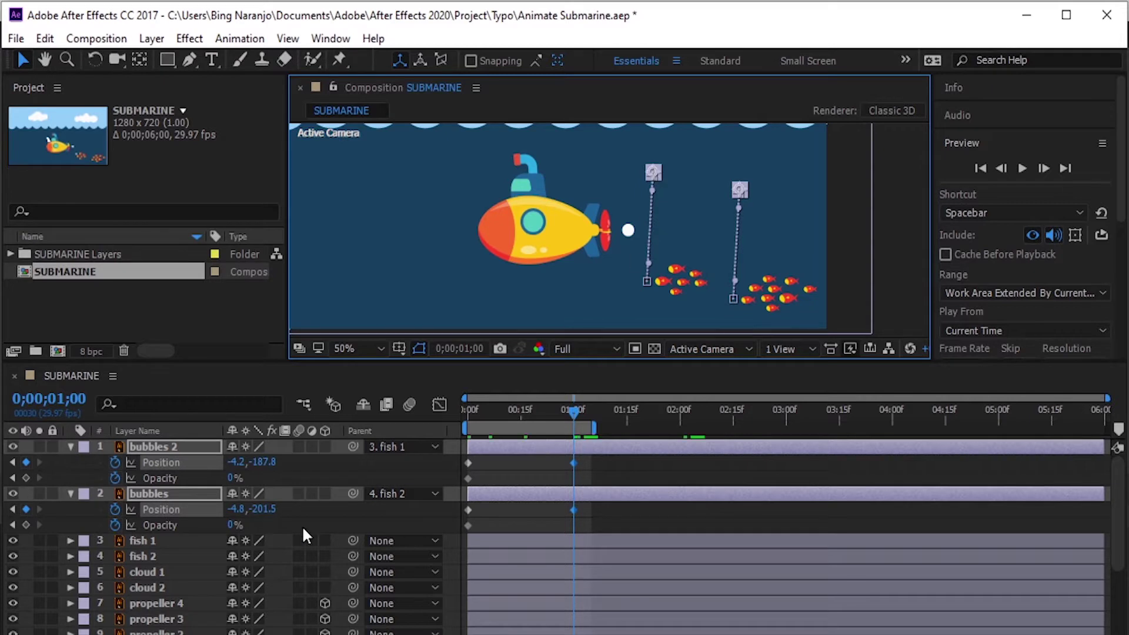
click(652, 468)
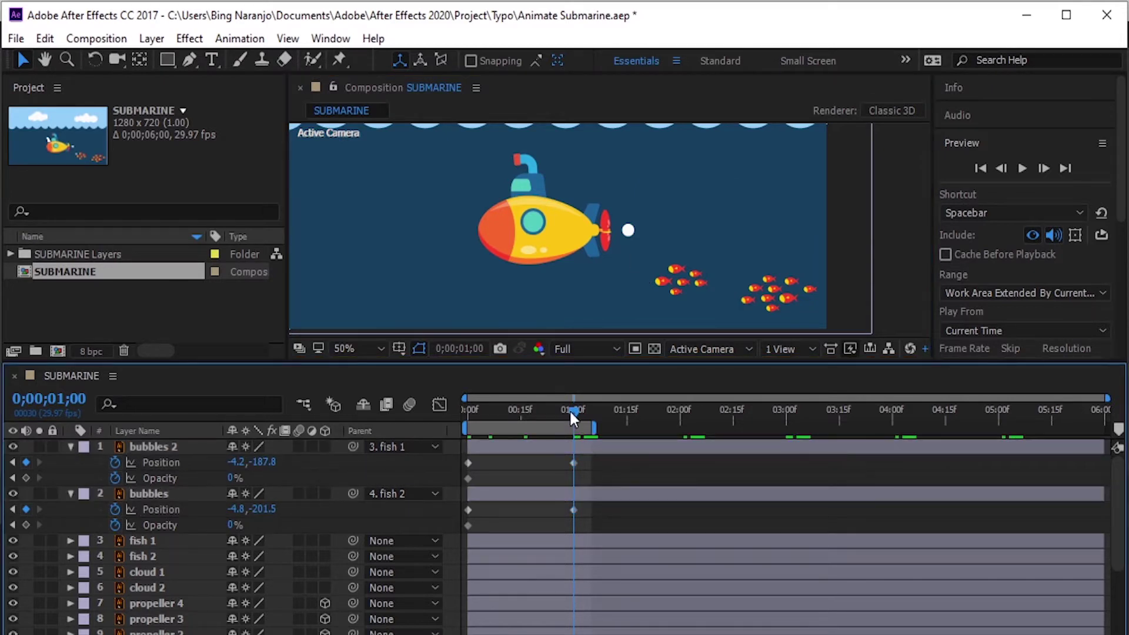
Raise both bubbles' Opacity at 0;00;00;19, then fade it to 0% at 0;00;01;00.
drag(570, 409, 533, 414)
click(168, 479)
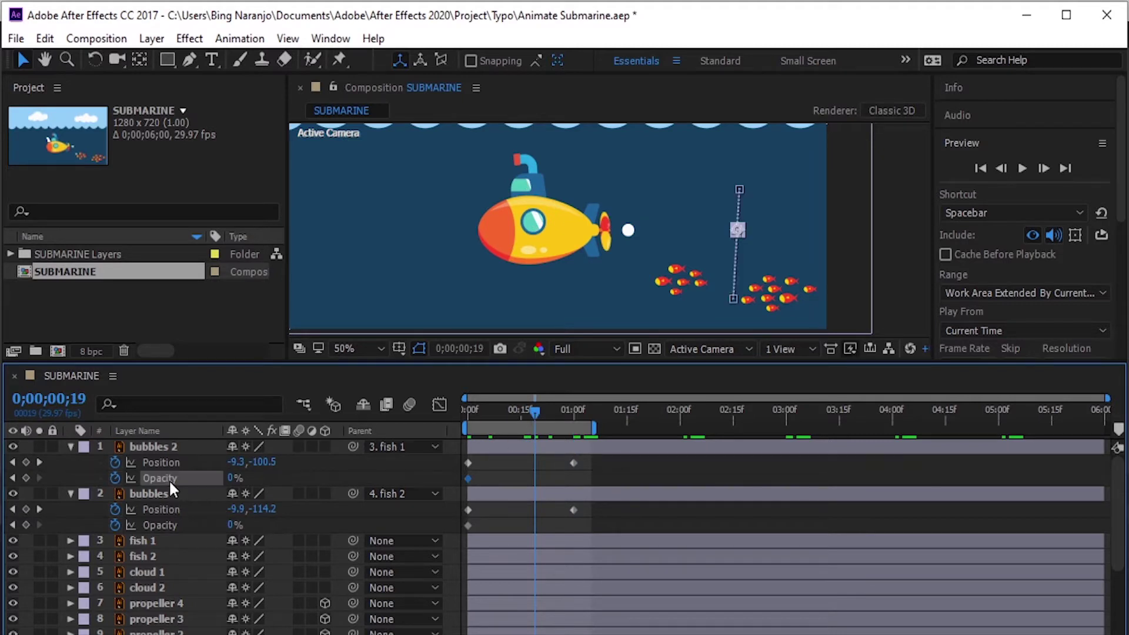
shift+click(178, 523)
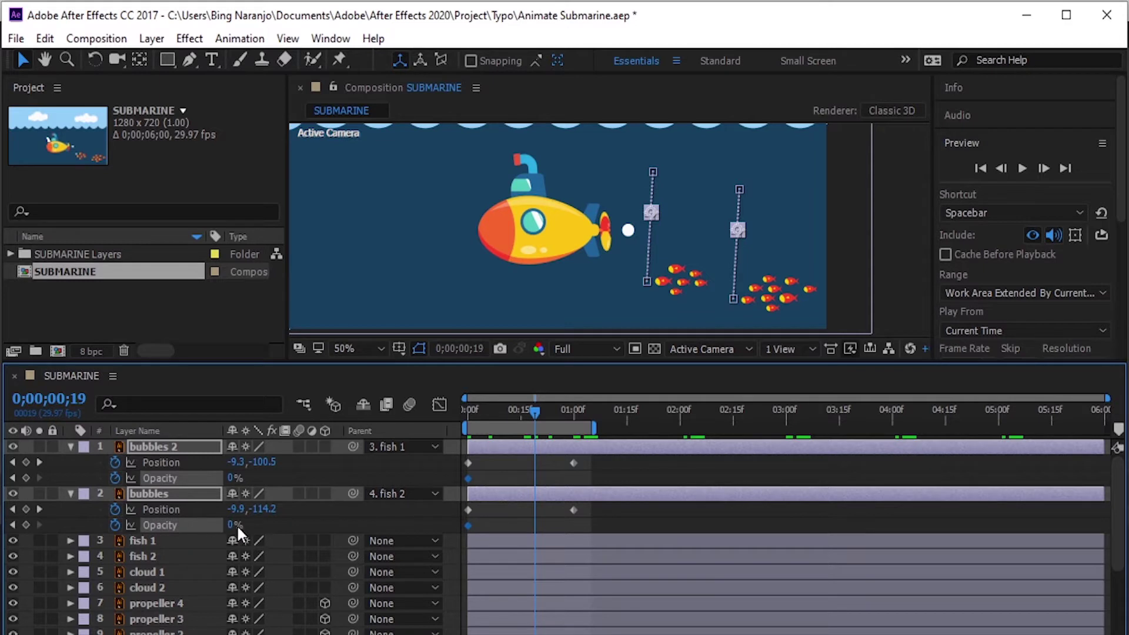
drag(237, 525, 329, 532)
drag(560, 415, 574, 413)
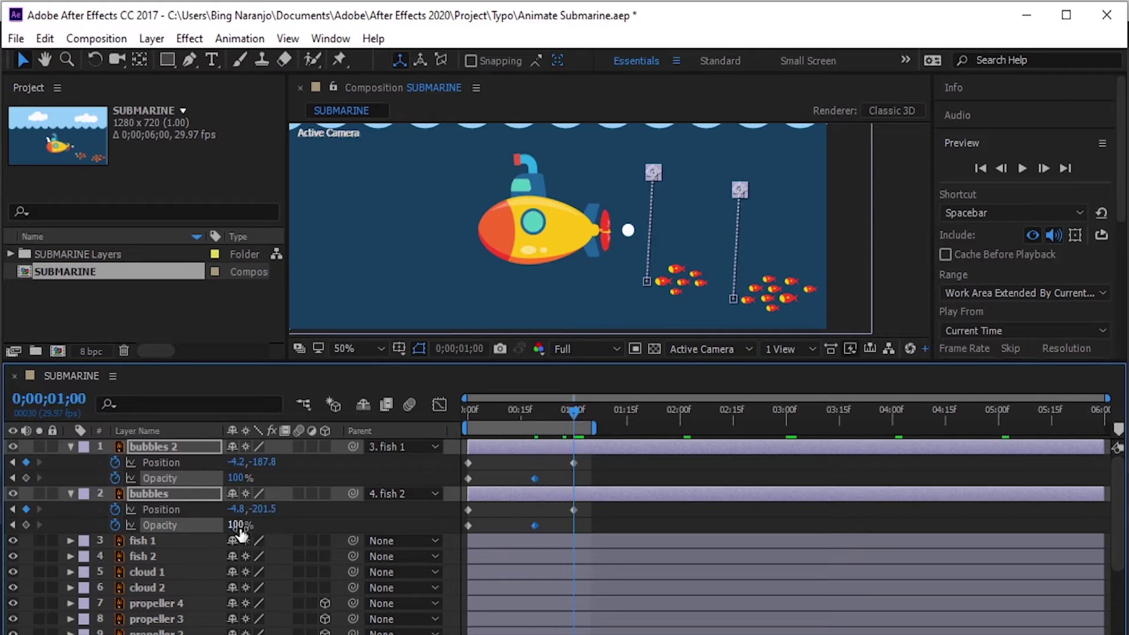
drag(238, 526, 28, 534)
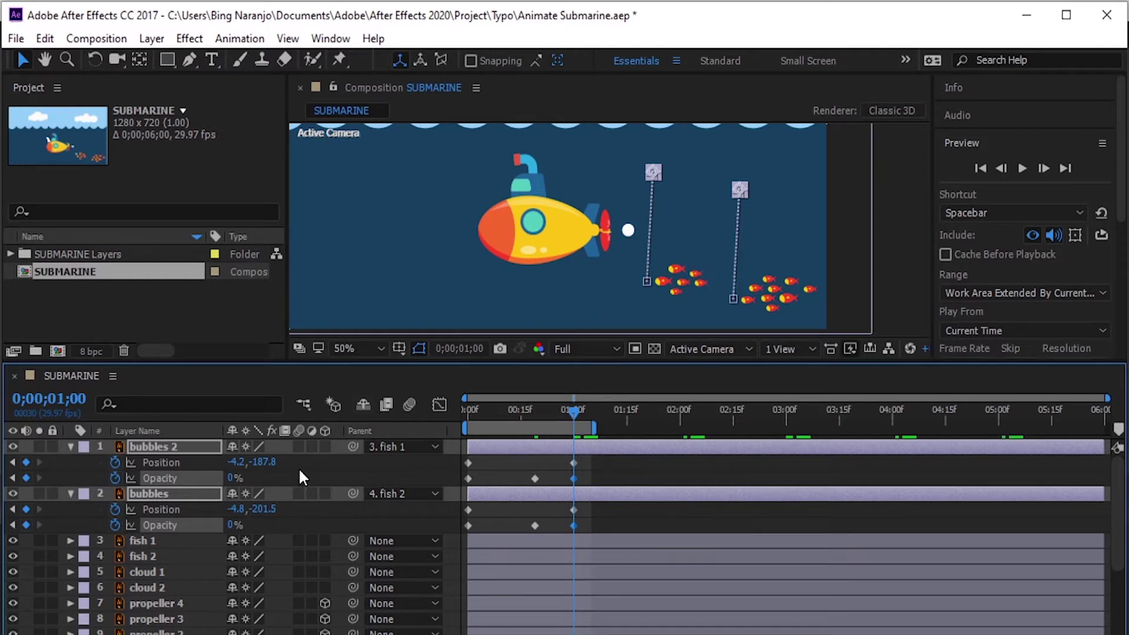
Curve the motion paths of bubbles 2 and bubbles by dragging their Bezier handles.
click(170, 463)
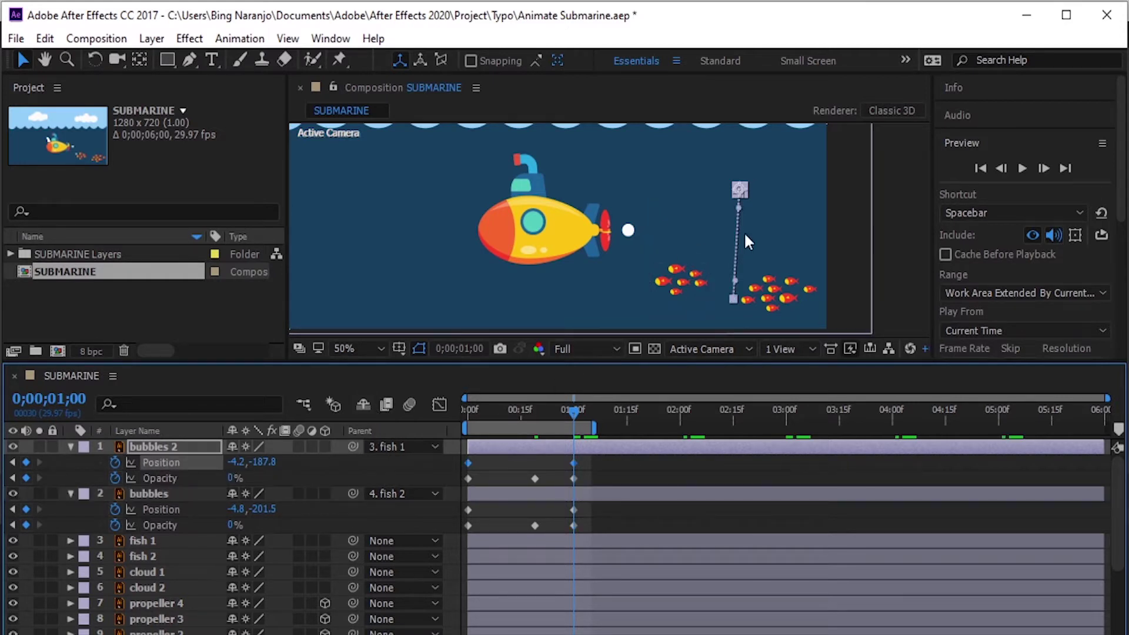
mouse_move(737, 206)
mouse_down()
mouse_move(725, 222)
mouse_move(754, 215)
mouse_up()
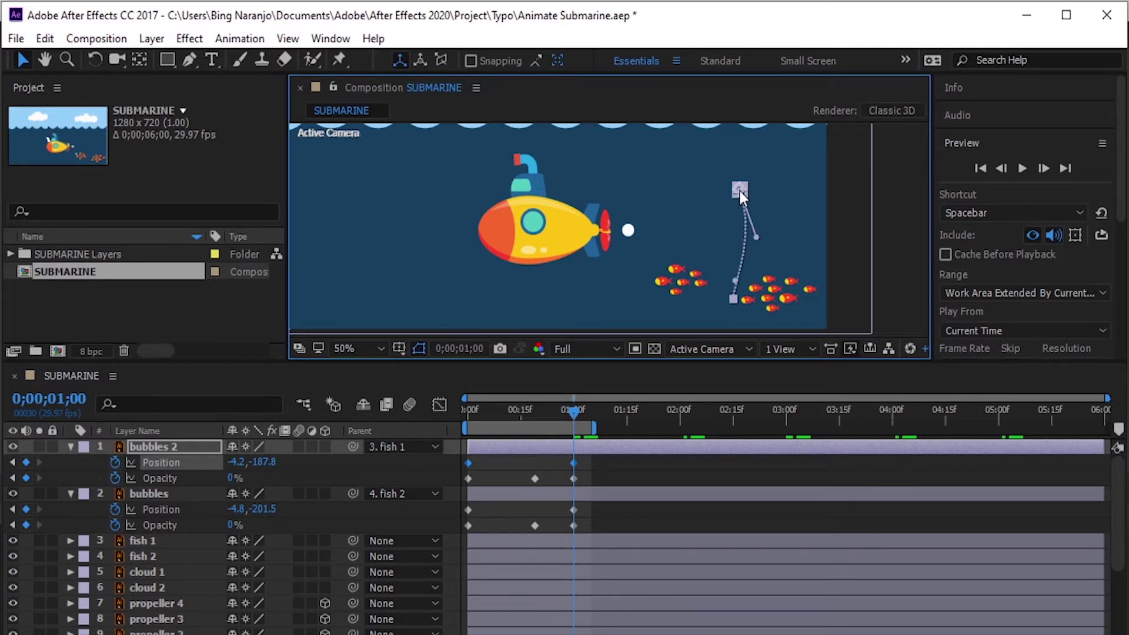
mouse_move(736, 281)
mouse_down()
mouse_move(727, 253)
mouse_move(749, 244)
mouse_move(727, 264)
mouse_up()
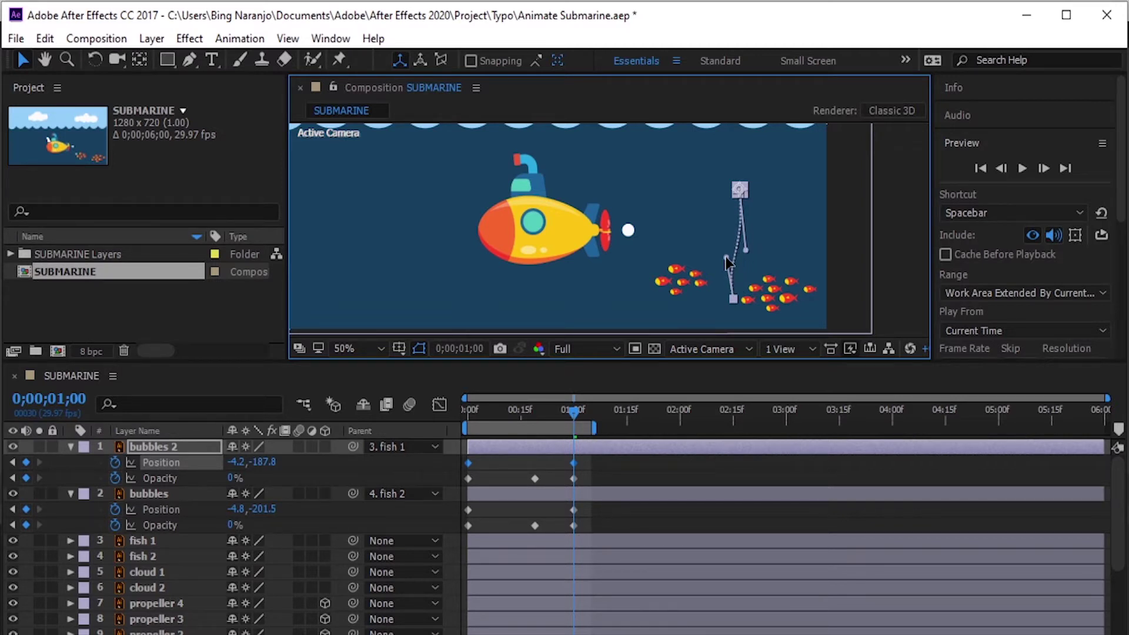
click(177, 510)
drag(652, 190, 641, 198)
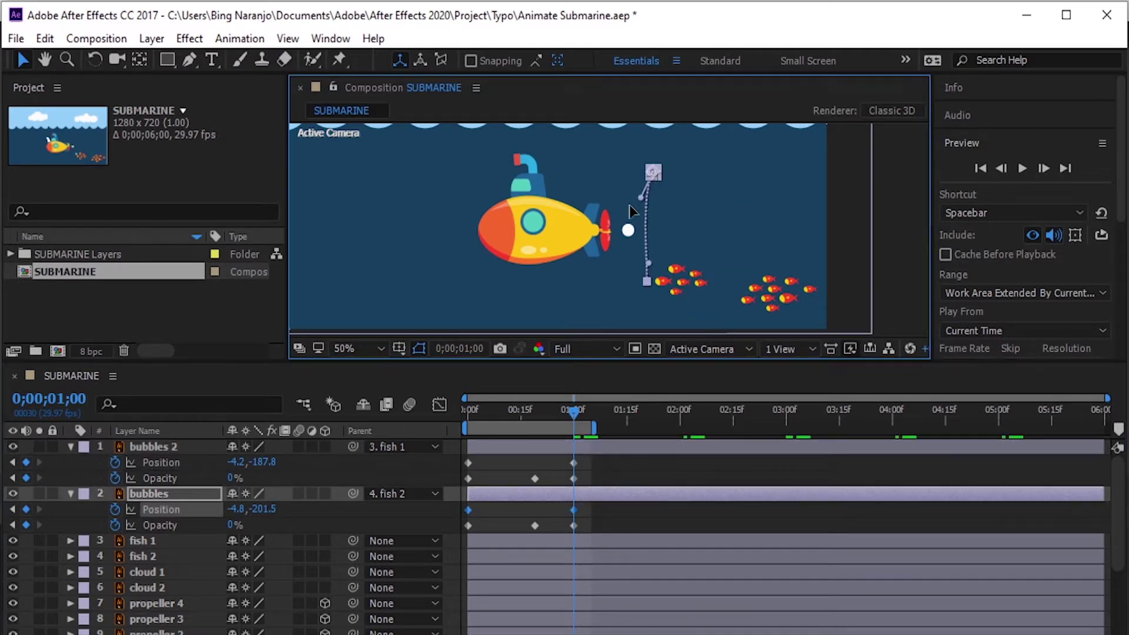
drag(648, 260, 664, 224)
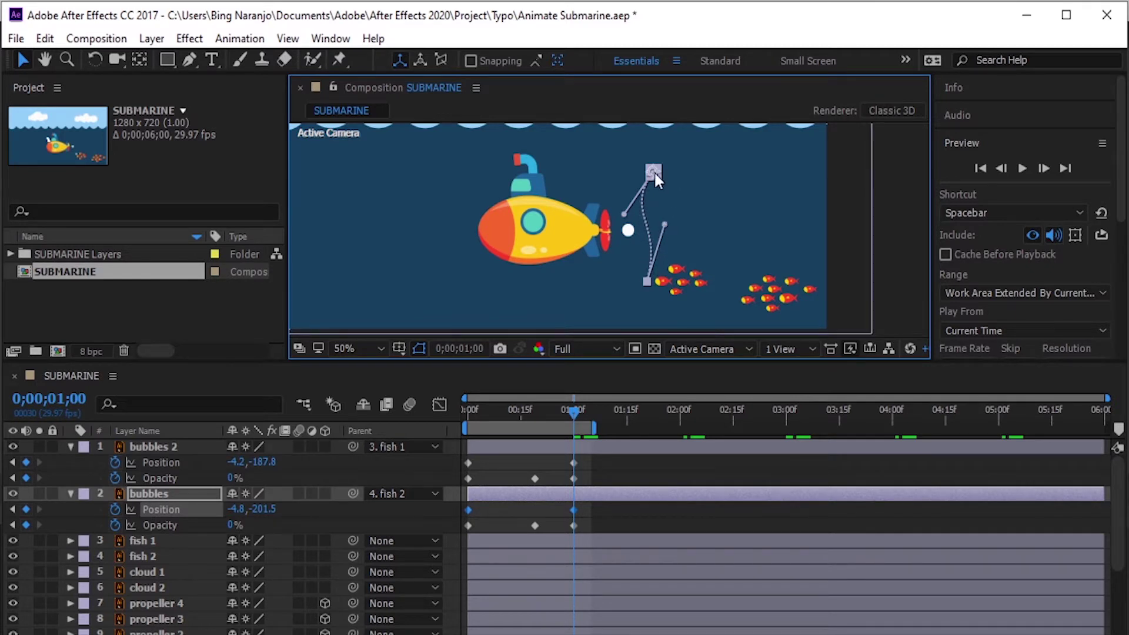
Shift the 1;00 end positions right: bubbles to 39.2,-191.5, bubbles 2 to 31.8,-195.8.
click(575, 463)
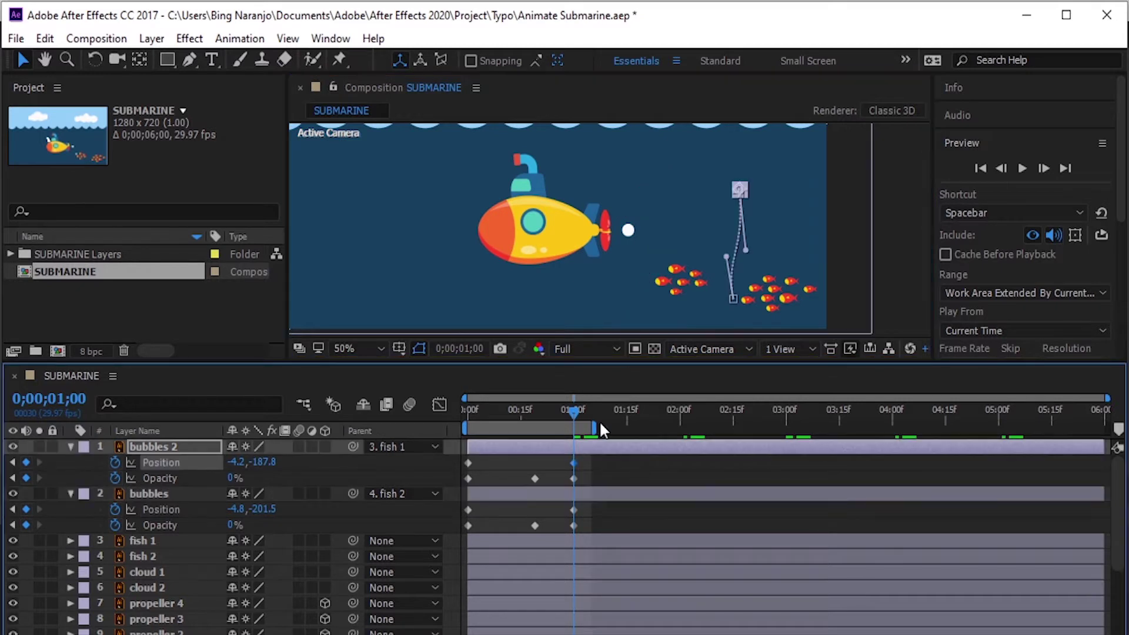
click(574, 510)
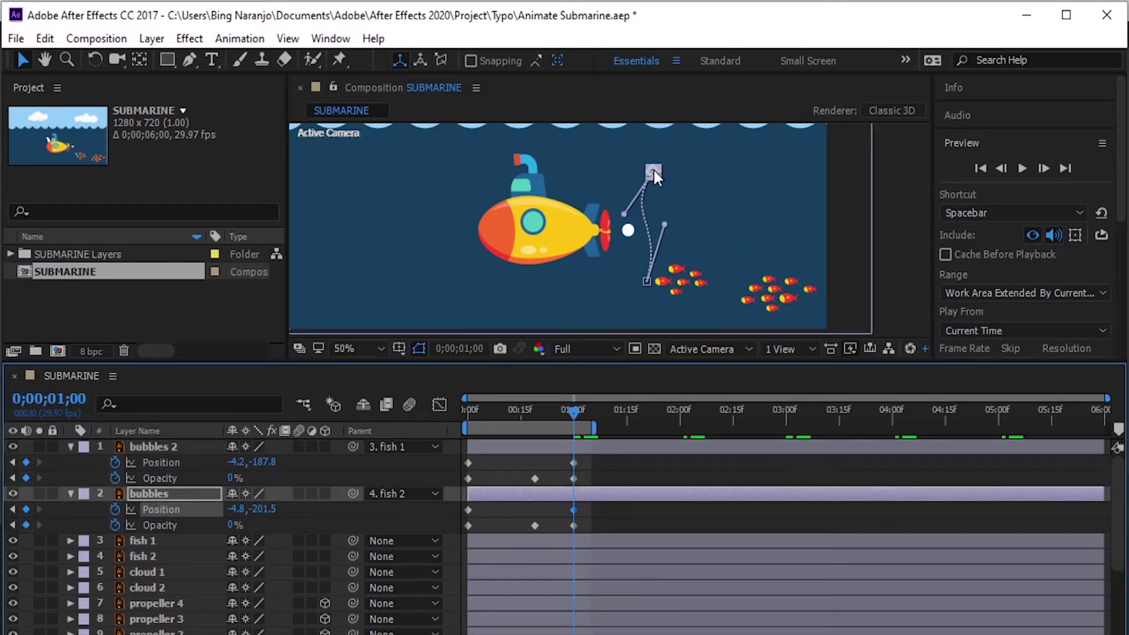
drag(663, 173, 674, 178)
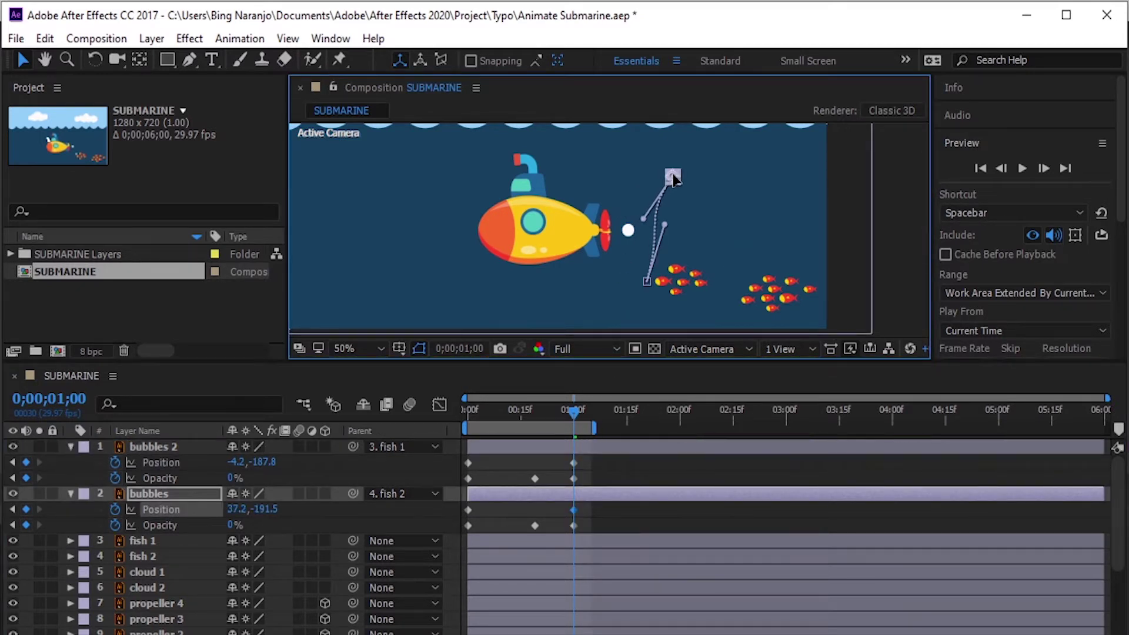
click(573, 463)
drag(740, 186, 757, 186)
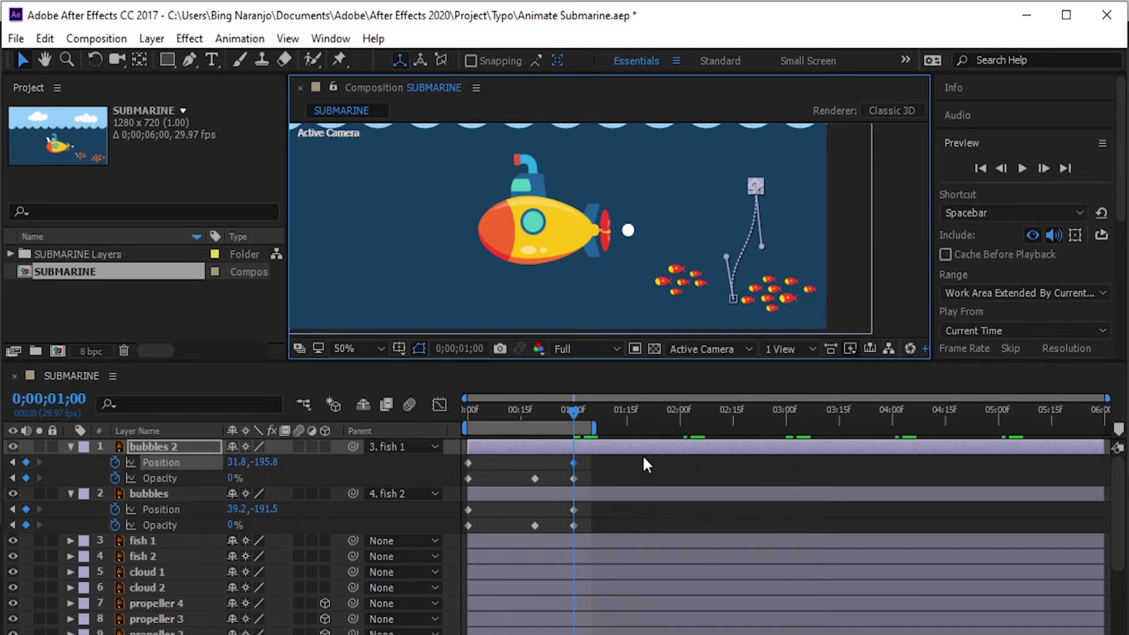
Collapse both bubble layers and duplicate the bubbles layer to create bubbles 3.
click(72, 447)
click(71, 462)
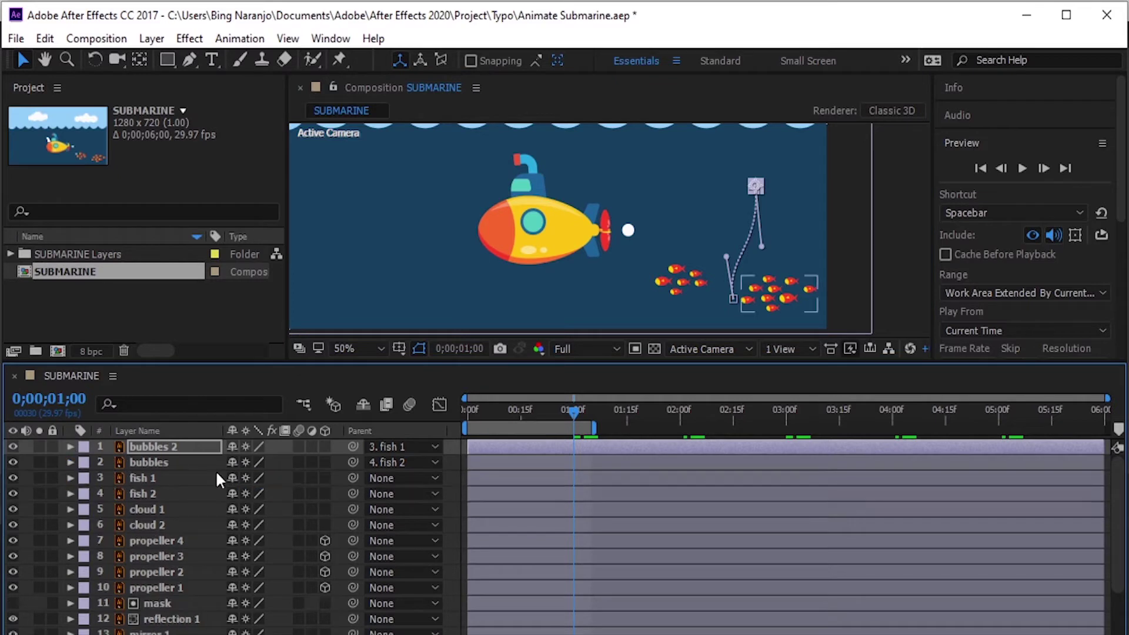
click(209, 469)
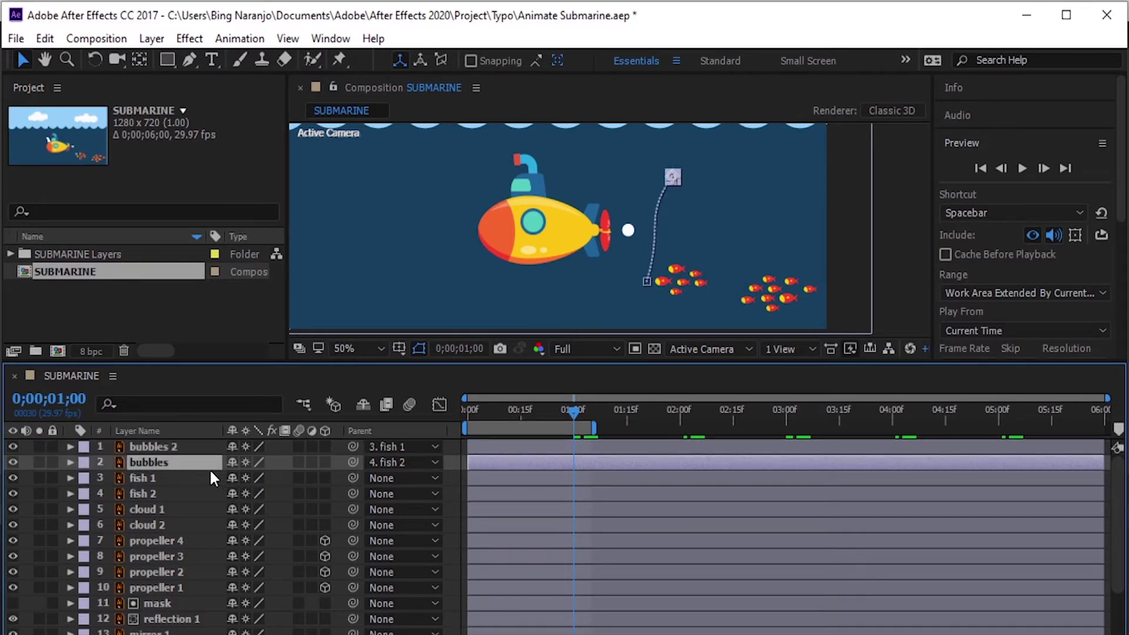
key(ctrl+d)
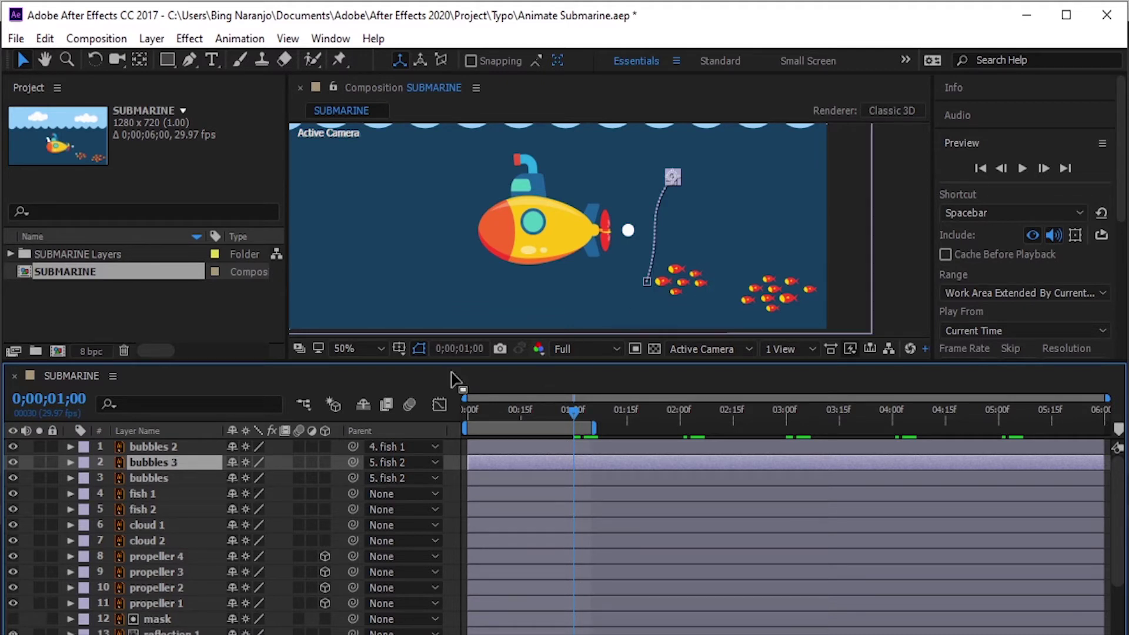
Push bubbles 3's end position right and move its 0;00 start point further right and lower.
key(p)
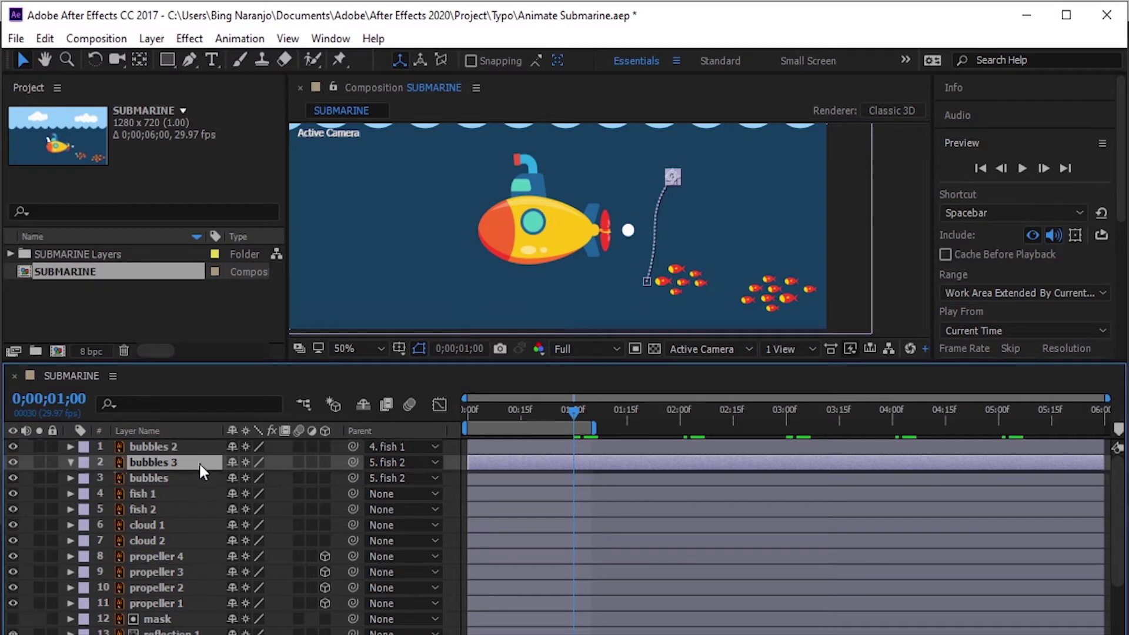
drag(239, 479, 259, 479)
key(Return)
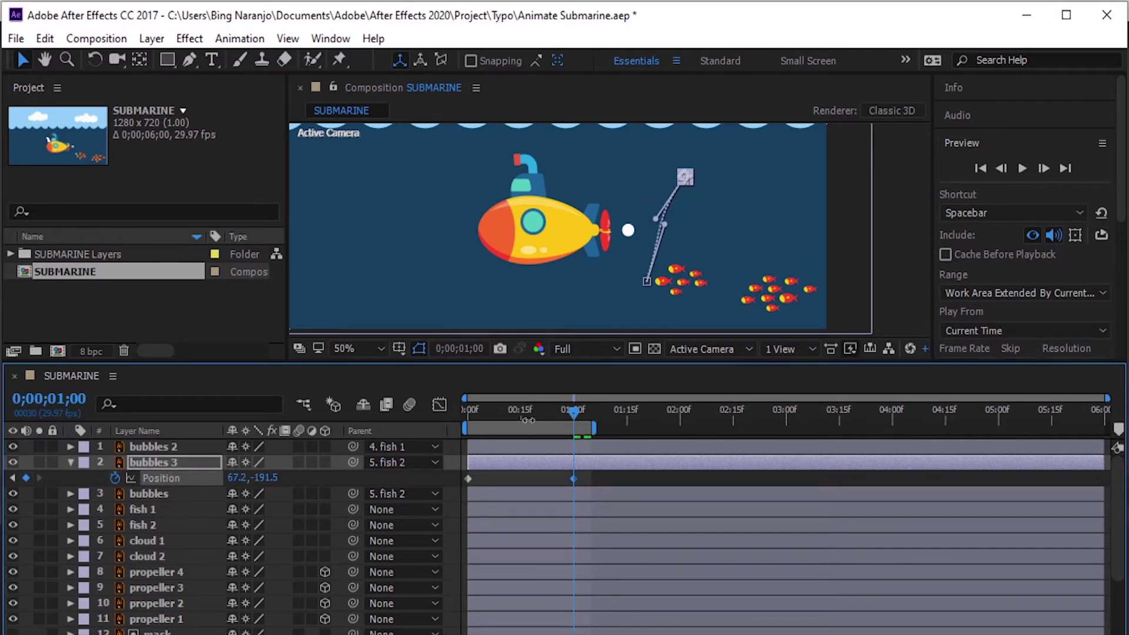
drag(577, 410, 453, 419)
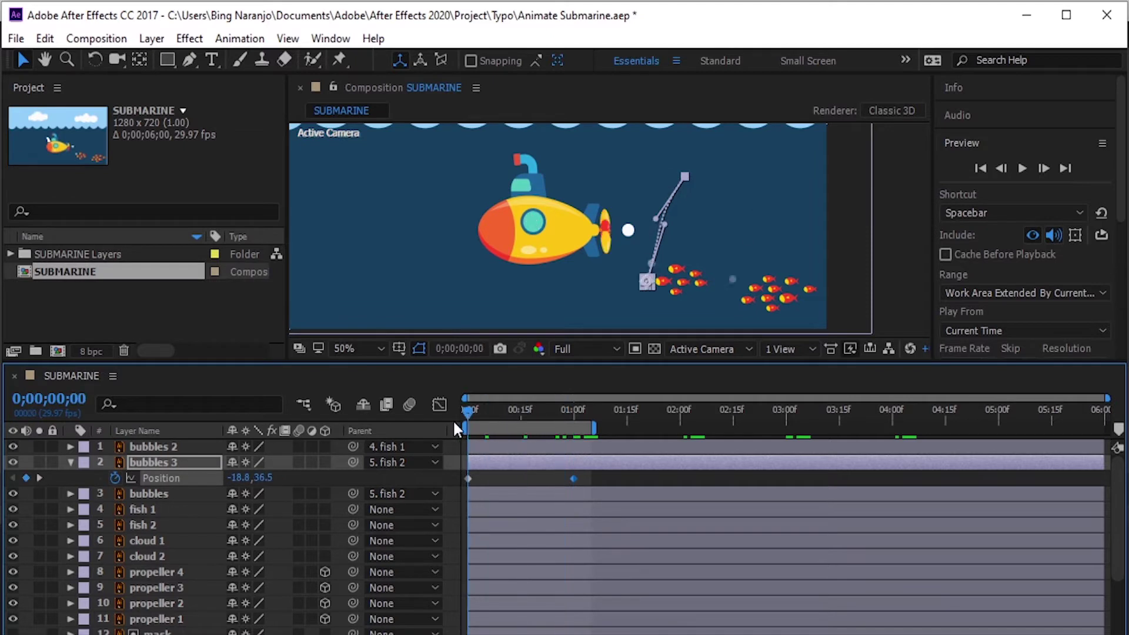
click(469, 482)
drag(242, 480, 293, 480)
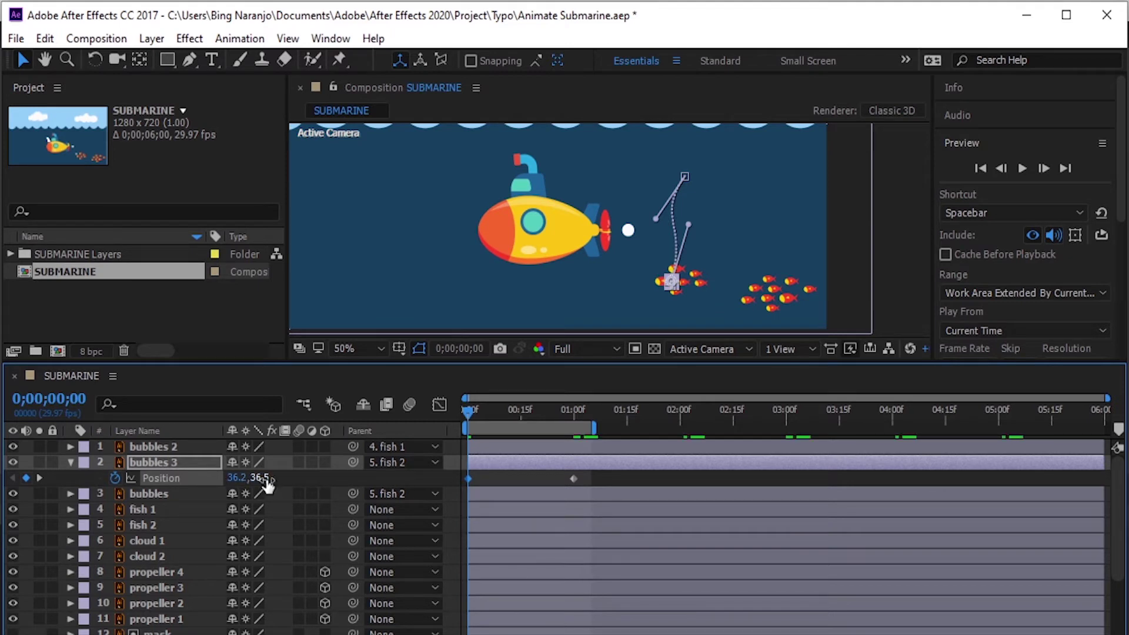
drag(259, 478, 268, 479)
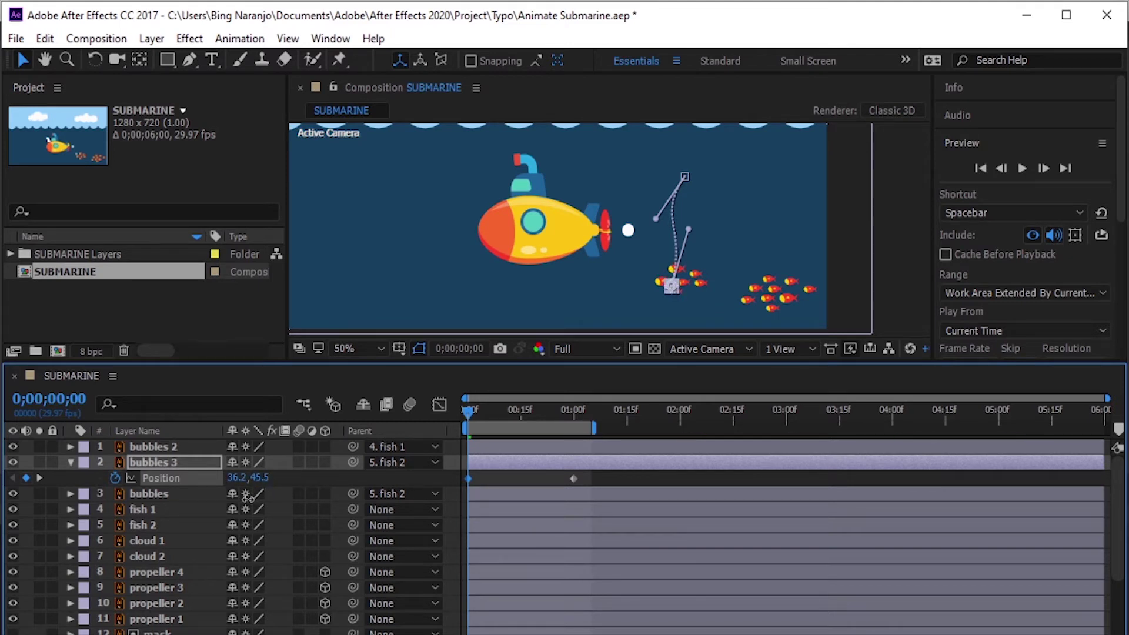
drag(217, 530, 14, 632)
drag(261, 478, 433, 398)
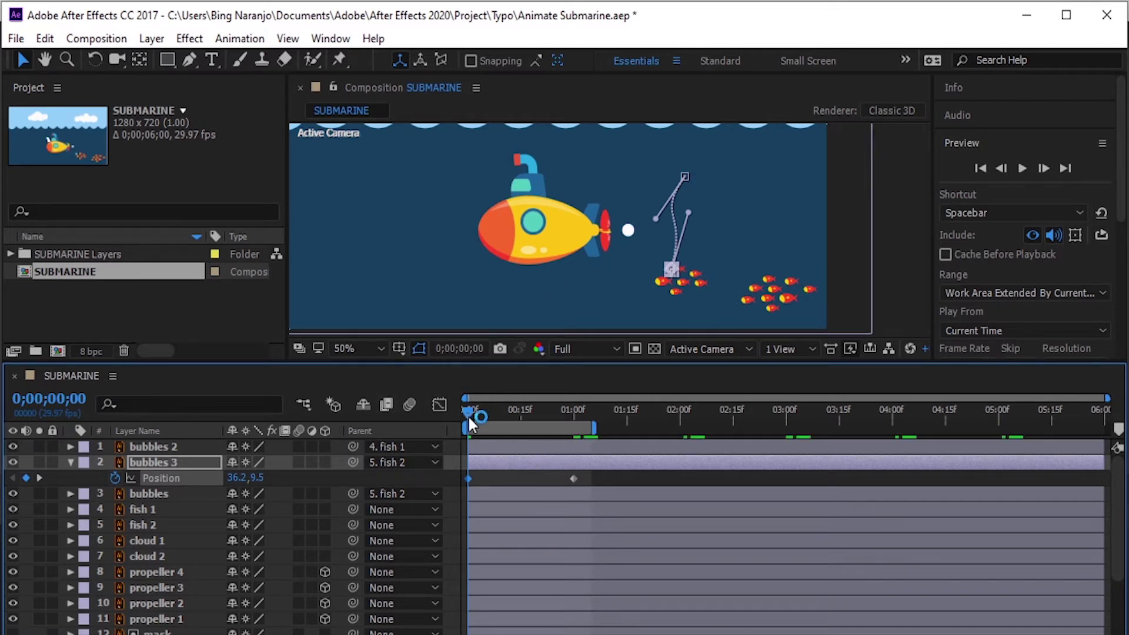
Raise bubbles 3's one-second Position to 67.2,-256.5 and collapse the layer.
drag(468, 415, 573, 415)
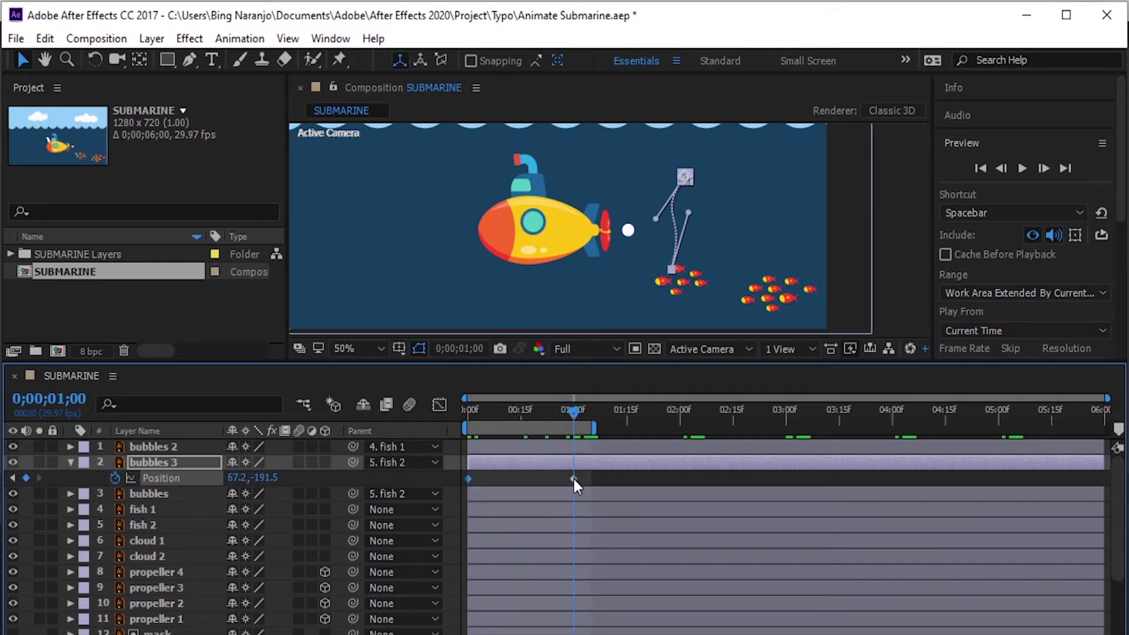
click(688, 179)
drag(267, 478, 169, 528)
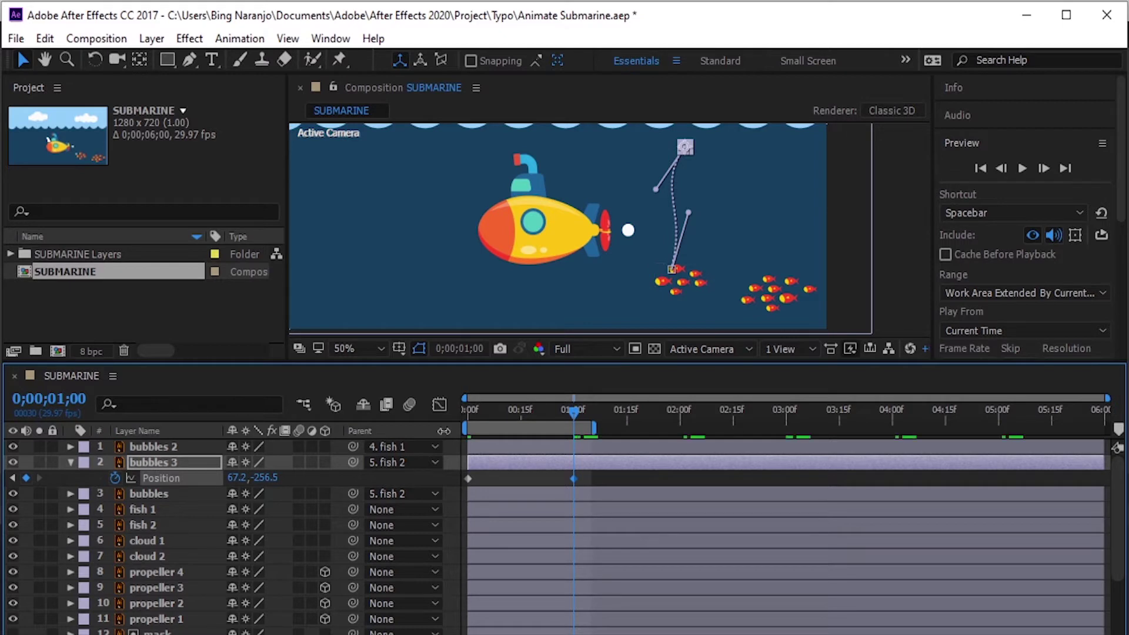
click(71, 463)
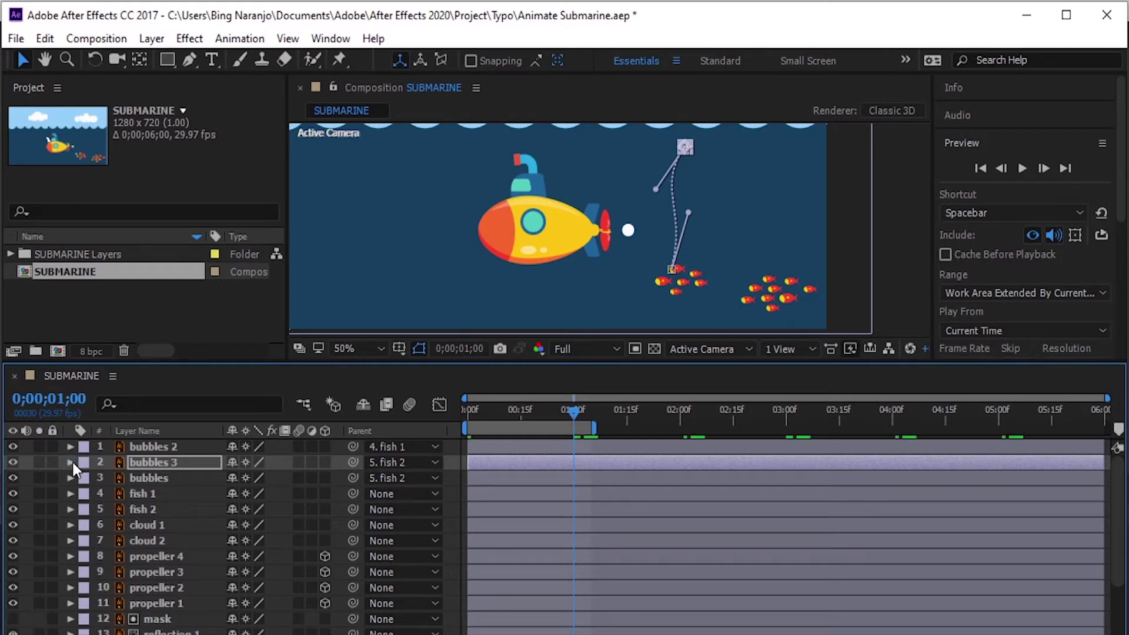
Preview the three rising bubble streams, stop at 0;00;14, and select bubbles 2.
click(980, 169)
click(1024, 168)
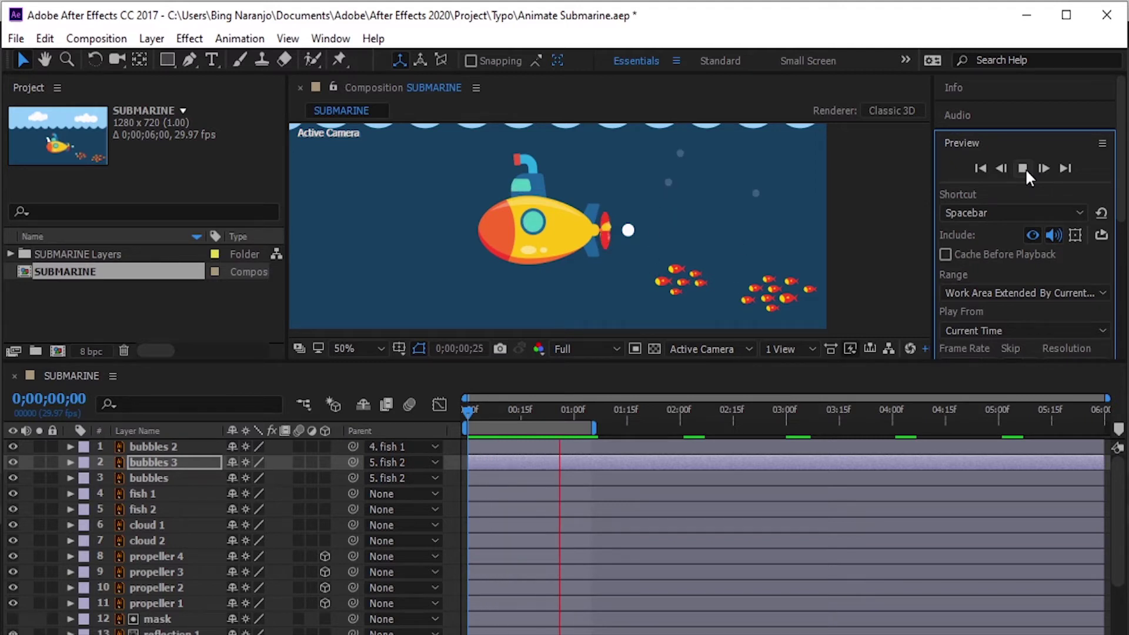
click(1023, 167)
click(184, 448)
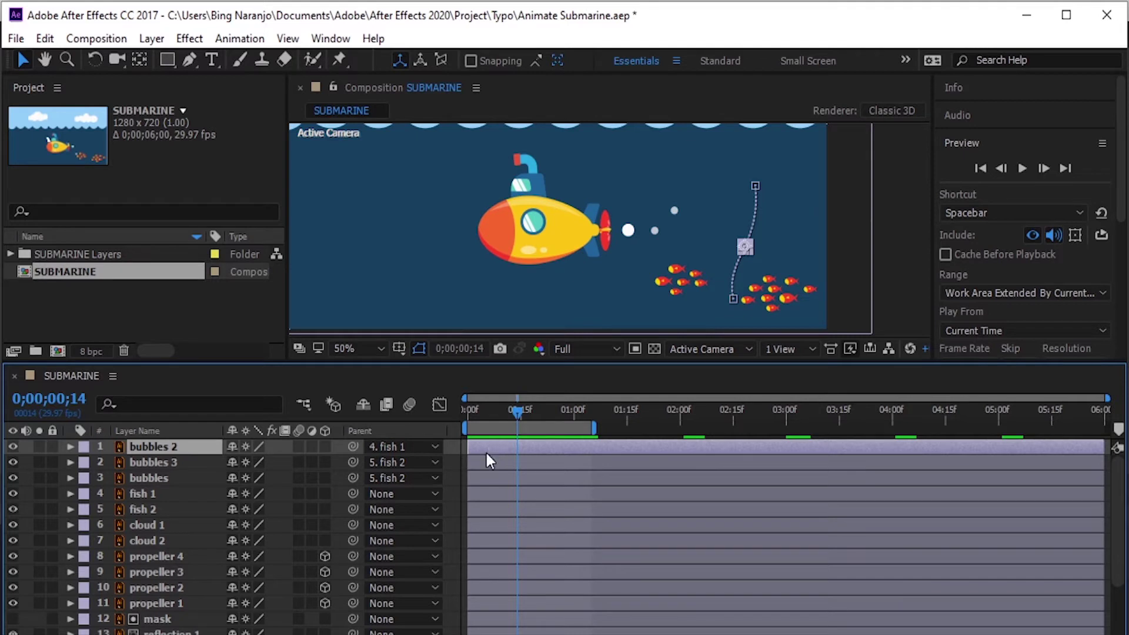
Move bubbles 2's first-frame Position right to 12.8,50.2.
key(u)
key(Page_Up)
key(Home)
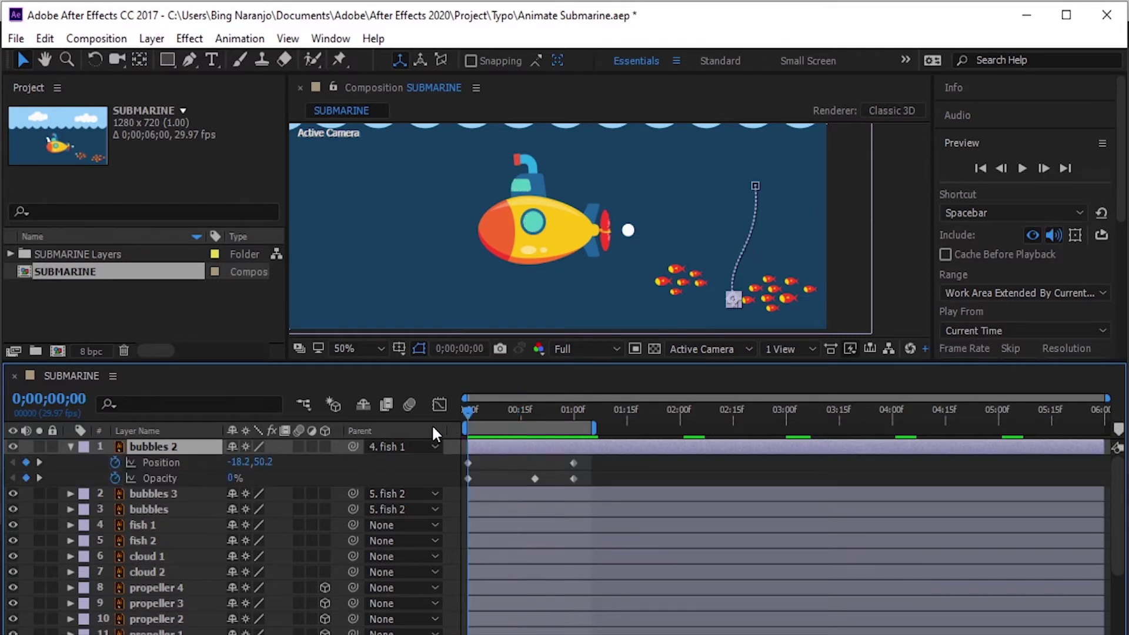
click(468, 463)
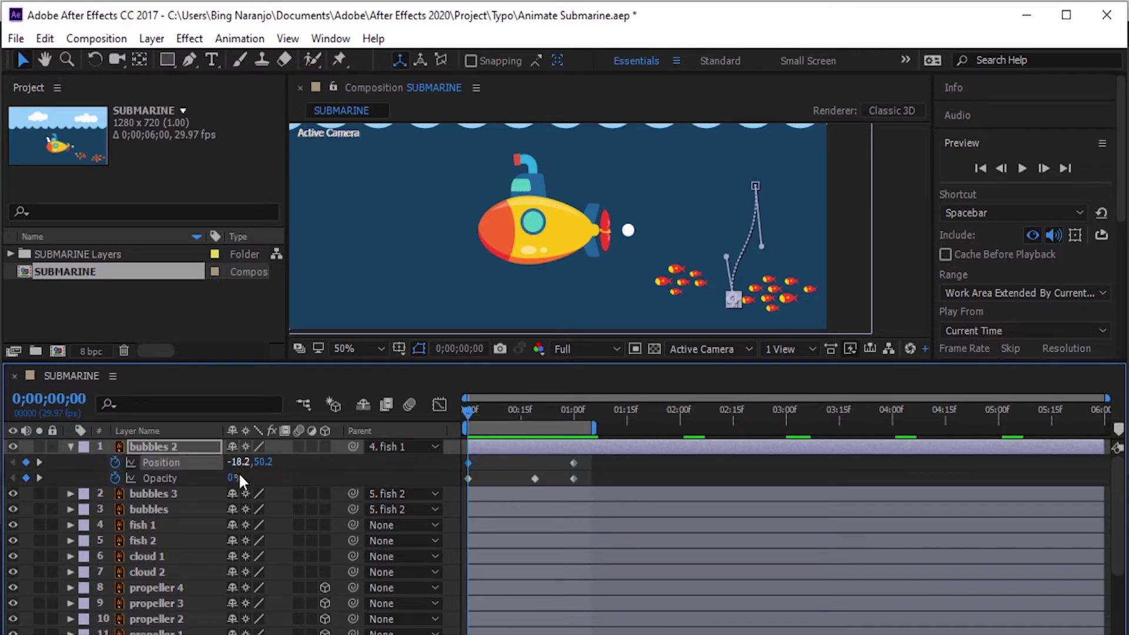
drag(240, 469, 268, 471)
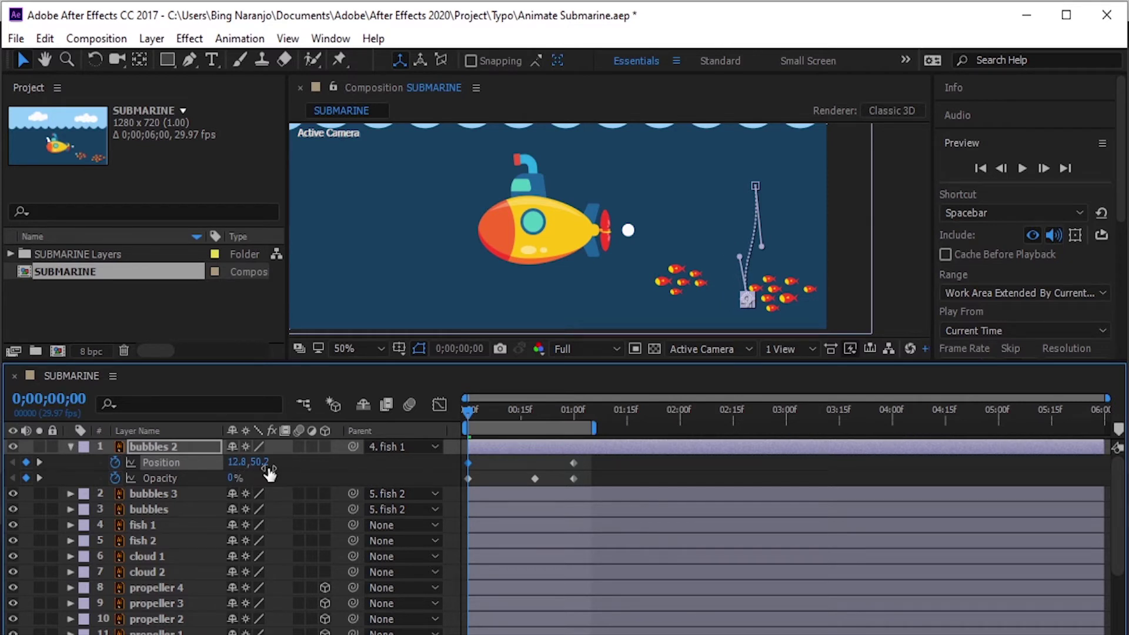
Preview the rising bubbles again and collapse the bubbles 2 layer.
click(1023, 168)
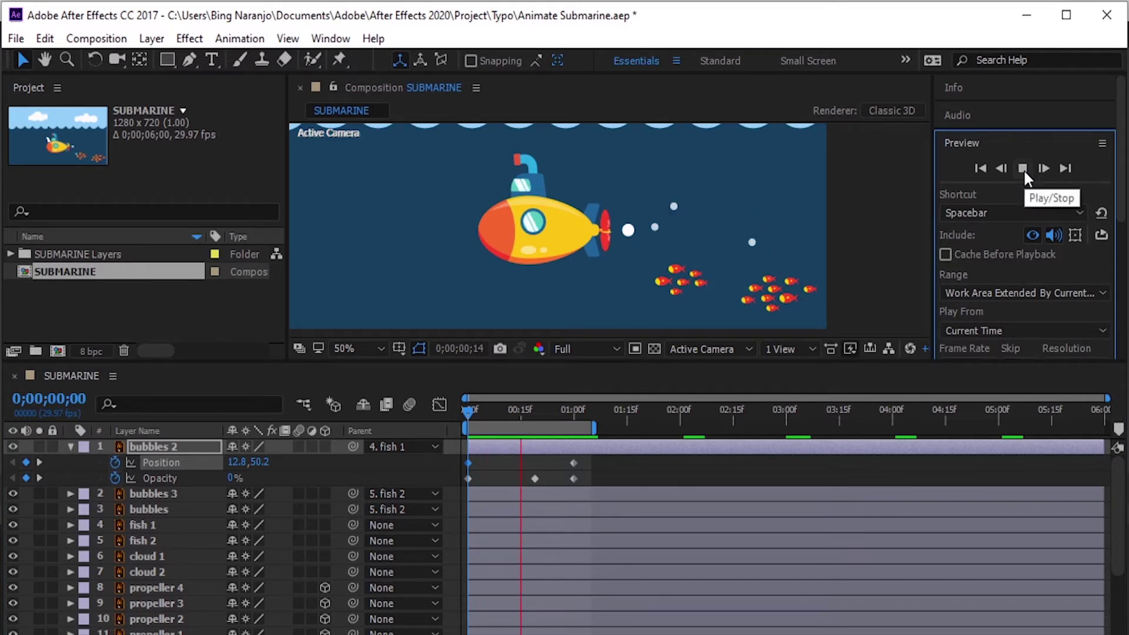
click(72, 446)
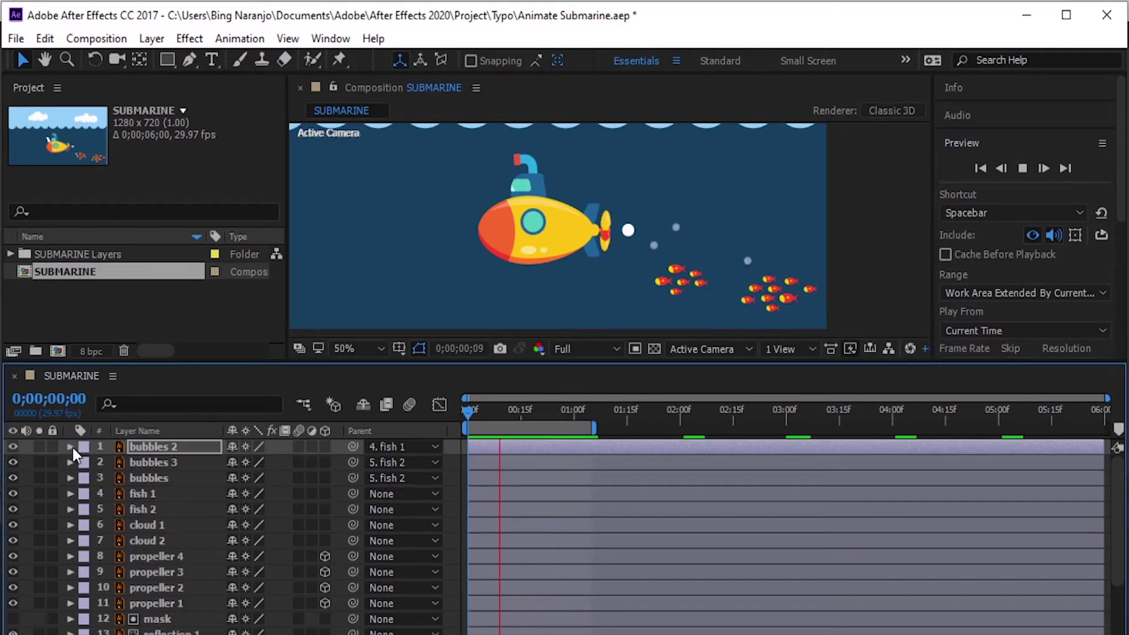
click(1023, 168)
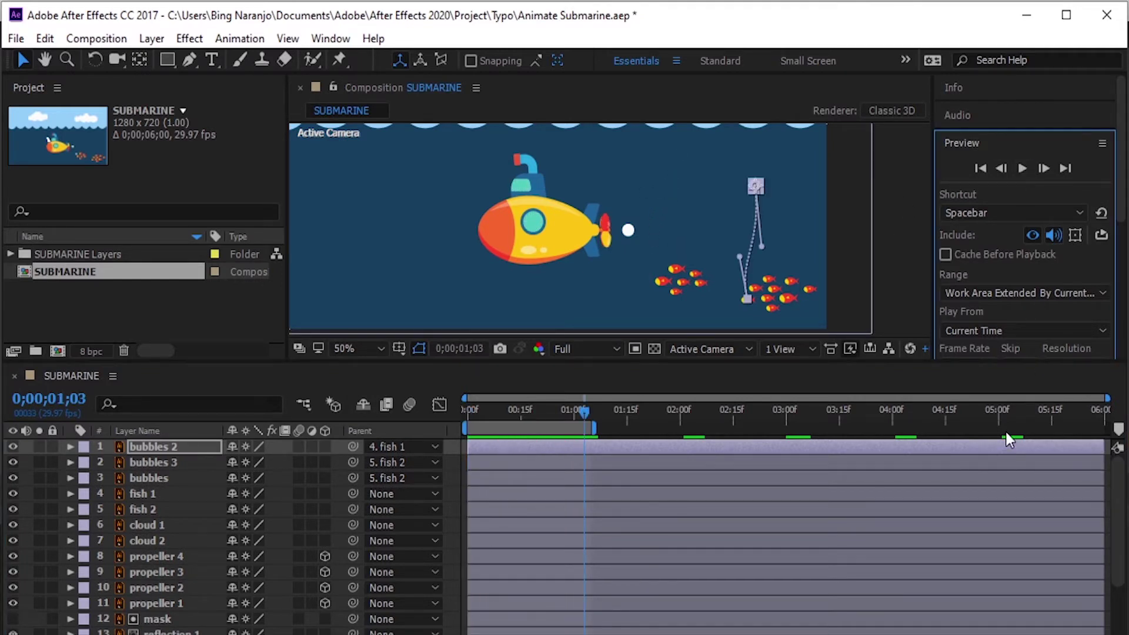
Duplicate bubbles 2 as bubbles 4 and adjust its one-second end position.
key(ctrl+d)
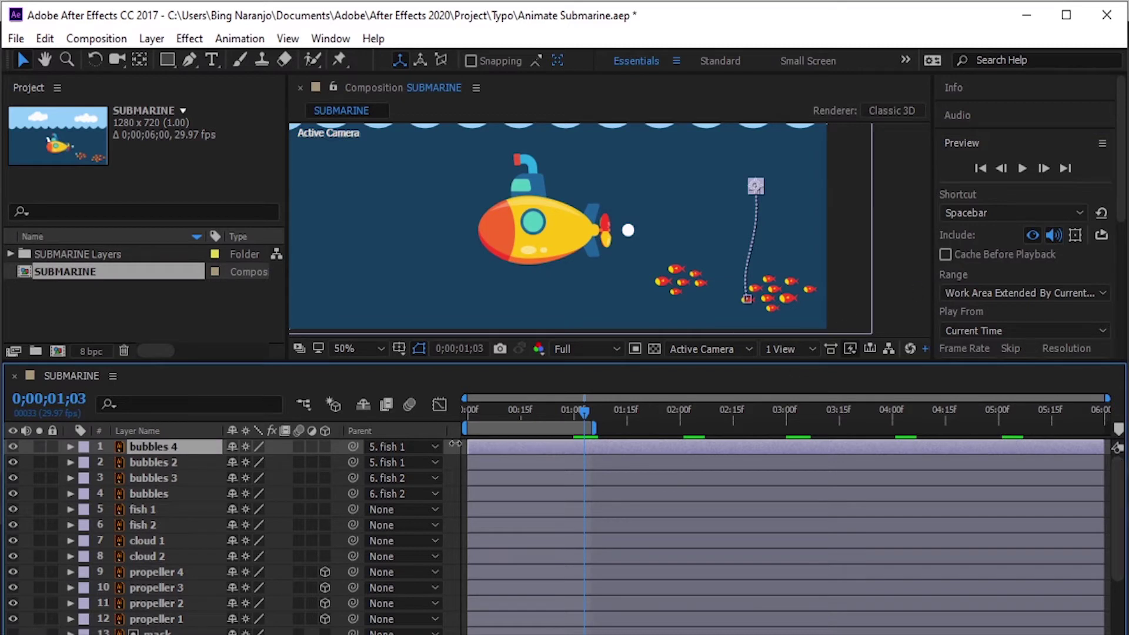
key(u)
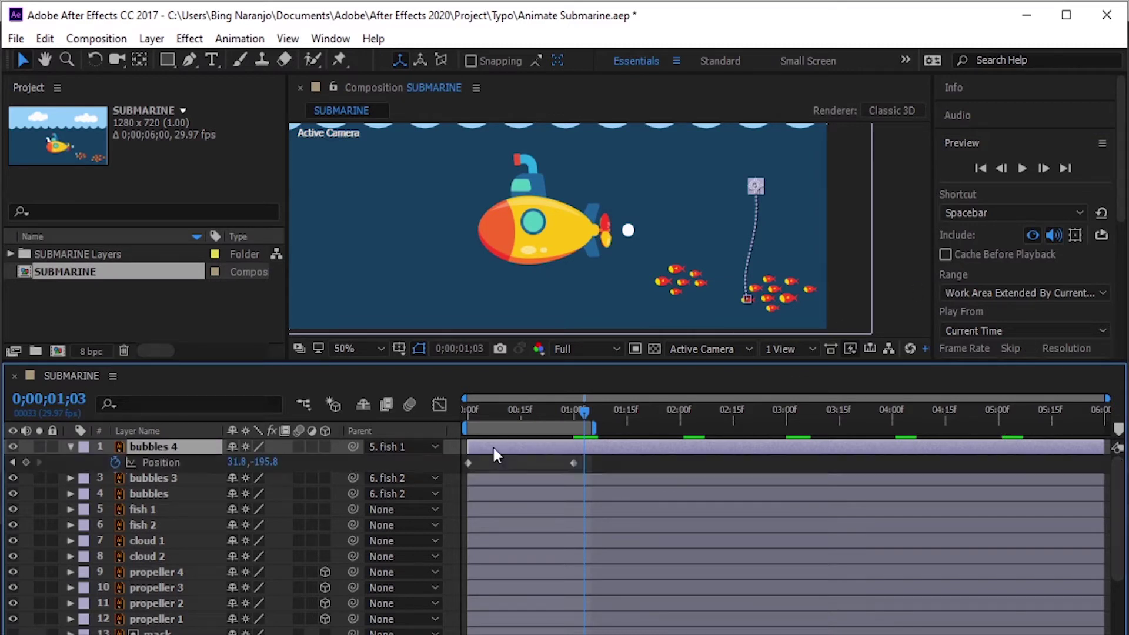
drag(584, 412, 574, 411)
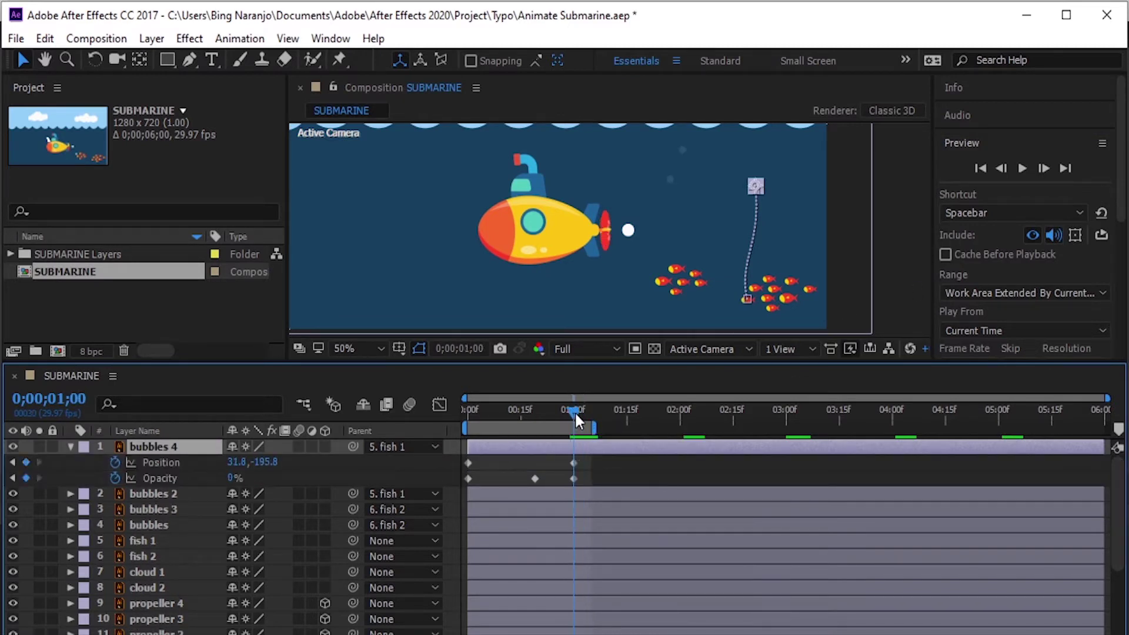
click(574, 463)
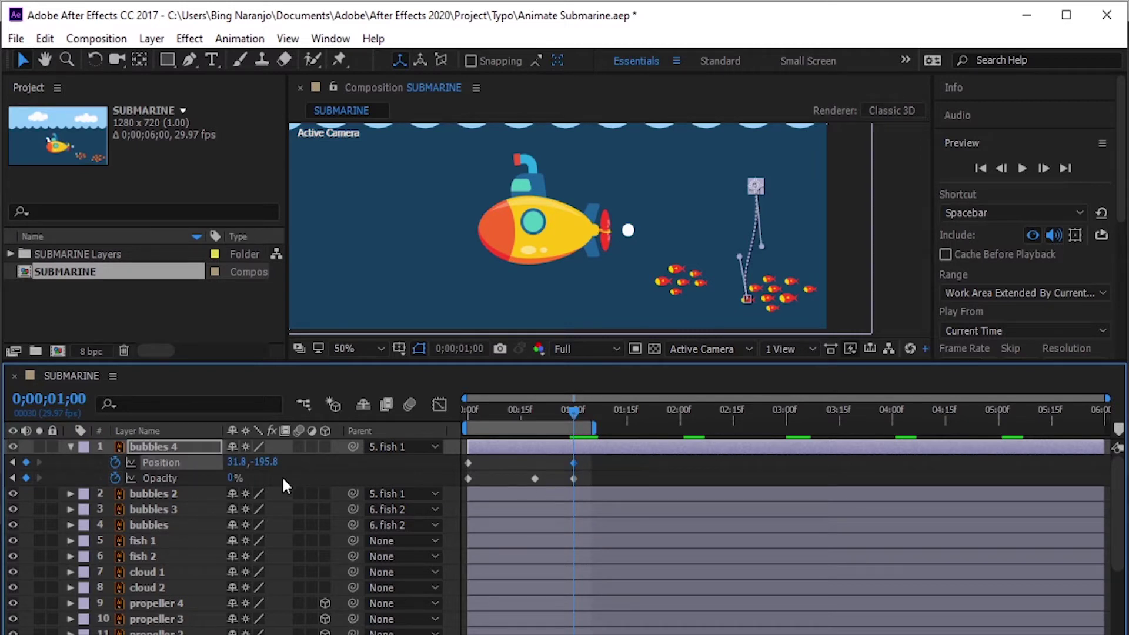
drag(263, 463, 287, 462)
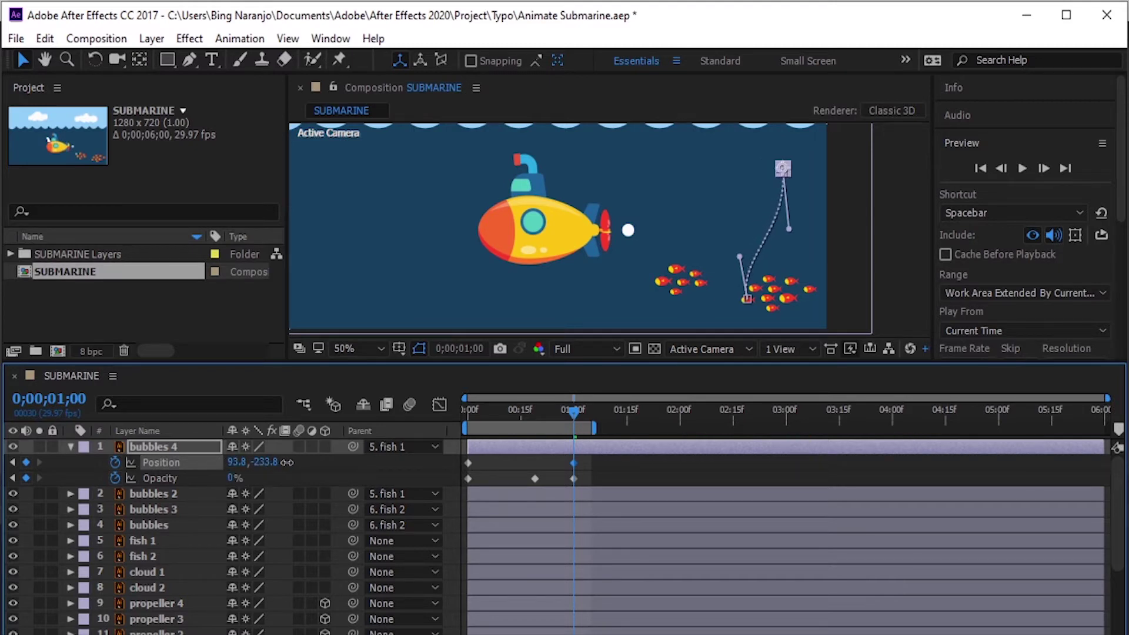
Move bubbles 4's starting Position at frame 0 to 32.8,-4.8.
drag(575, 408, 450, 423)
click(471, 463)
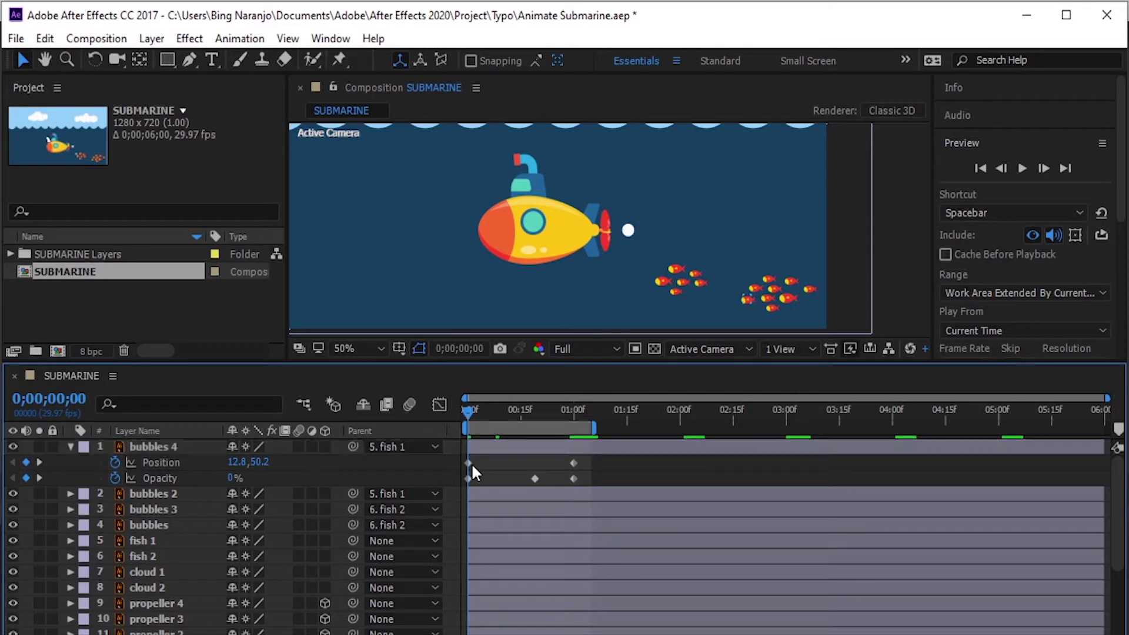
click(469, 462)
drag(237, 463, 170, 511)
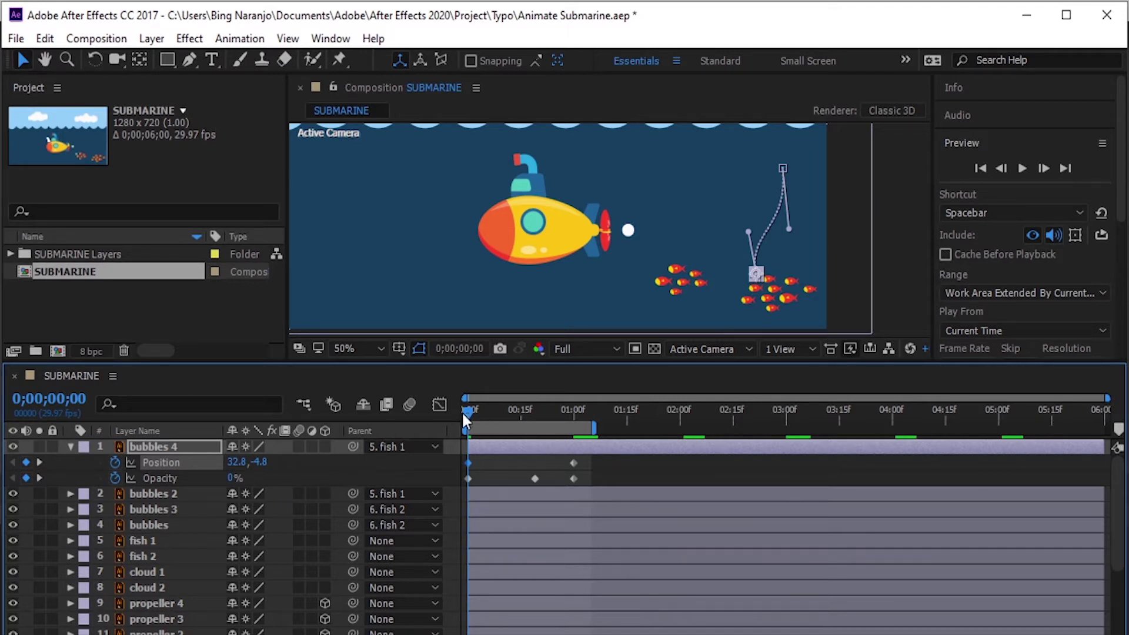
Raise bubbles 4's one-second Position to 93.8,-278.8 and return to the first frame.
drag(531, 411, 573, 411)
click(574, 463)
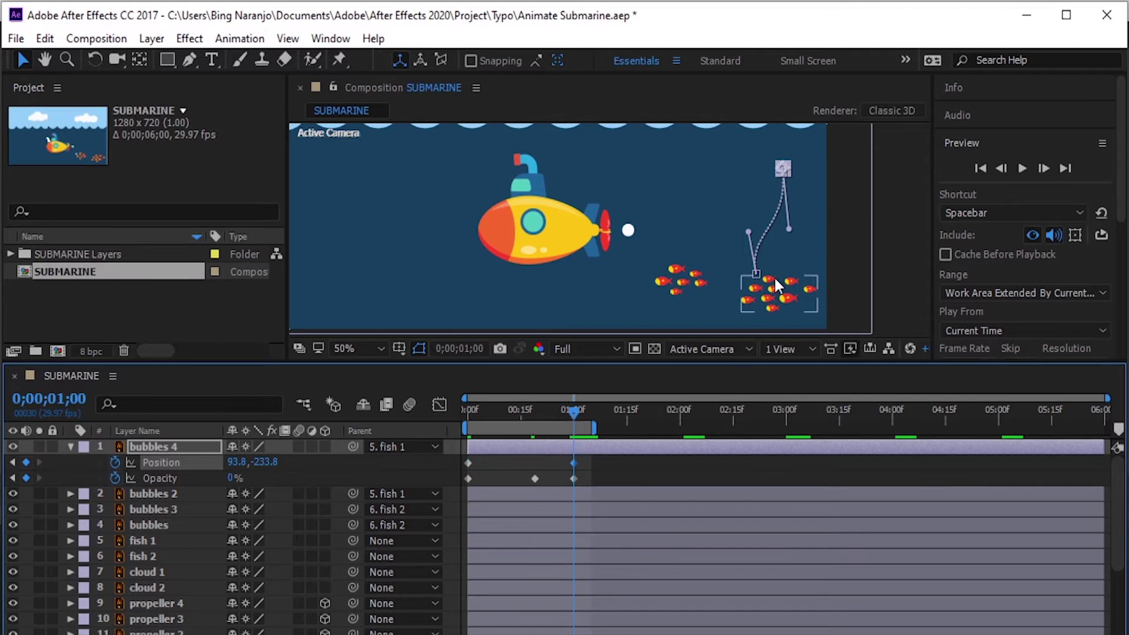
click(782, 168)
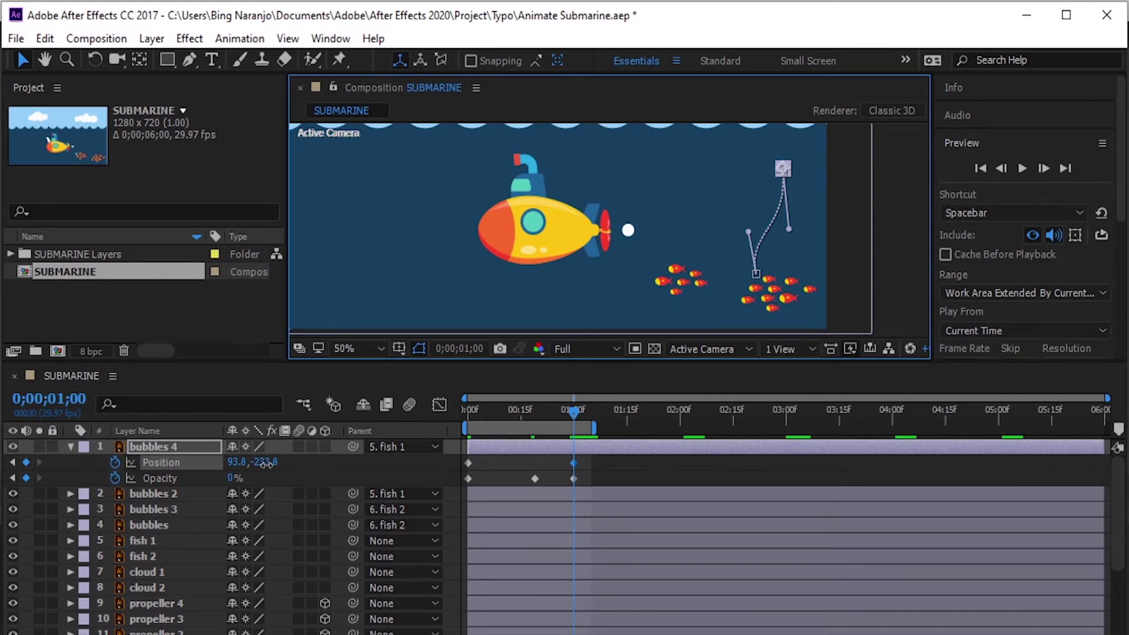
drag(271, 464, 209, 494)
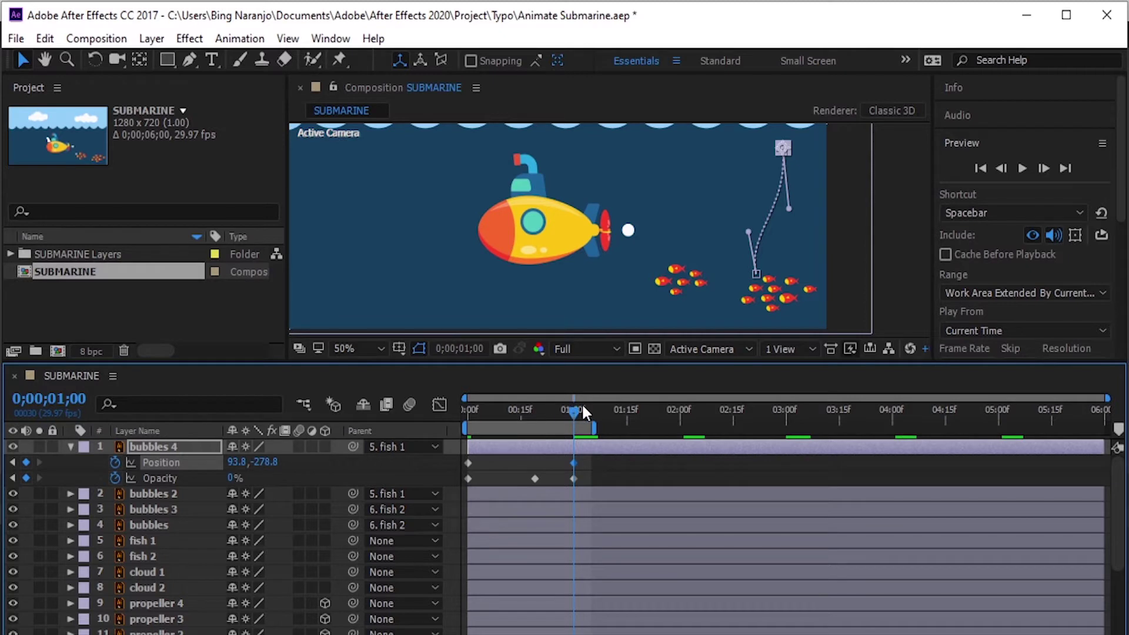
drag(581, 406, 377, 419)
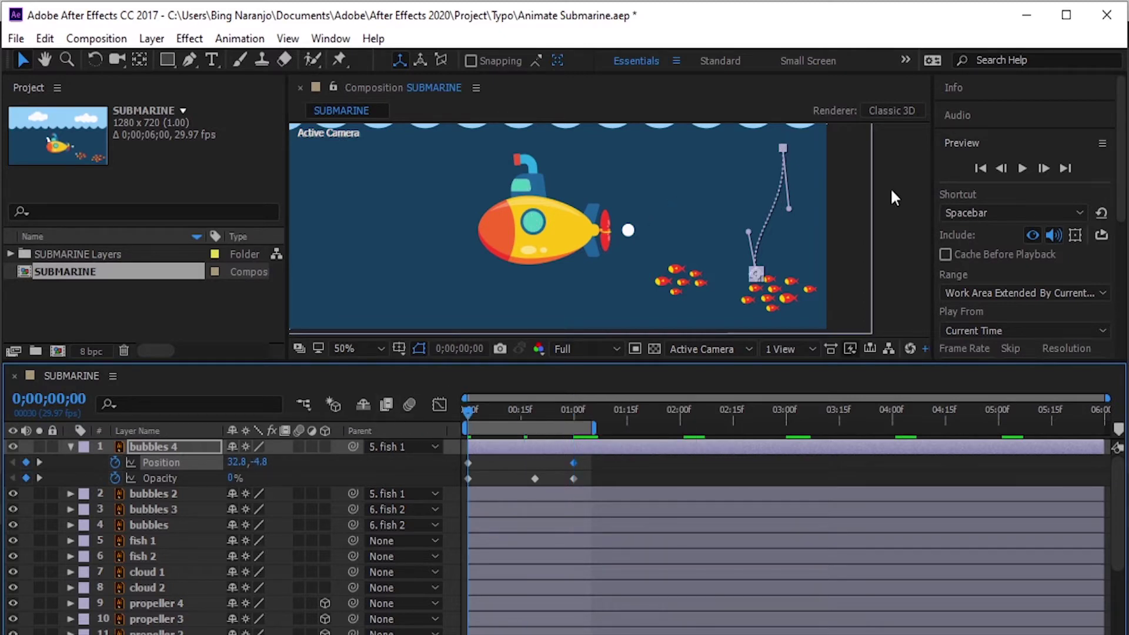
Preview the animation, then select bubbles 4 and reveal its Scale property.
click(1022, 169)
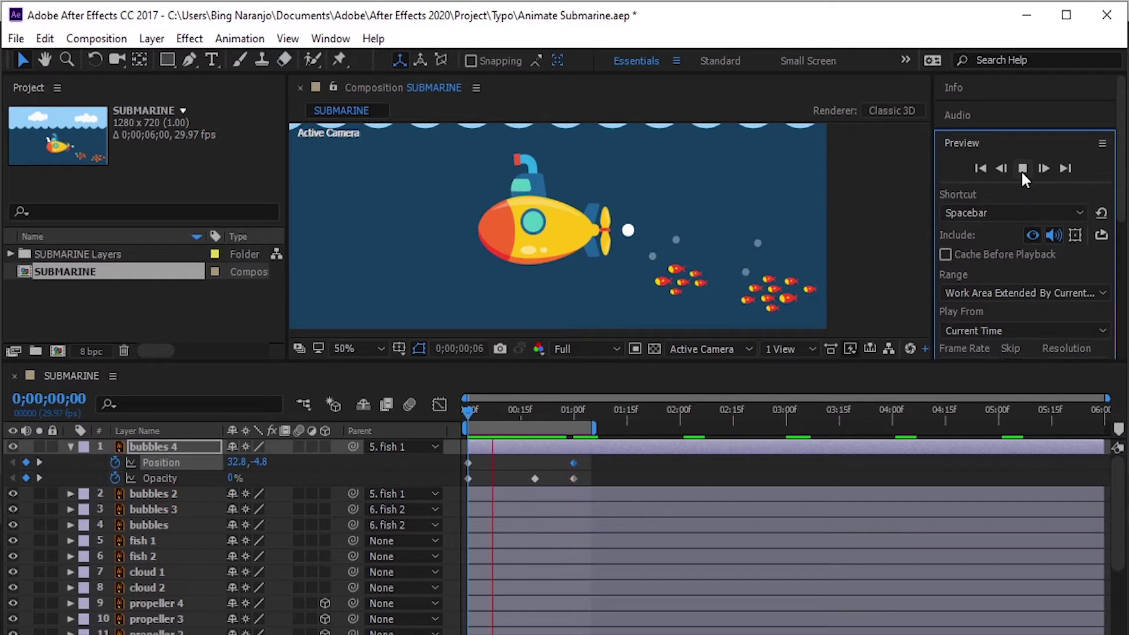
click(1022, 170)
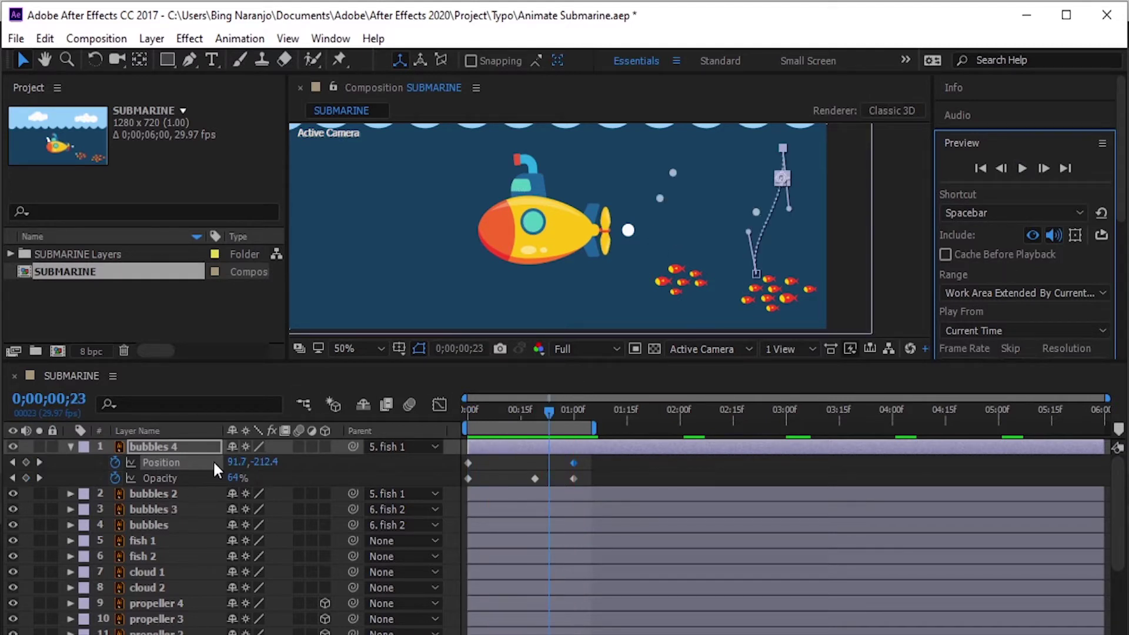
click(200, 443)
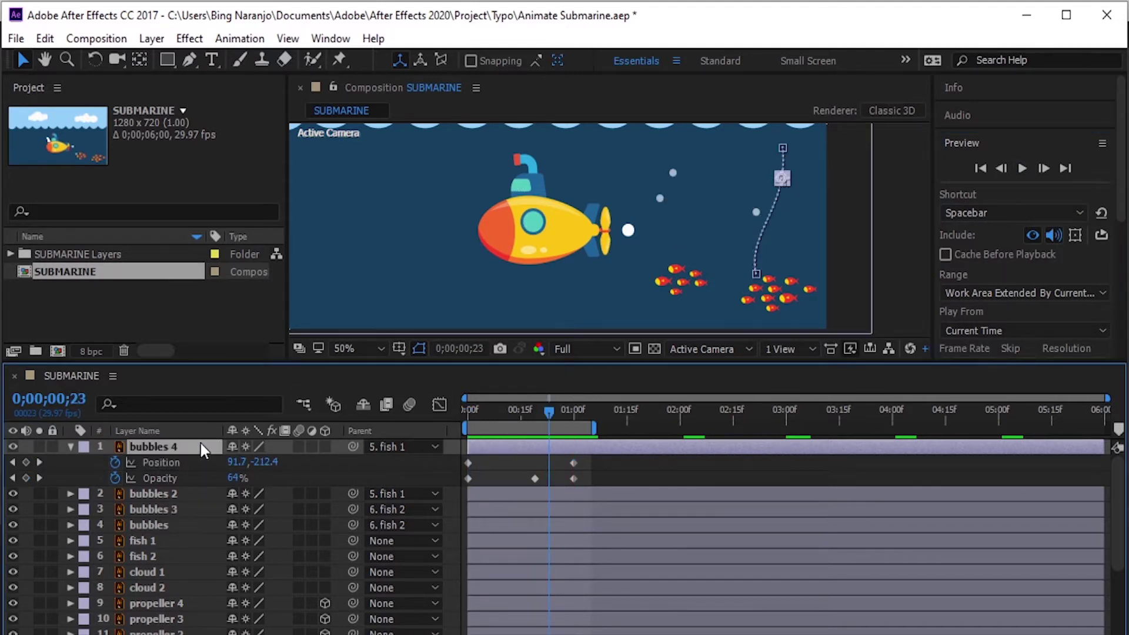
key(s)
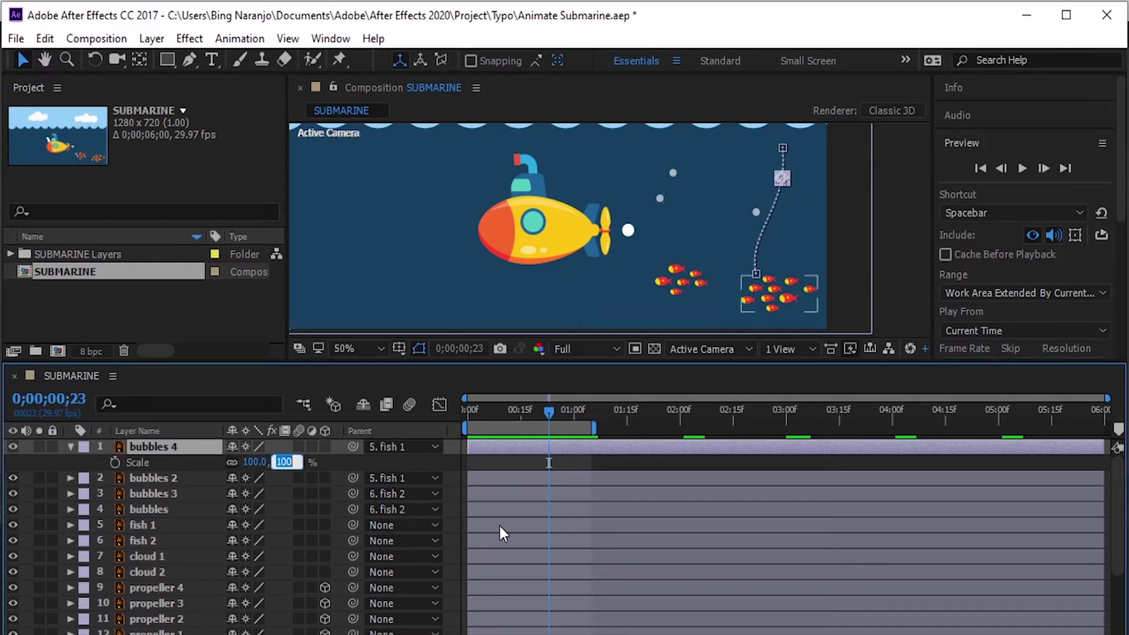
Set bubbles 4's Scale to 80% and preview the animation.
text(80)
key(Return)
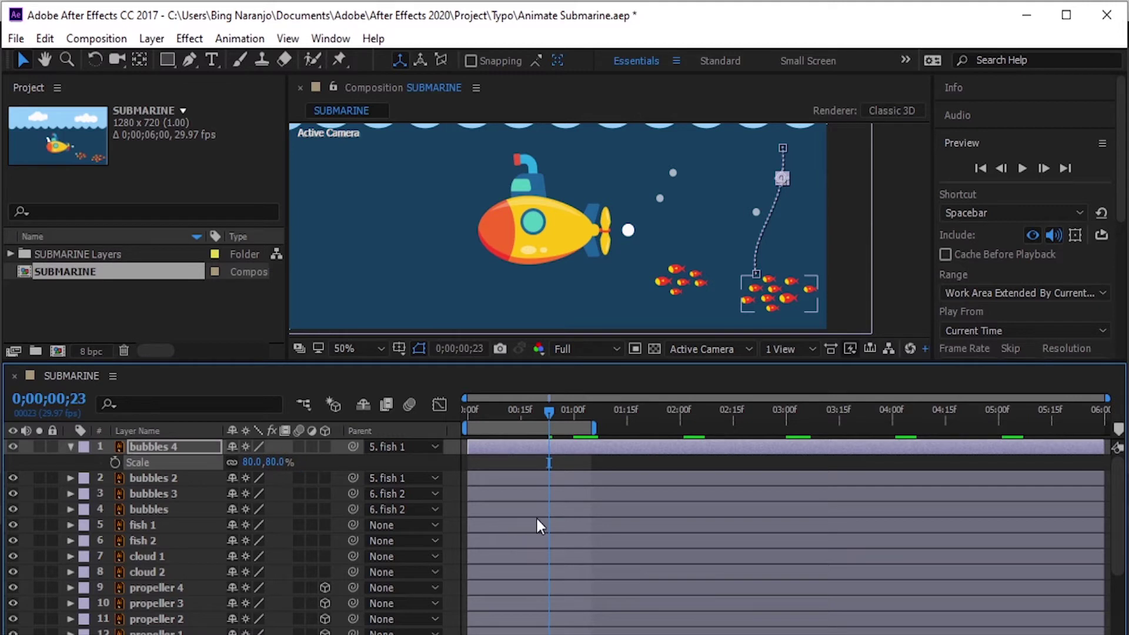
click(1039, 164)
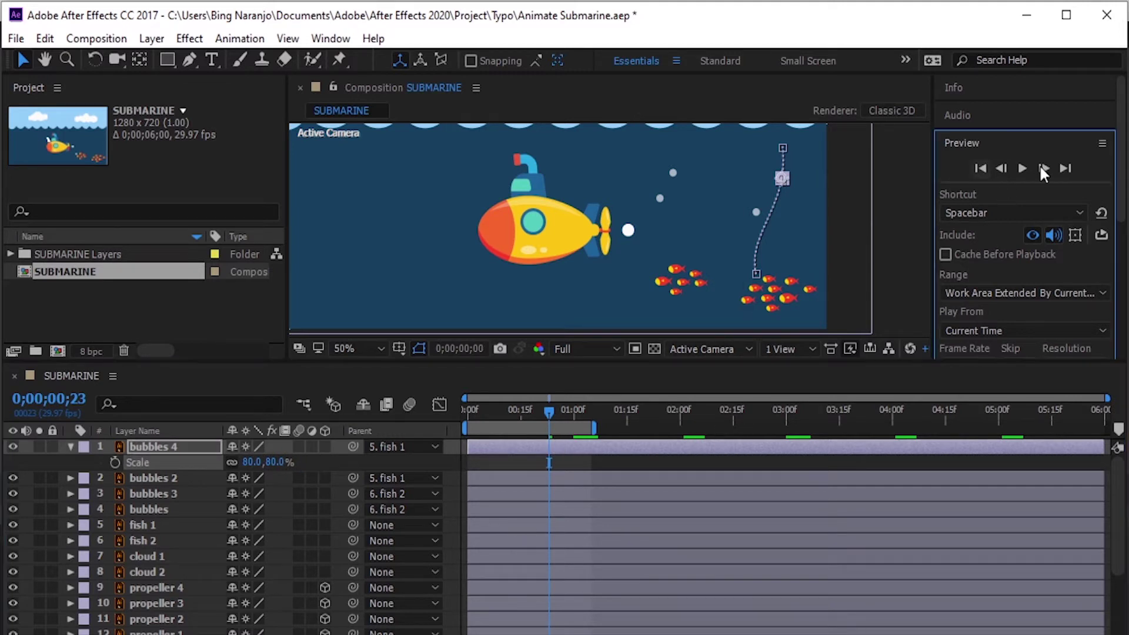
click(1026, 165)
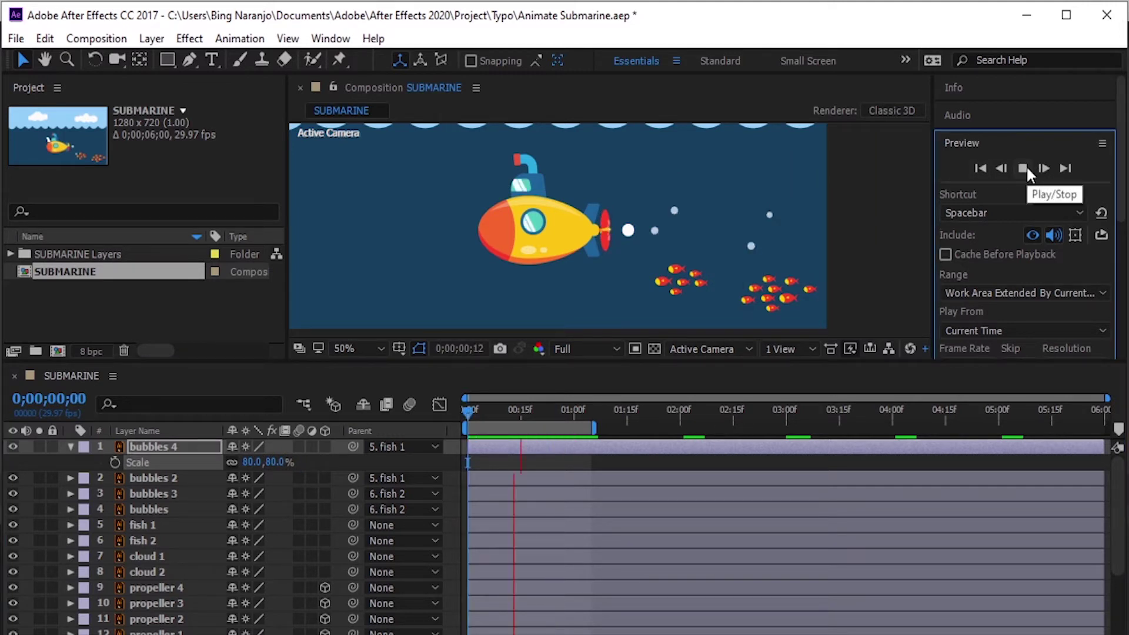
click(1027, 168)
Scale the bubbles layer to 75% and preview the varied bubble sizes.
click(160, 514)
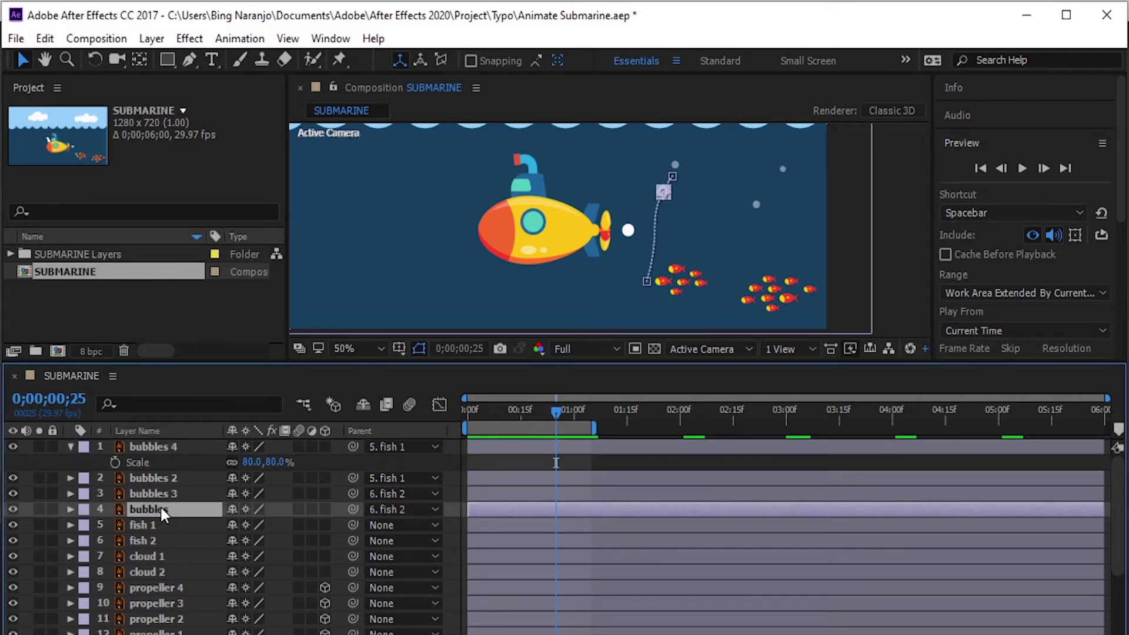
key(s)
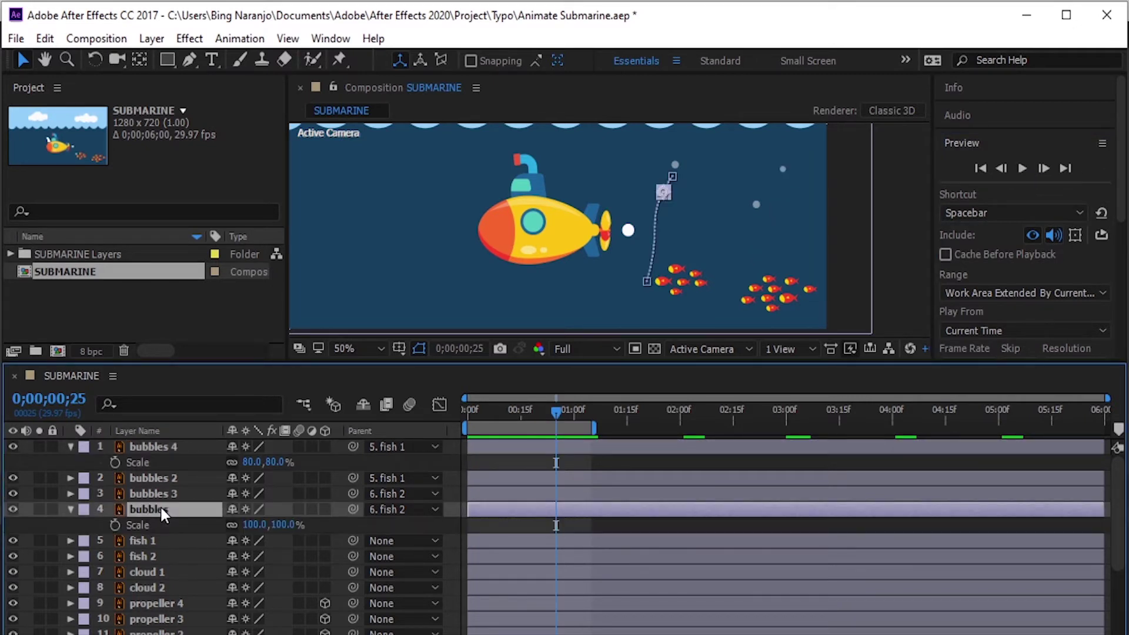
click(256, 525)
text(7)
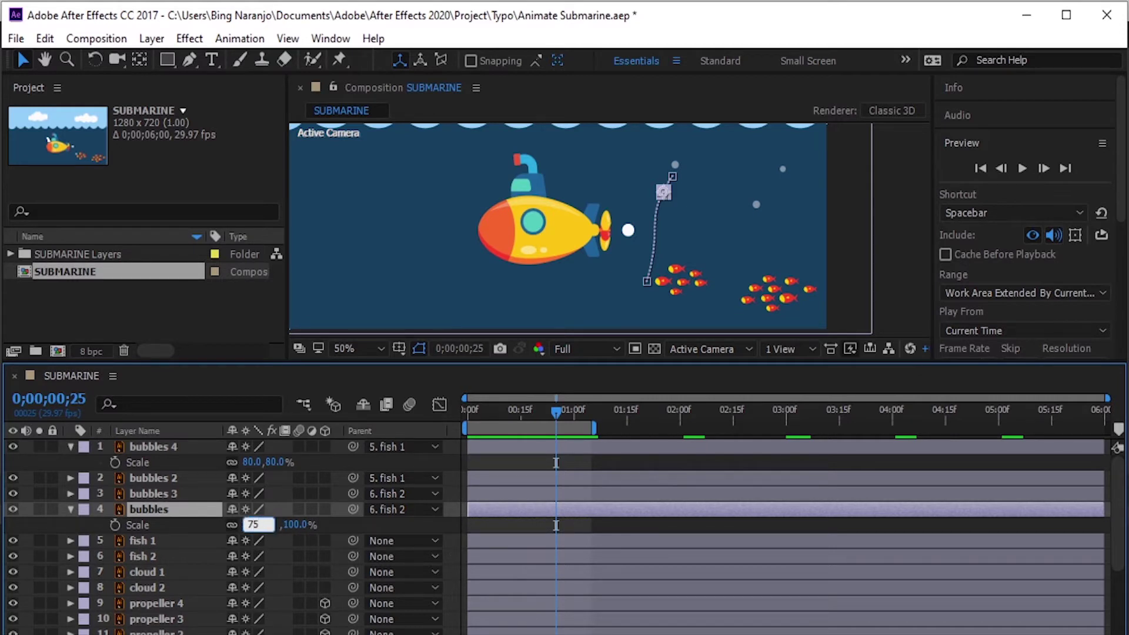
text(5)
key(Return)
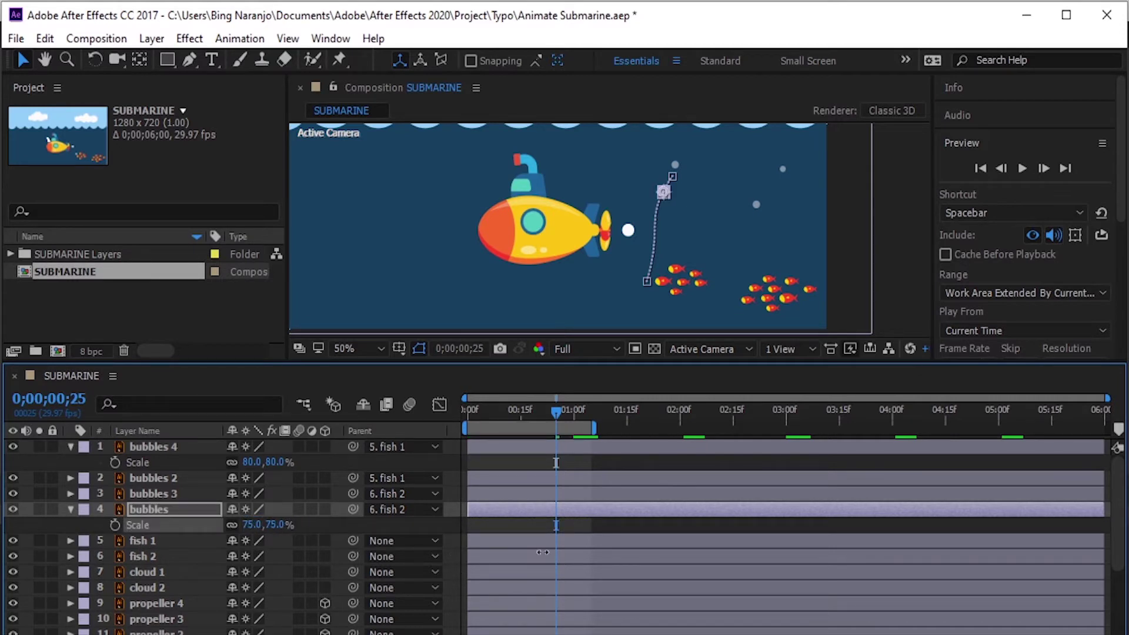
click(1022, 161)
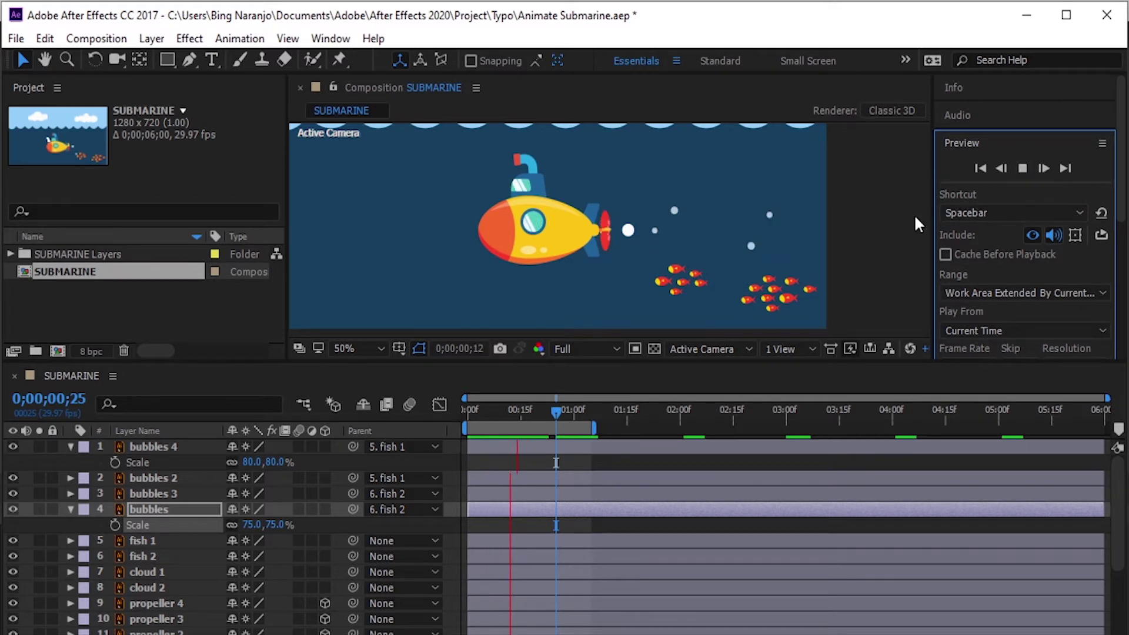
click(1022, 168)
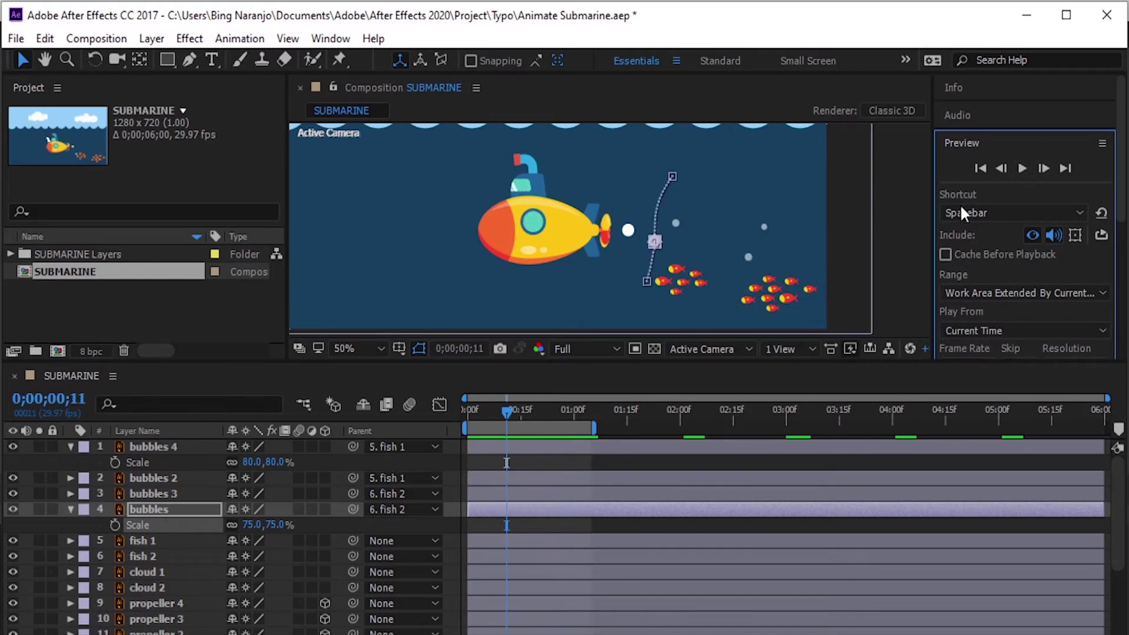
click(160, 495)
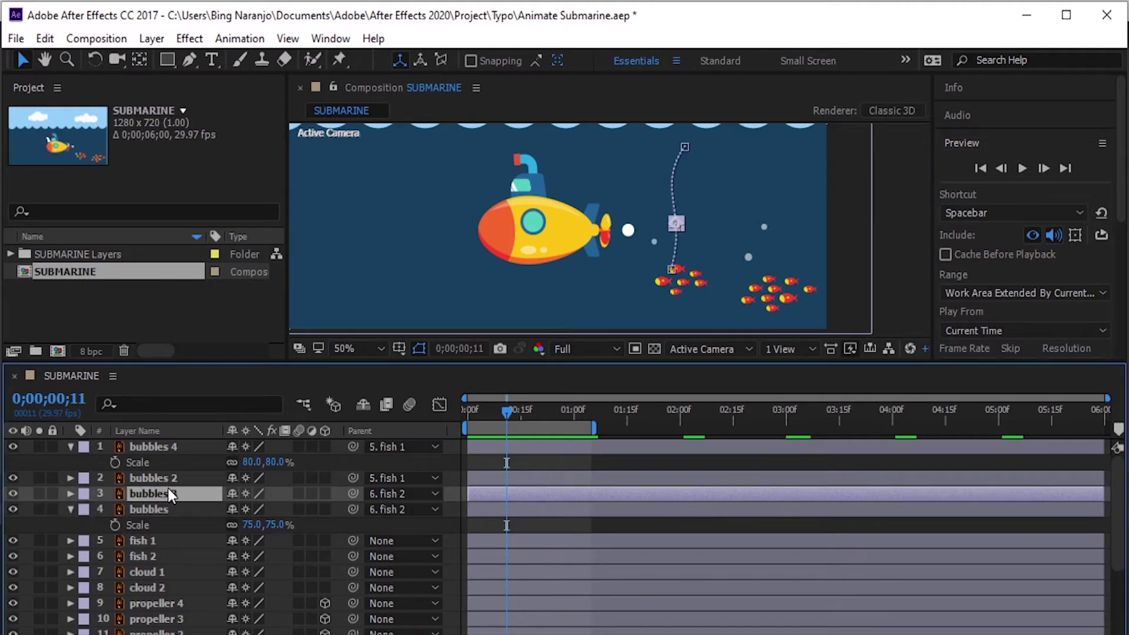
Bend bubbles 3's motion path by dragging its top and middle points and handles, then preview.
drag(683, 143, 659, 191)
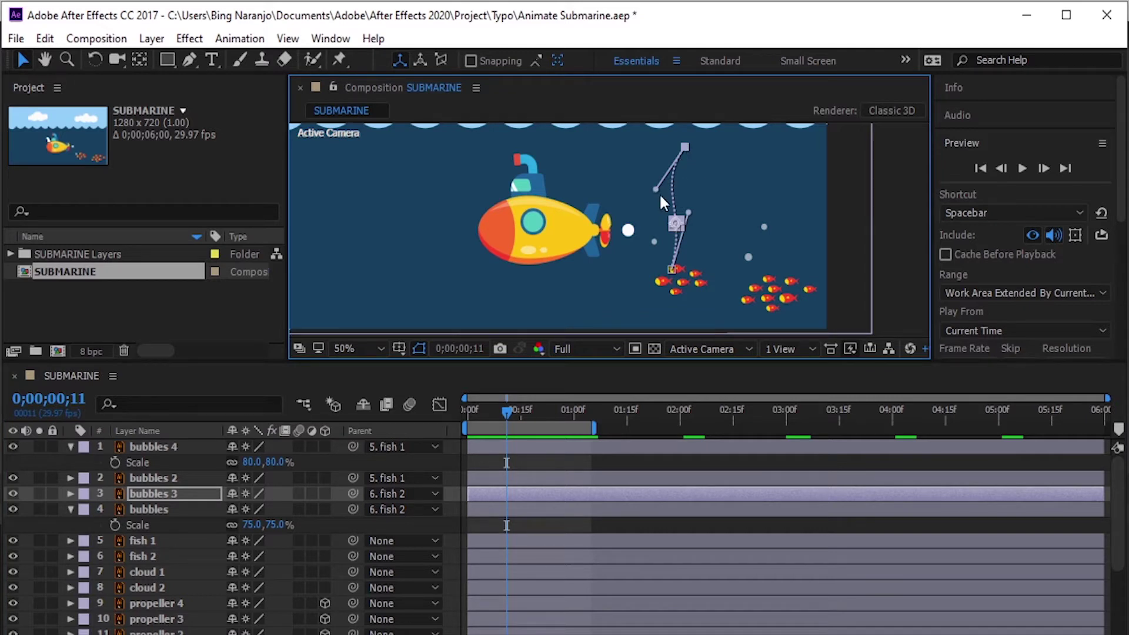
drag(673, 231, 657, 232)
drag(656, 189, 694, 202)
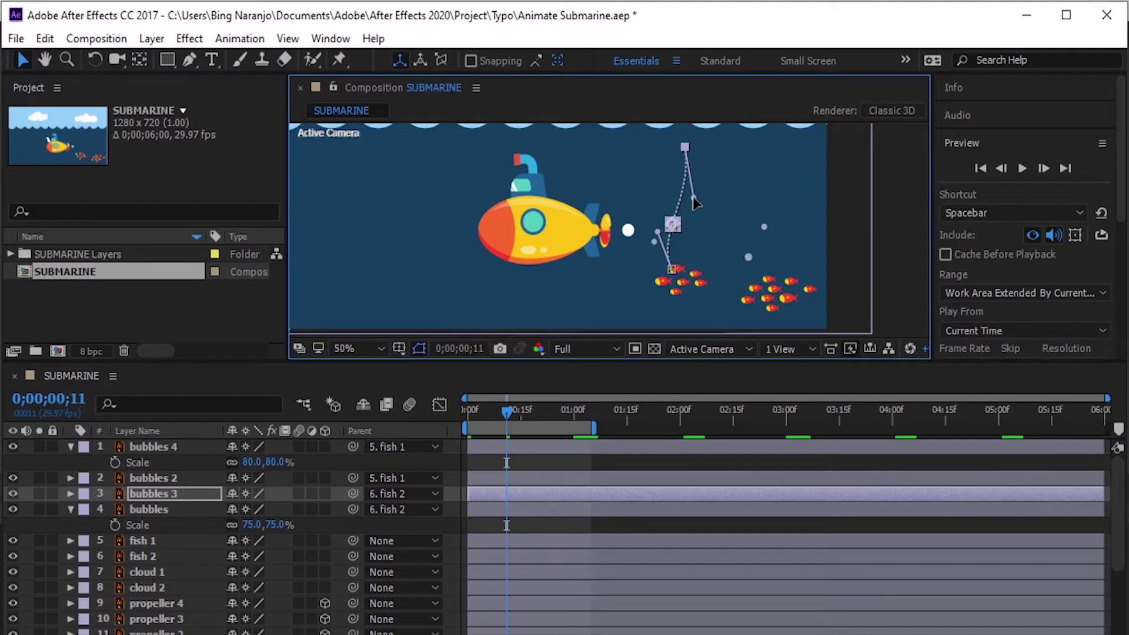
click(1021, 167)
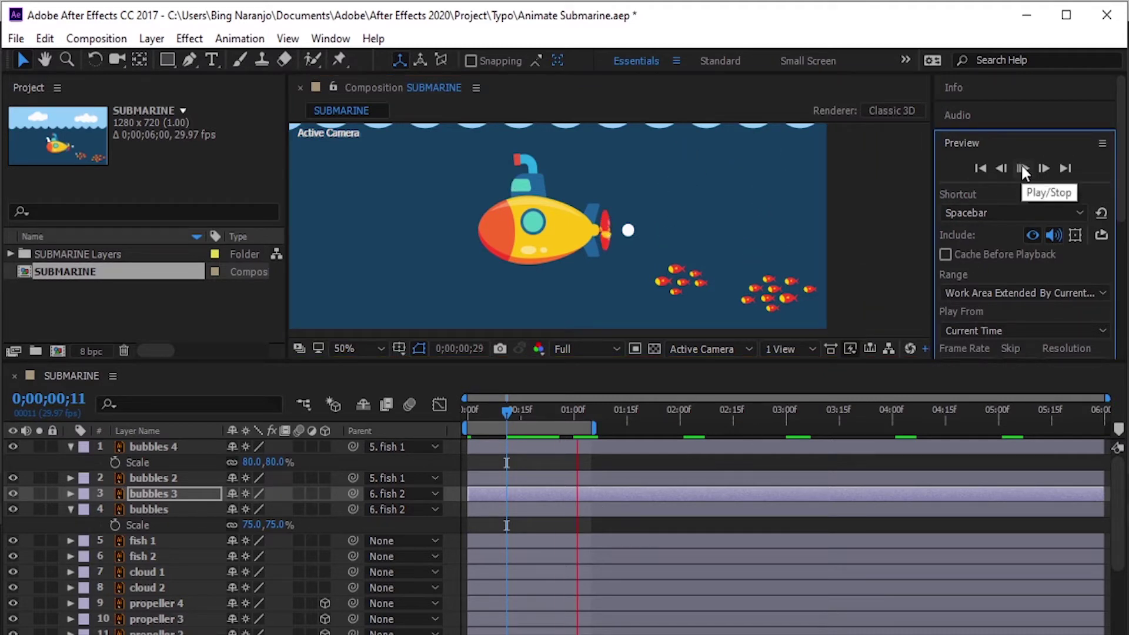
click(1022, 167)
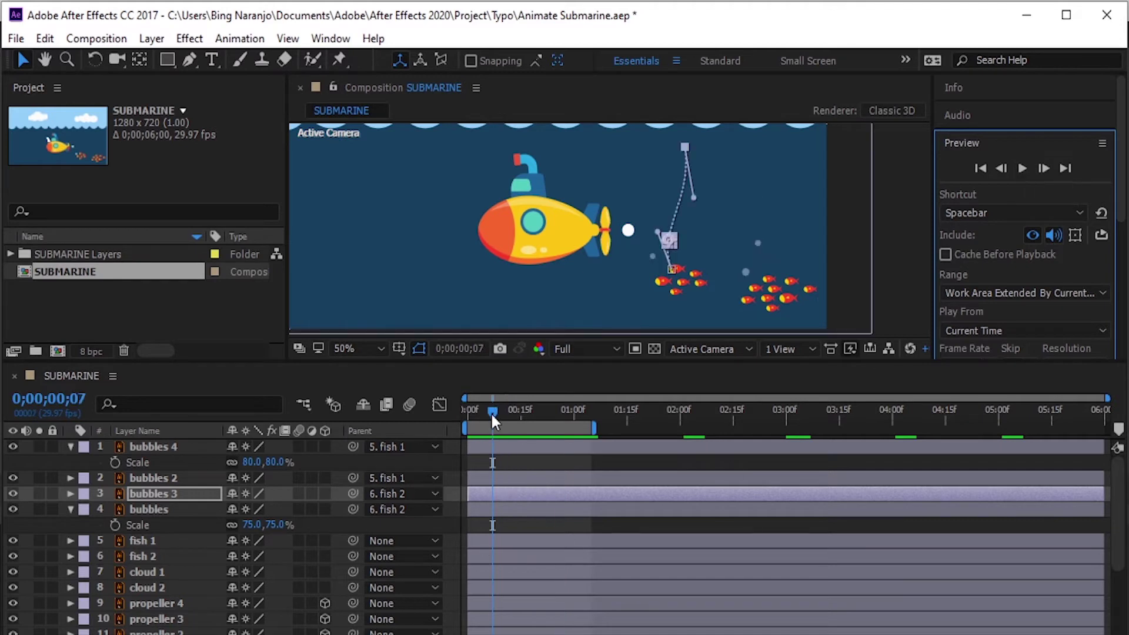
drag(494, 411, 415, 412)
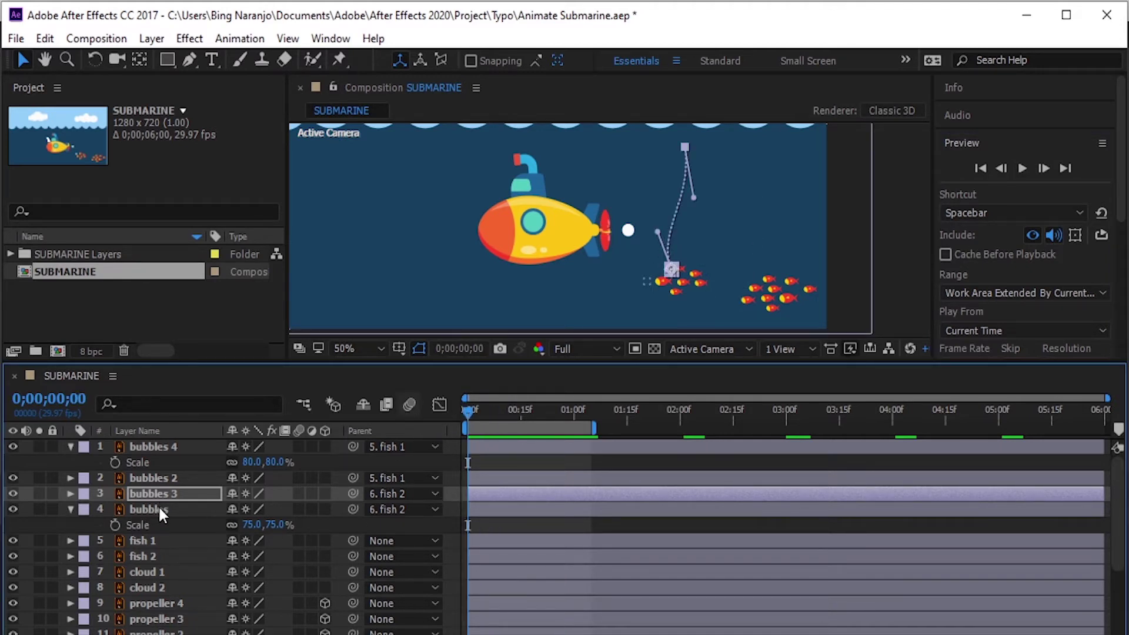
Move bubbles 3's one-second Position keyframe so it ends at 93.2,-276.5.
click(177, 492)
key(s)
key(s)
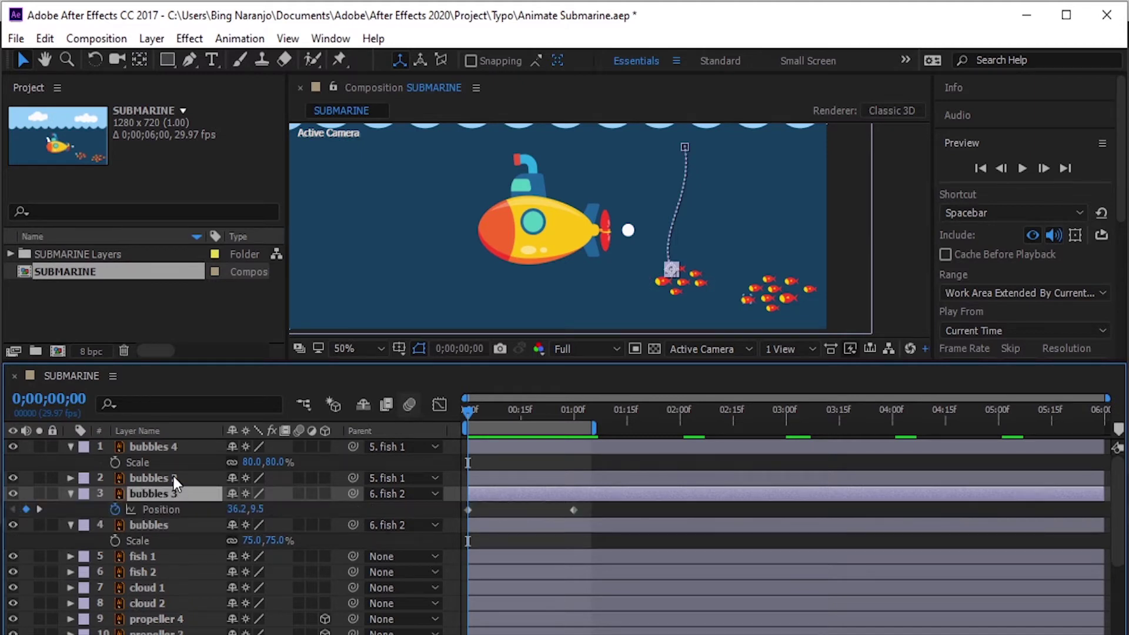
key(p)
click(469, 511)
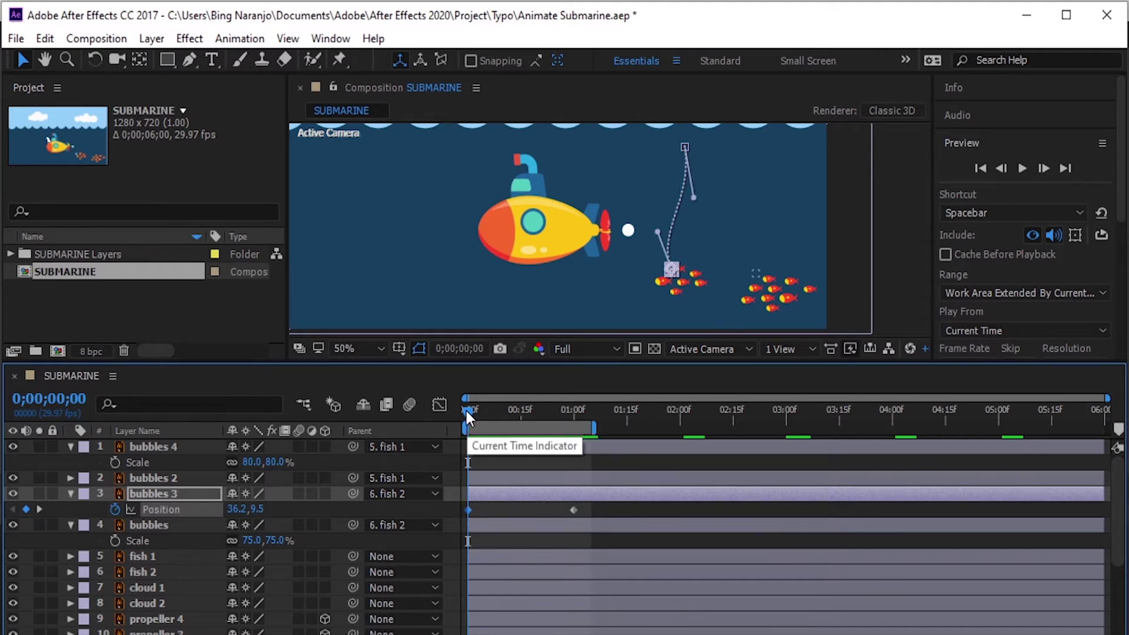
drag(469, 410, 573, 435)
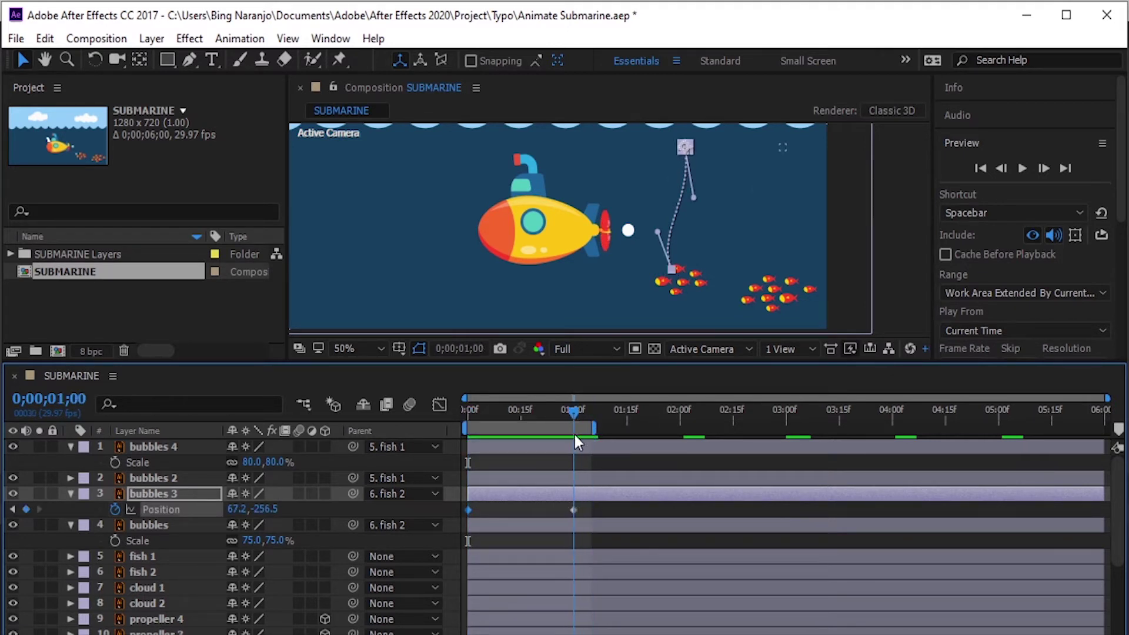
click(574, 511)
click(685, 144)
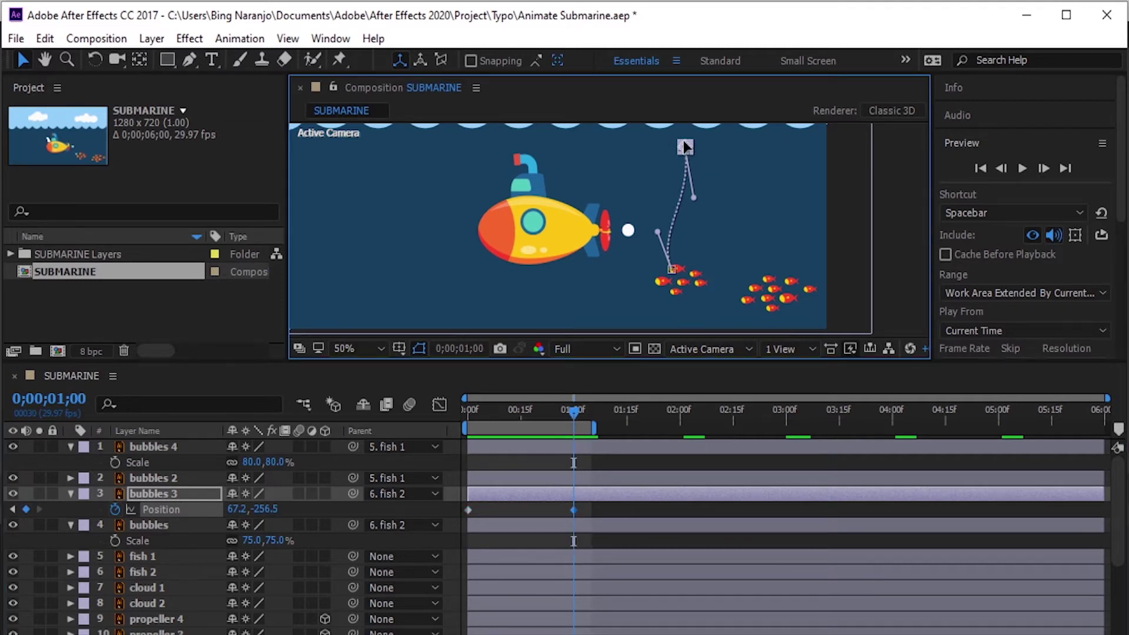
drag(684, 144, 696, 165)
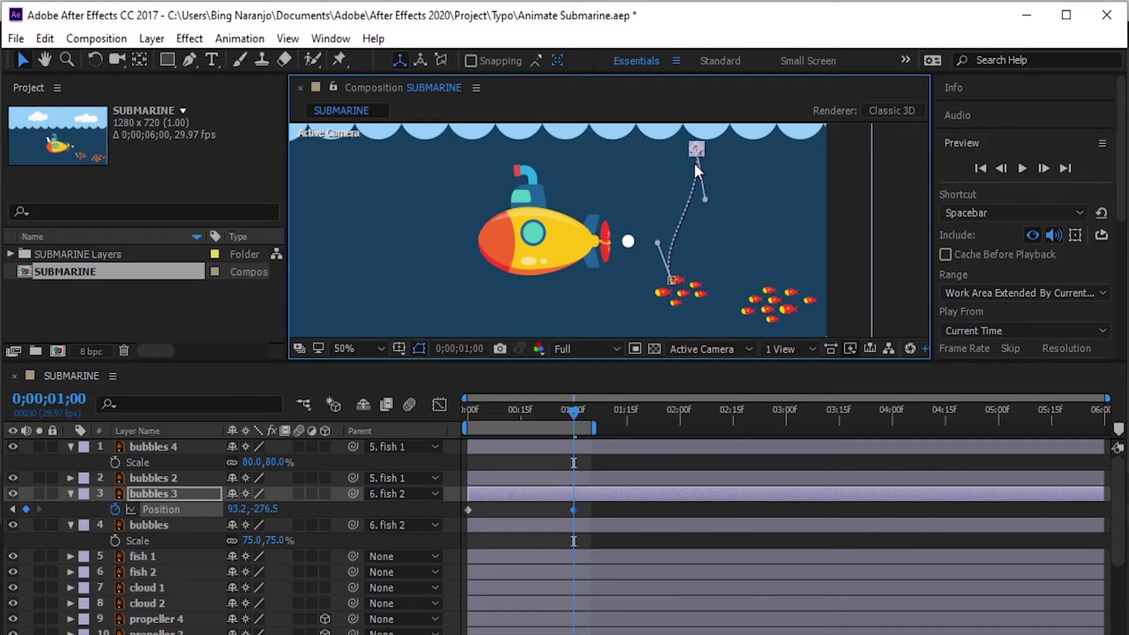
Preview the bubbles 3 rise from the start, then collapse its properties.
click(983, 168)
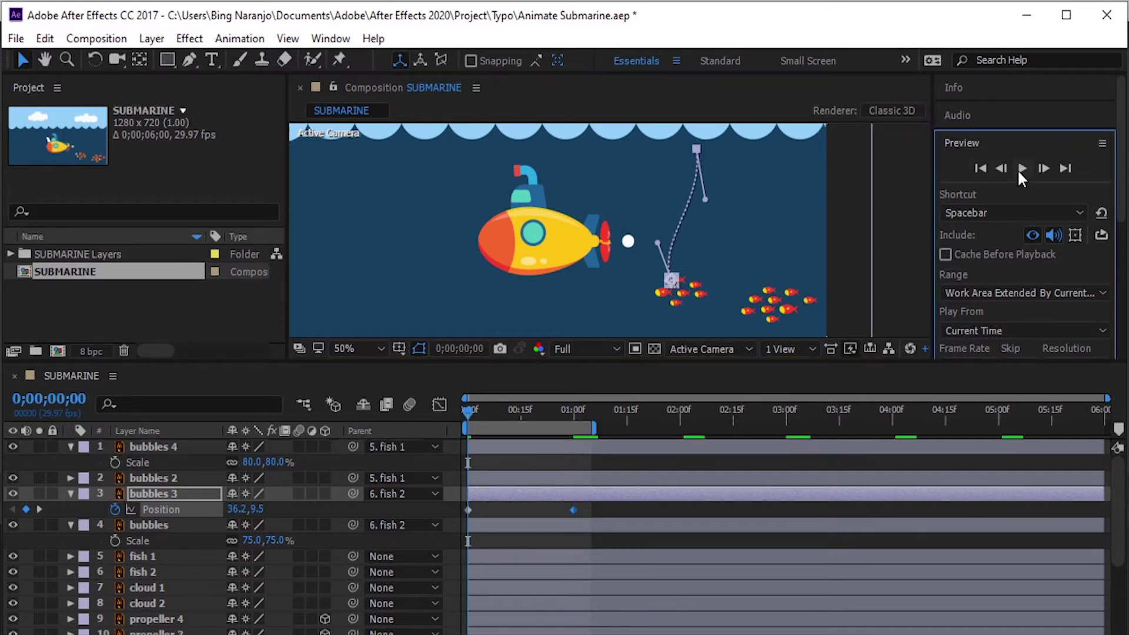
click(1023, 168)
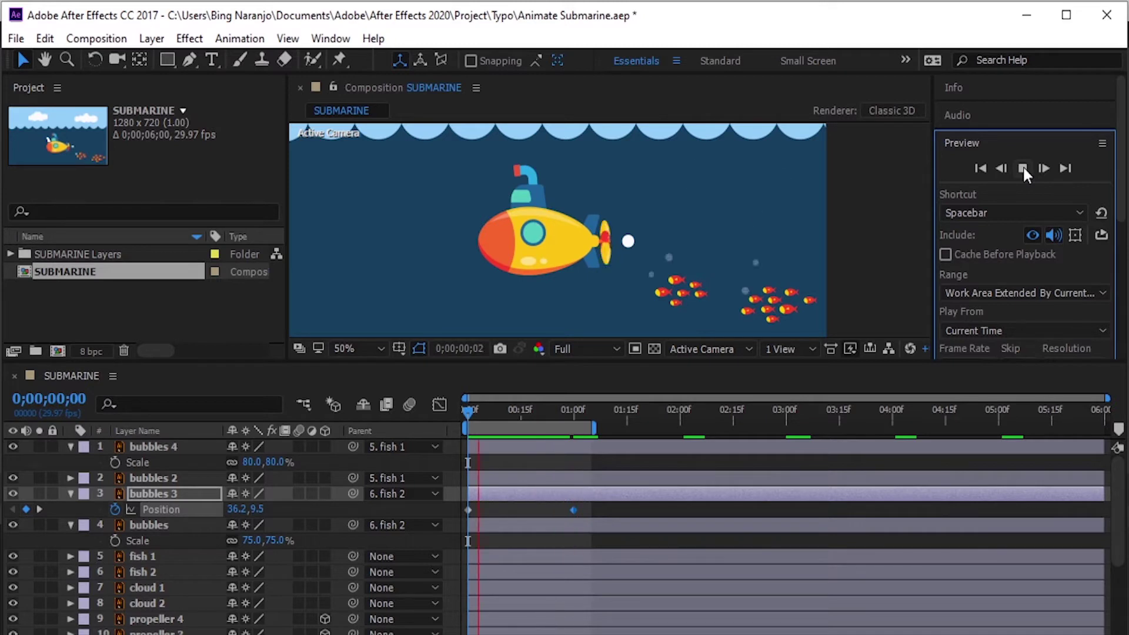
click(1023, 167)
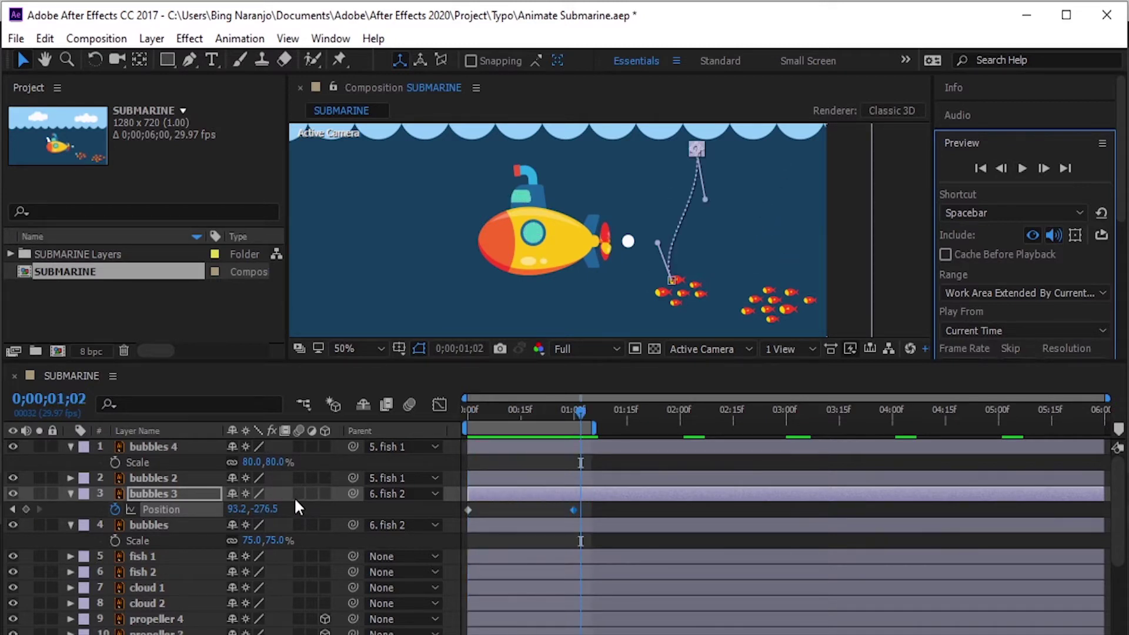
click(67, 492)
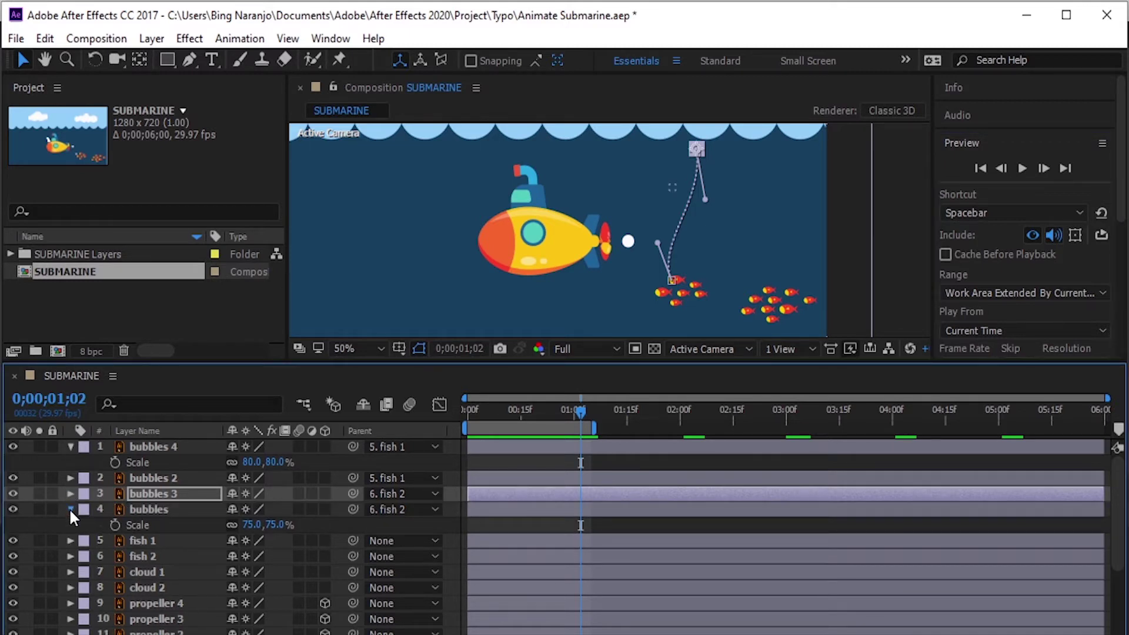
Collapse the bubbles Scale property, confirm the name, and duplicate bubbles 3 as bubbles 5.
click(70, 508)
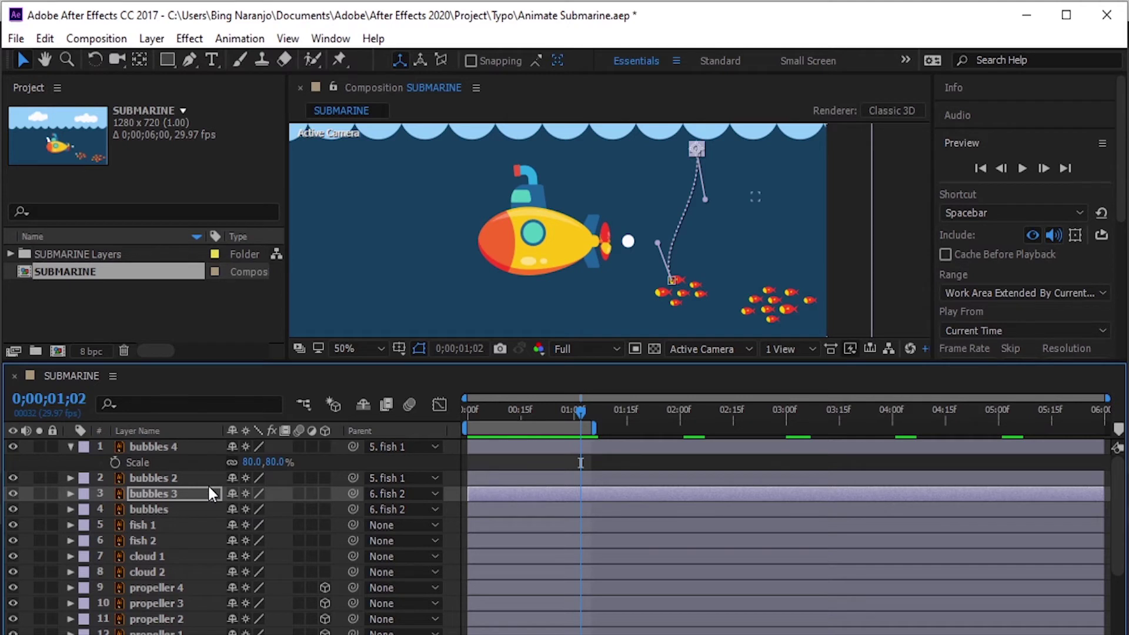
key(Return)
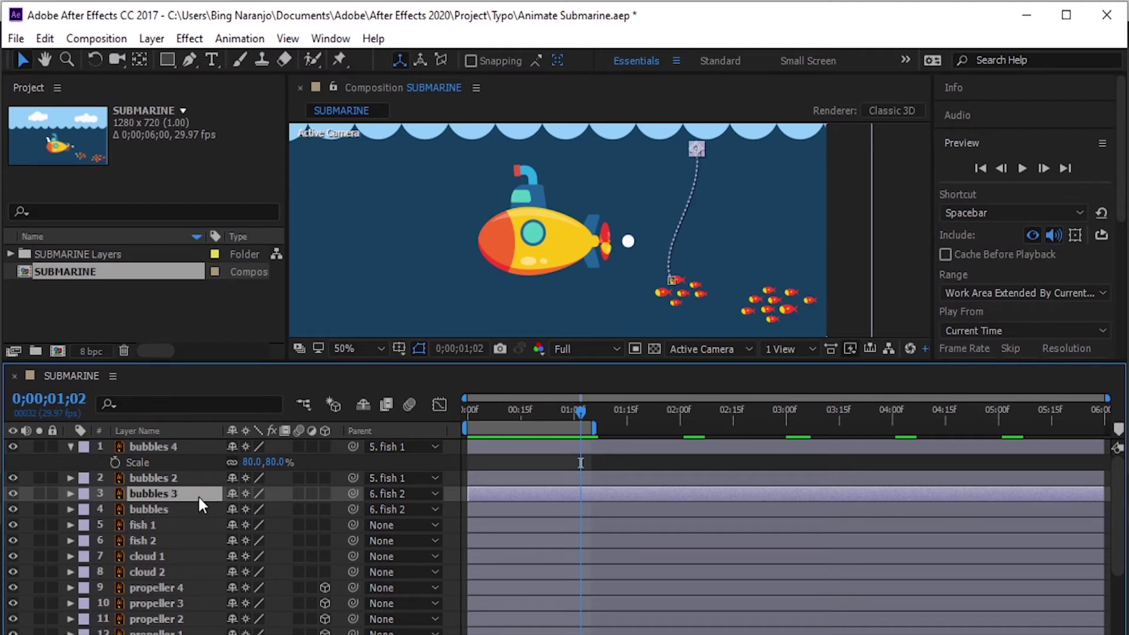
key(ctrl+d)
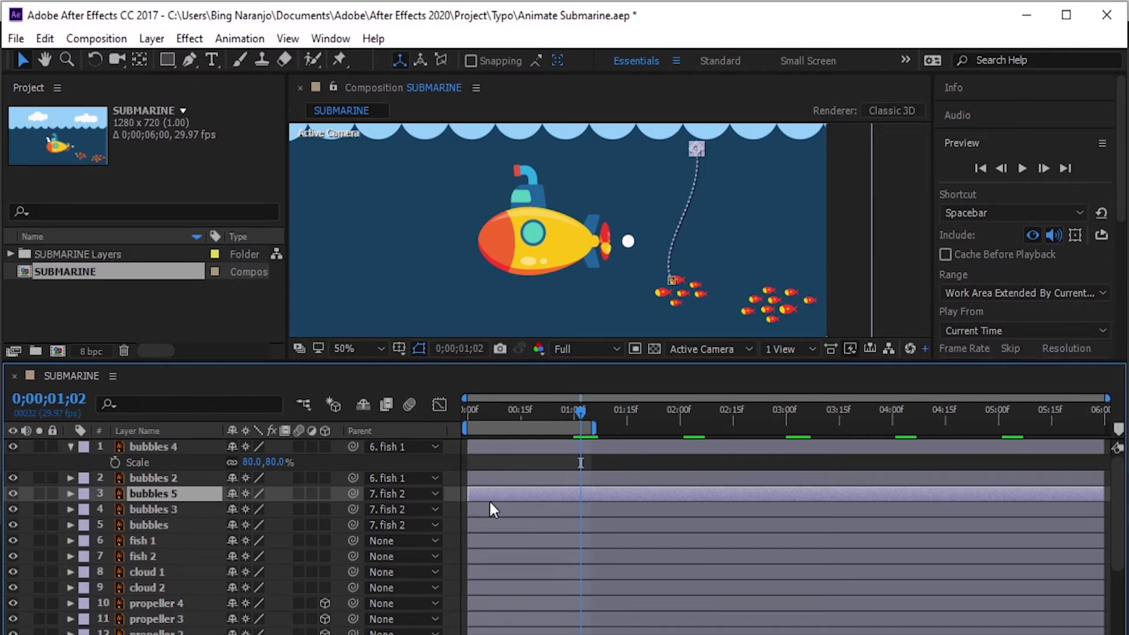
Delay the start of bubbles 5 and bubbles 3 by shifting their layer bars right.
drag(516, 493, 539, 493)
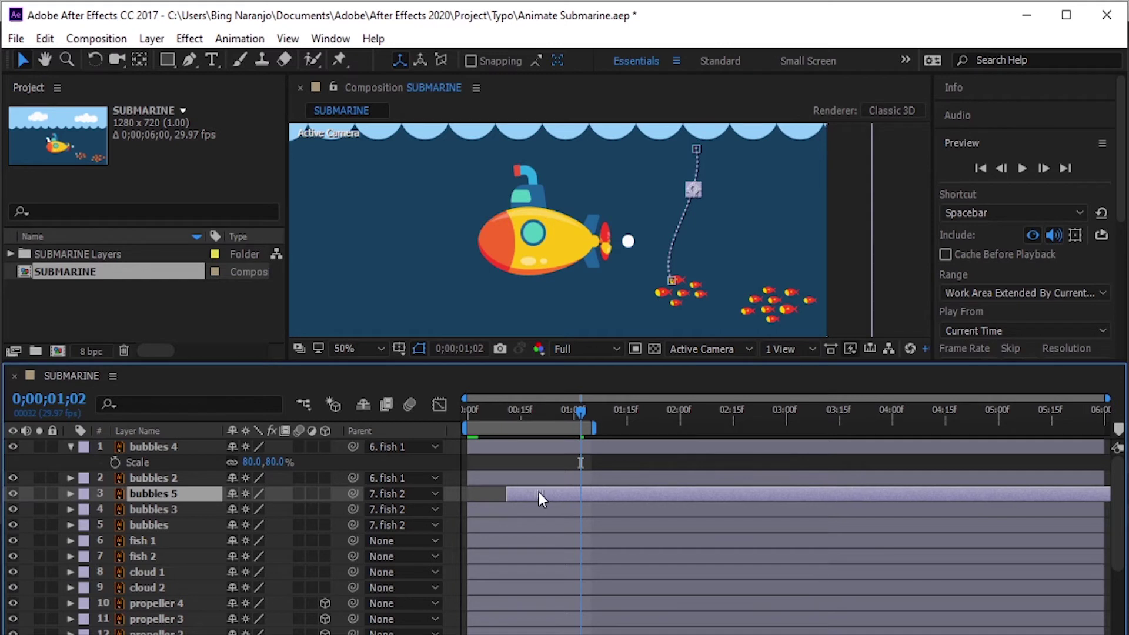
drag(576, 411, 465, 412)
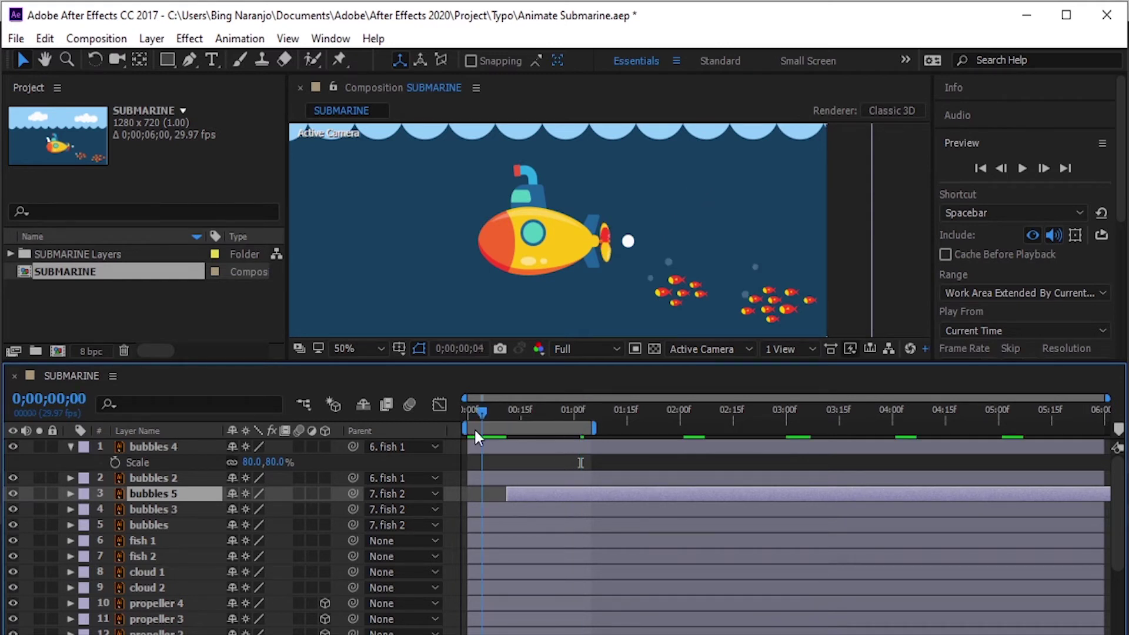
drag(540, 511, 559, 512)
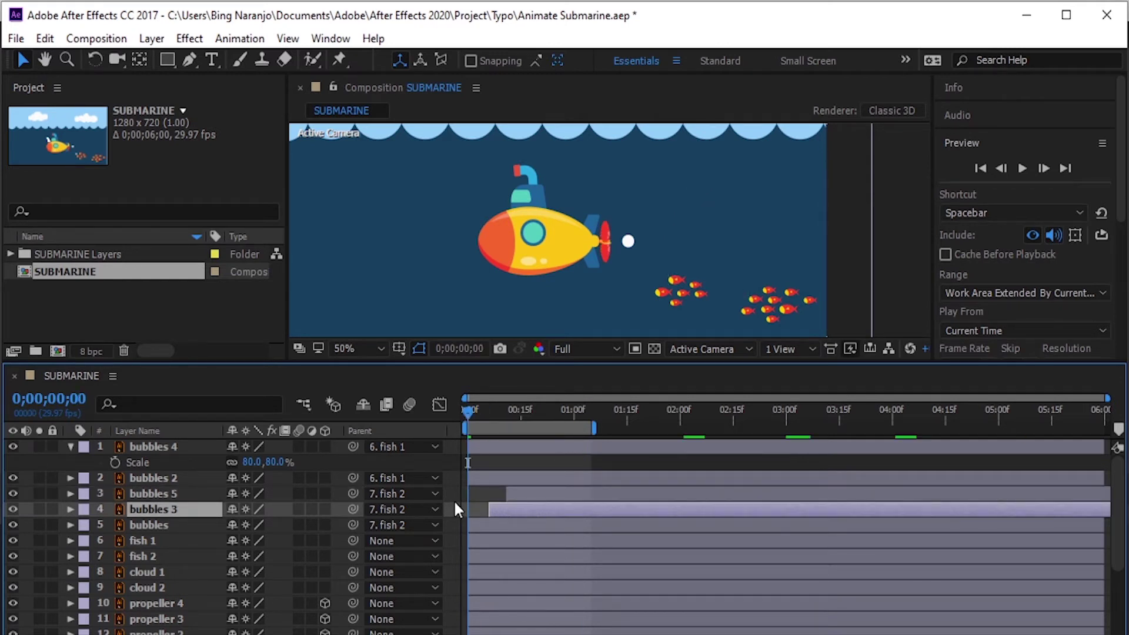
Select fish 2 and the bubble layers, then bubbles 4 alone, and preview the timing.
click(166, 556)
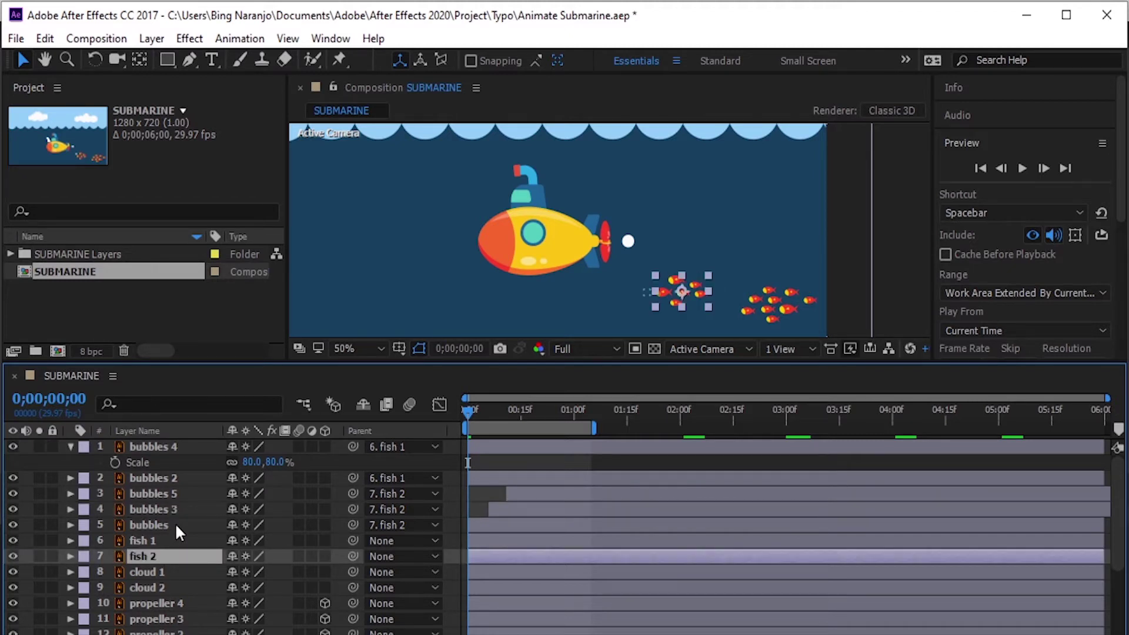
ctrl+click(177, 525)
ctrl+click(192, 509)
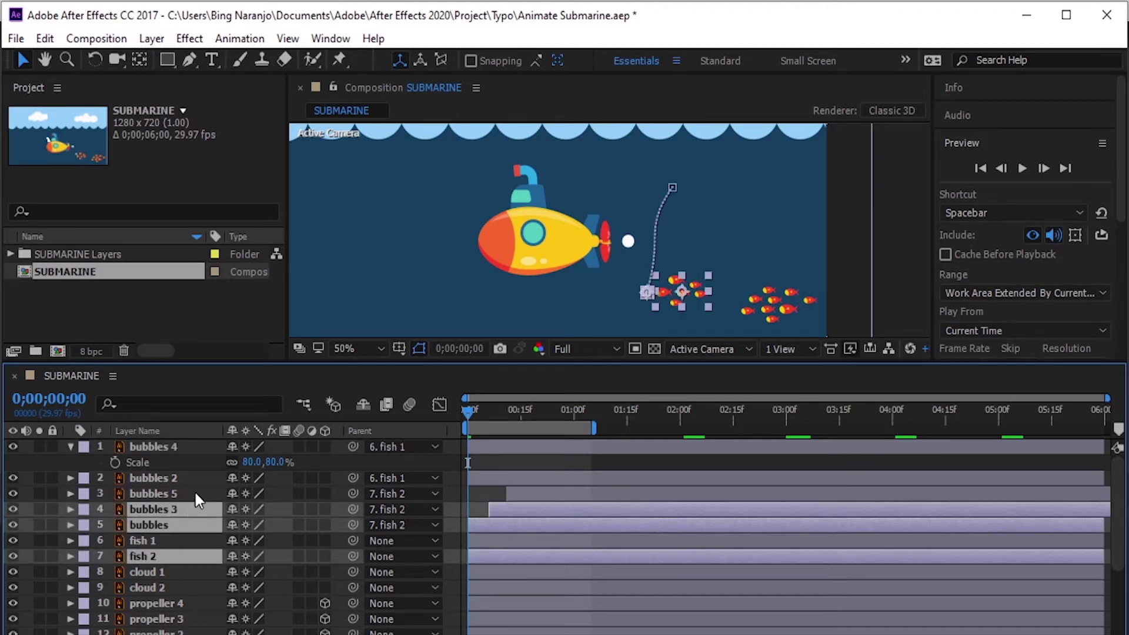
ctrl+click(197, 498)
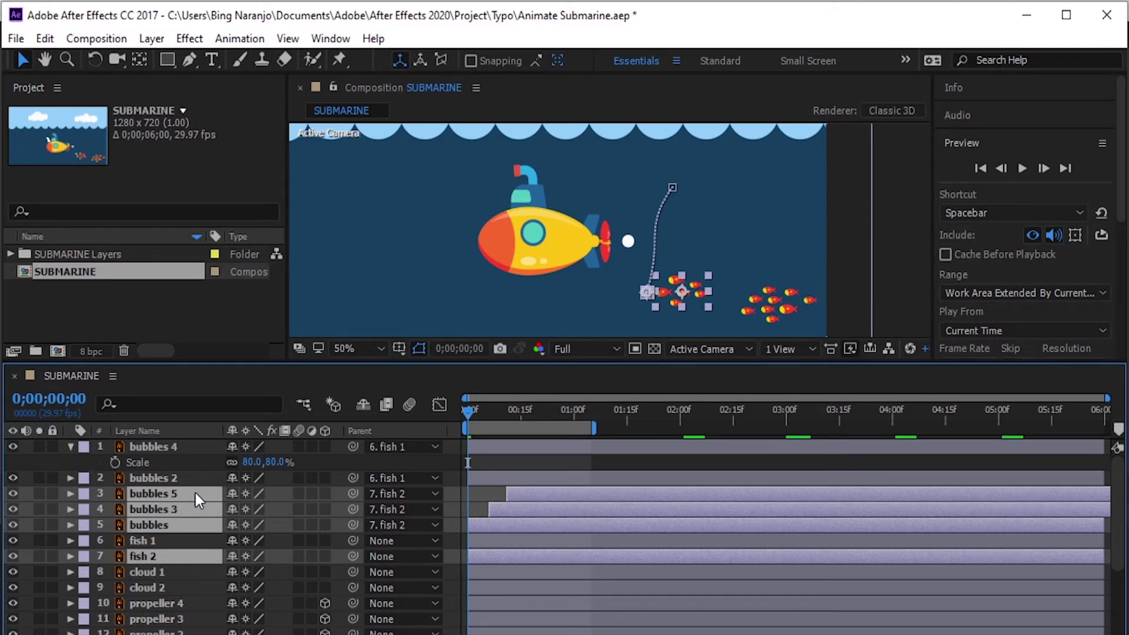
click(71, 447)
click(183, 448)
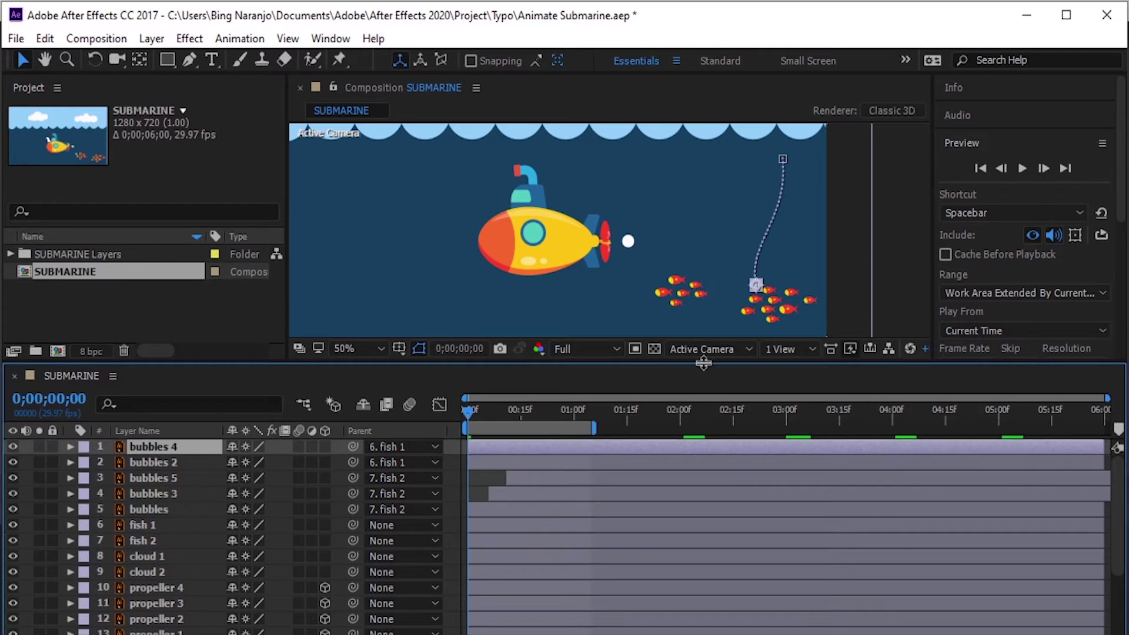
click(1026, 172)
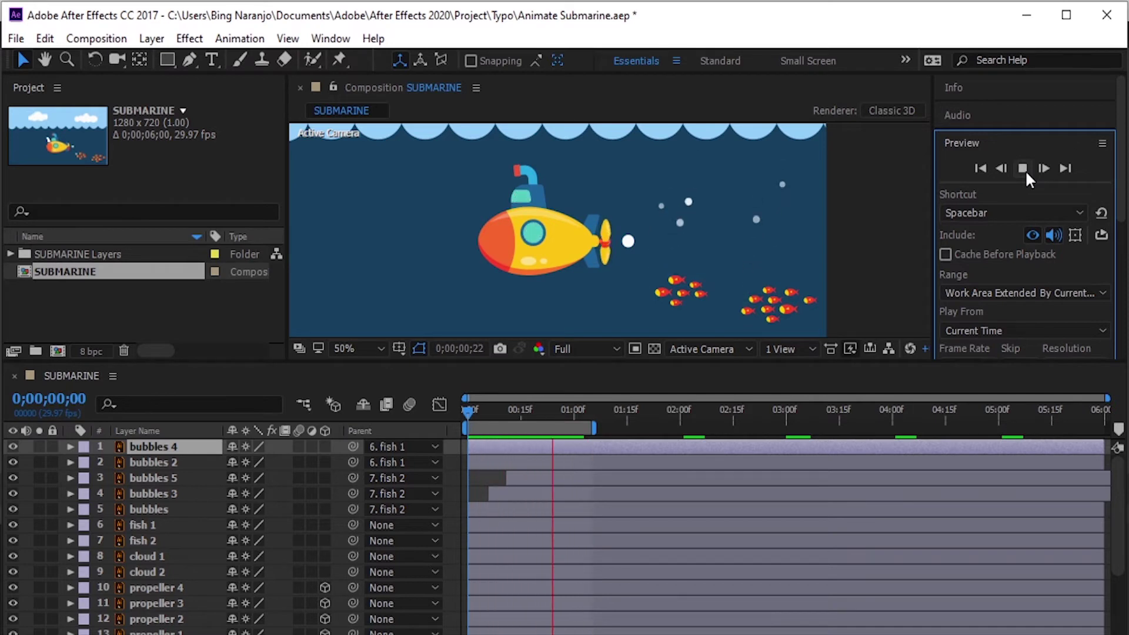
Shift bubbles 5 earlier, then delay it to about half a second, previewing each change.
click(1026, 171)
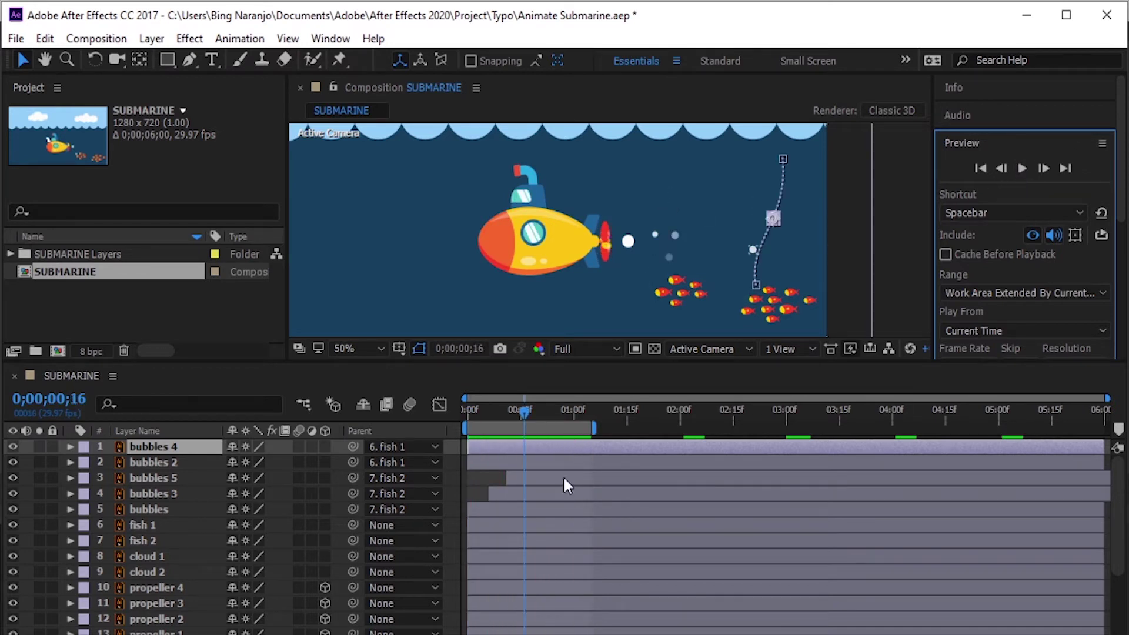
drag(537, 475, 507, 478)
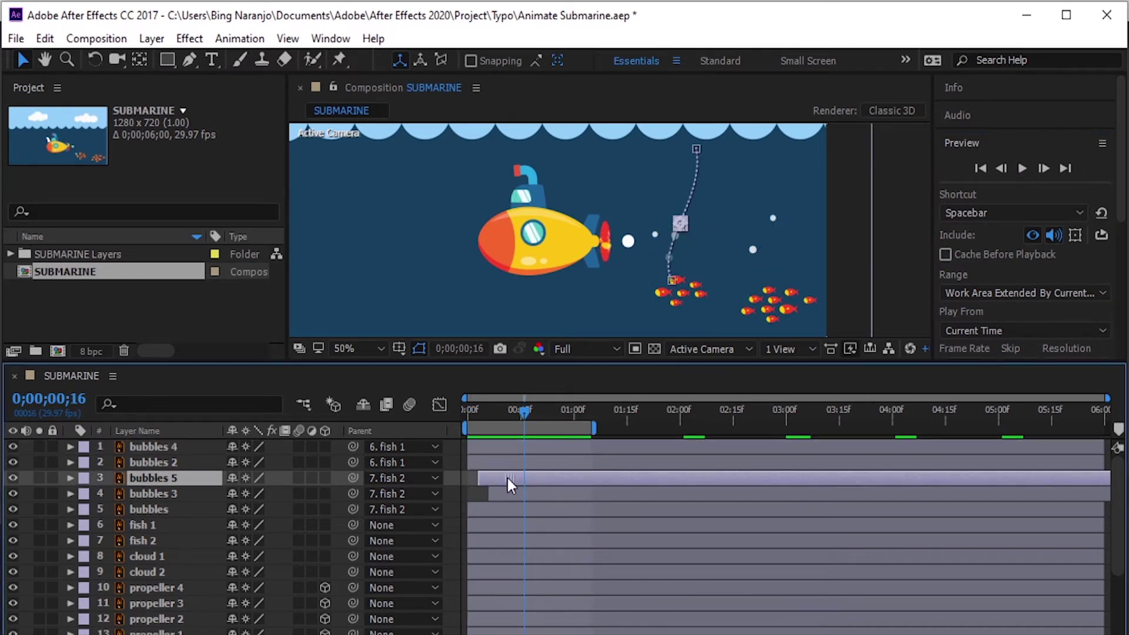
click(1022, 168)
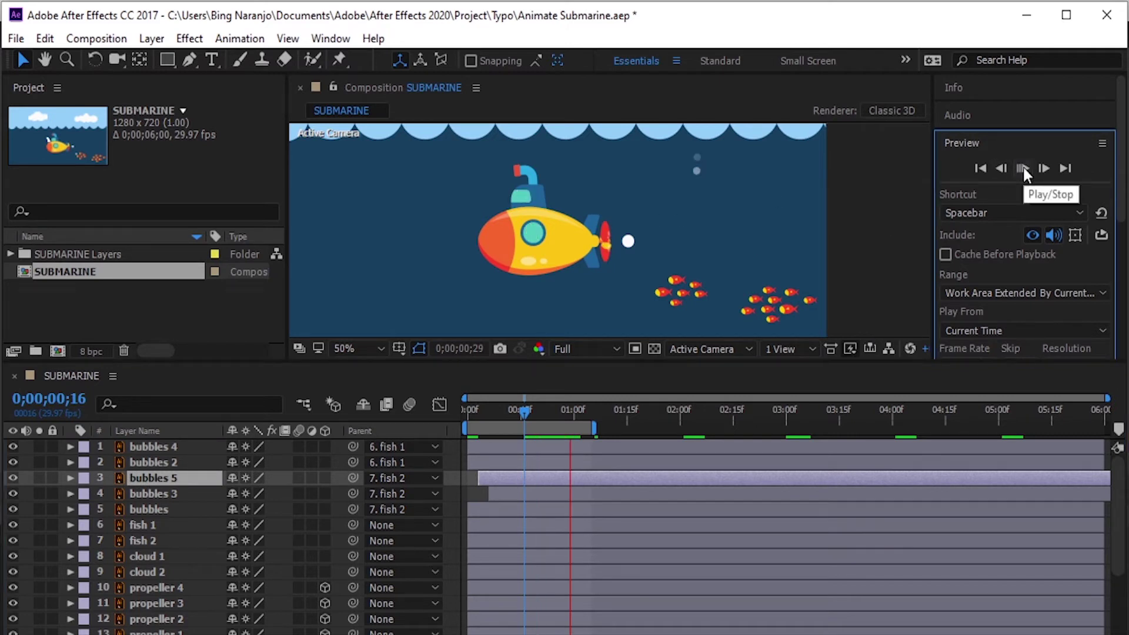
key(space)
drag(661, 478, 711, 478)
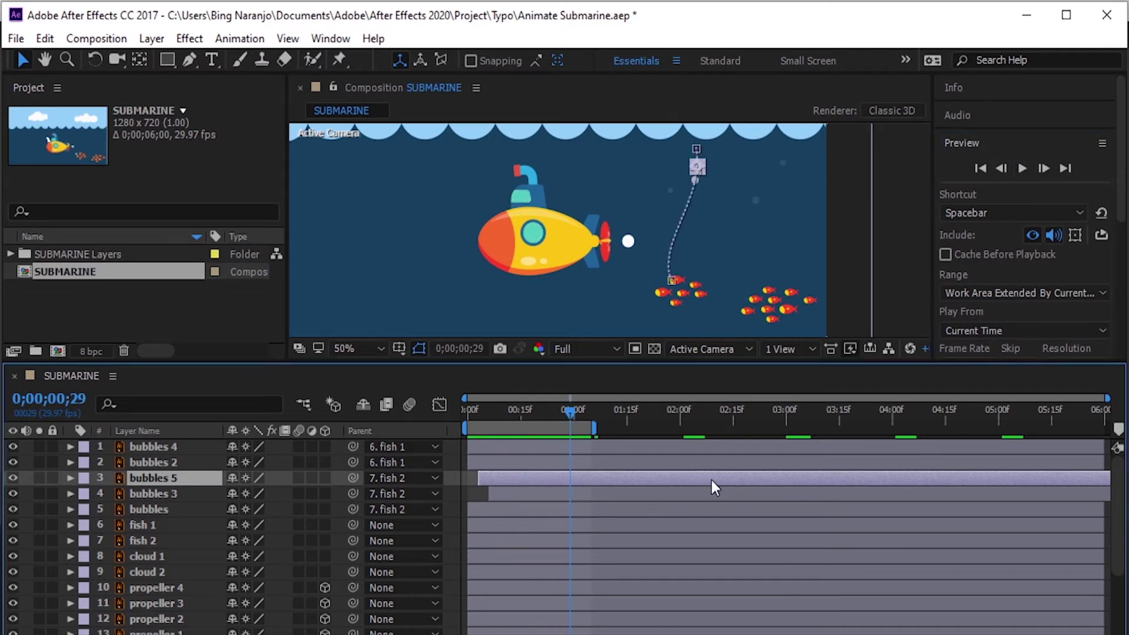
click(1022, 169)
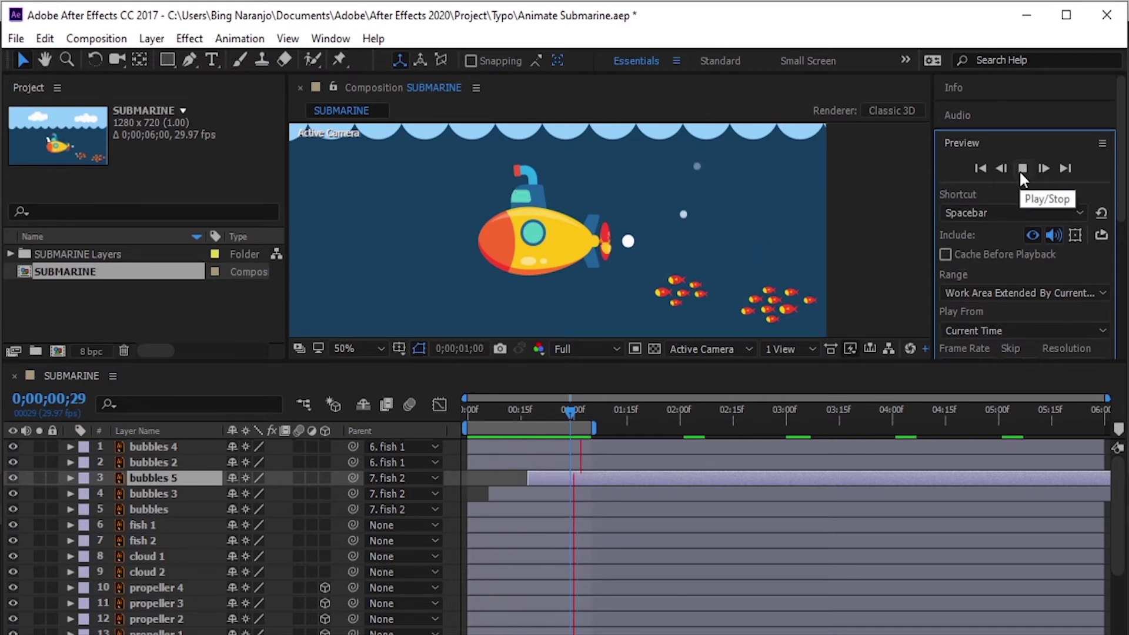
click(1022, 170)
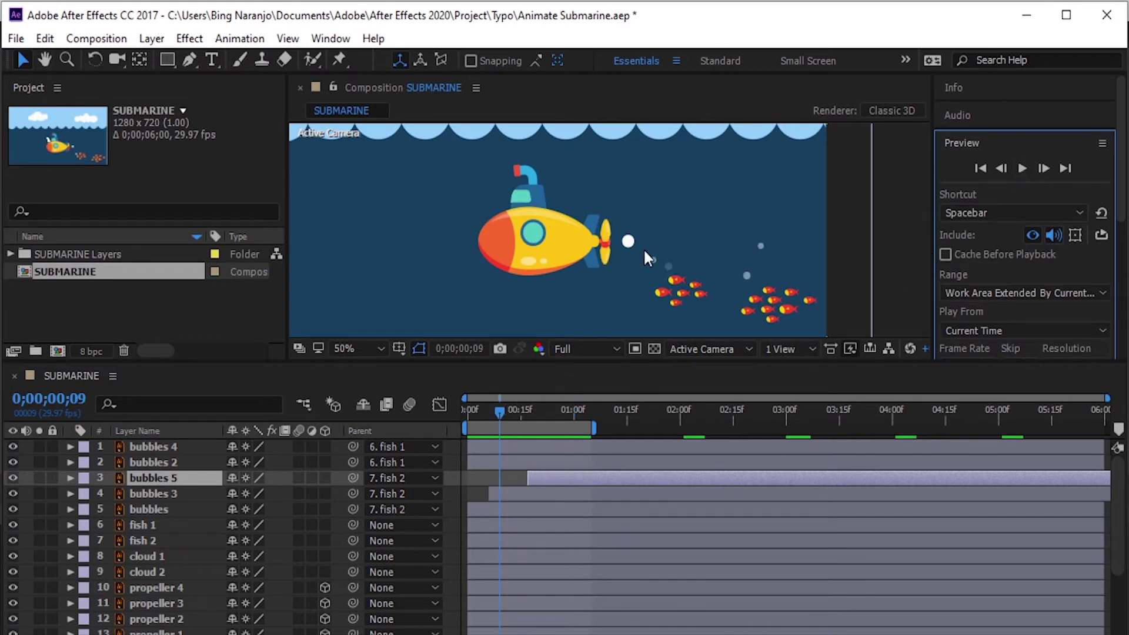
Zoom the composition view out to 25% and pan around the frame.
click(627, 255)
key(z)
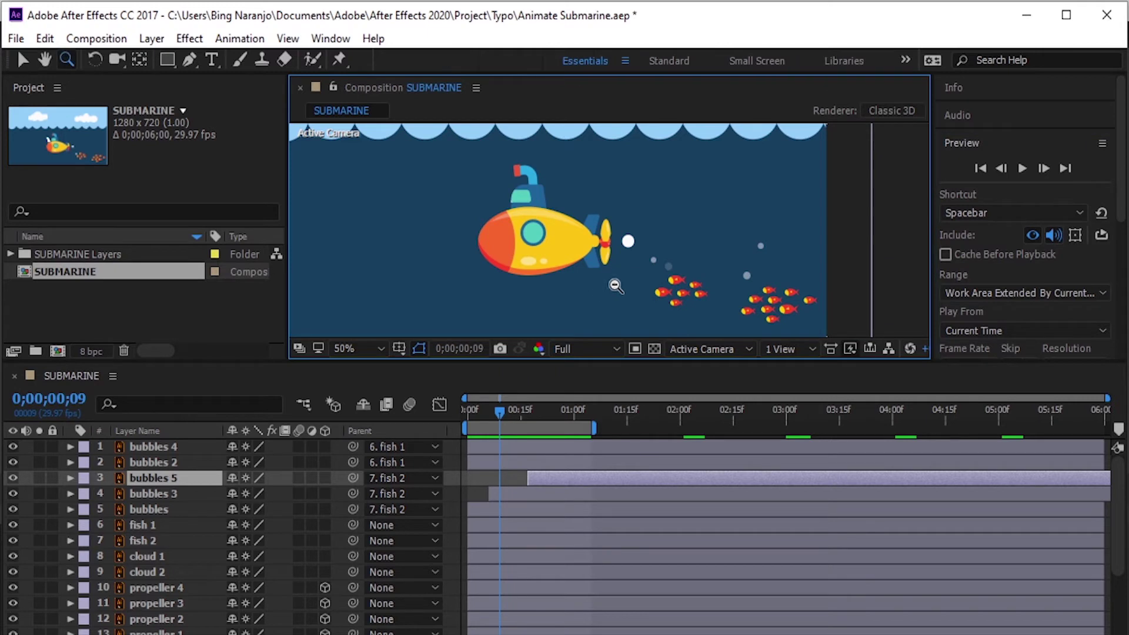
alt+click(618, 285)
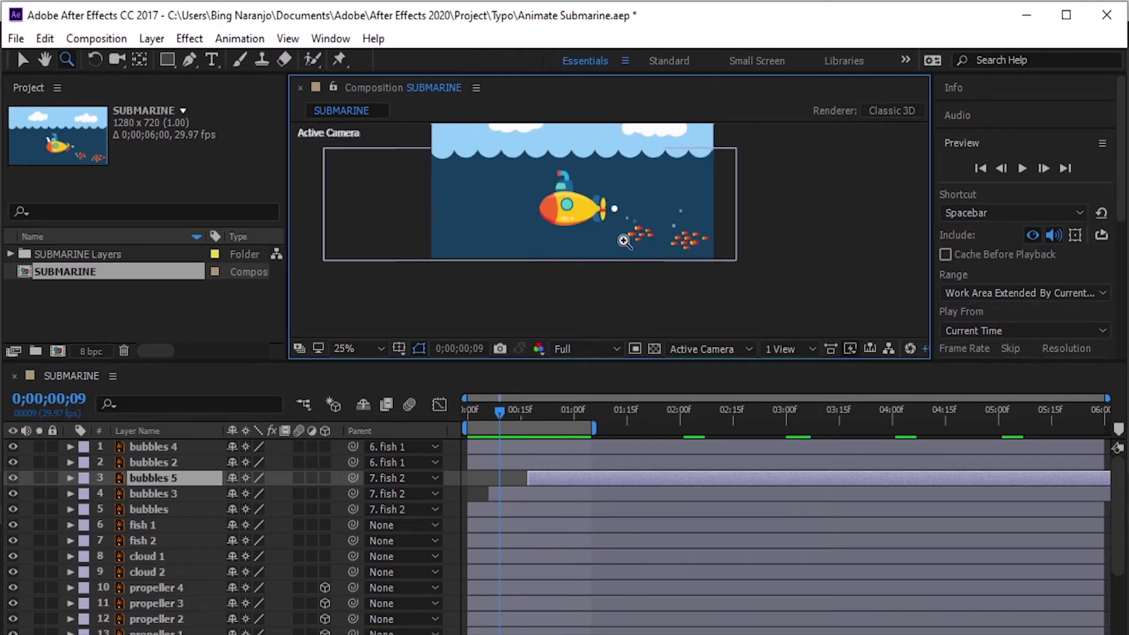
key(h)
drag(647, 199, 731, 247)
key(z)
Draw a wavy pen path from the right edge to past the left edge below the submarine.
key(g)
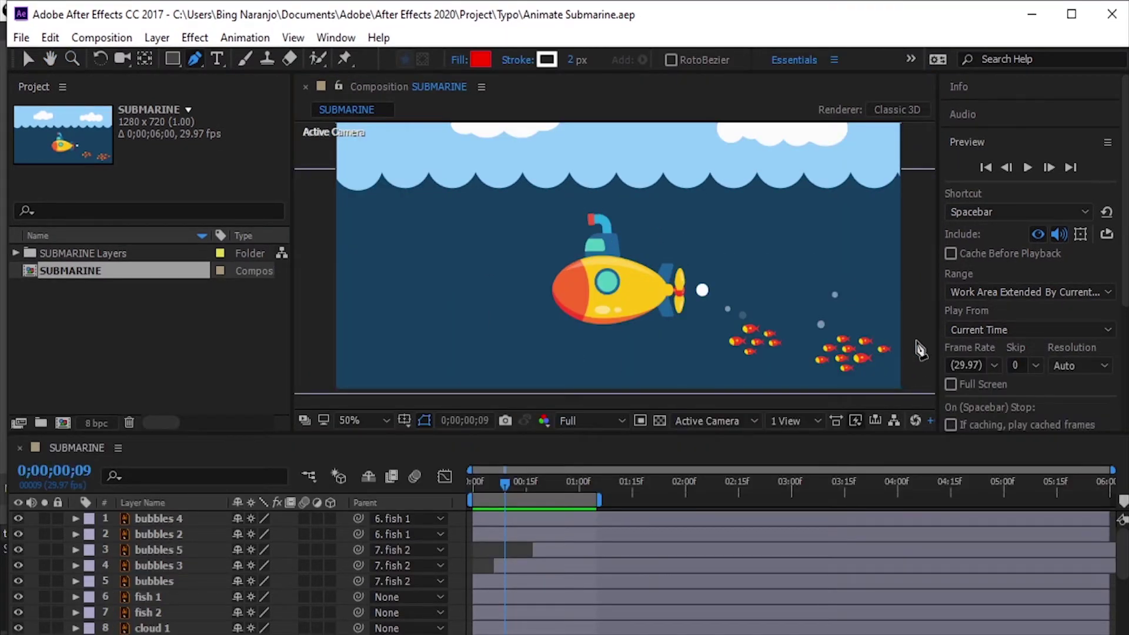
click(916, 341)
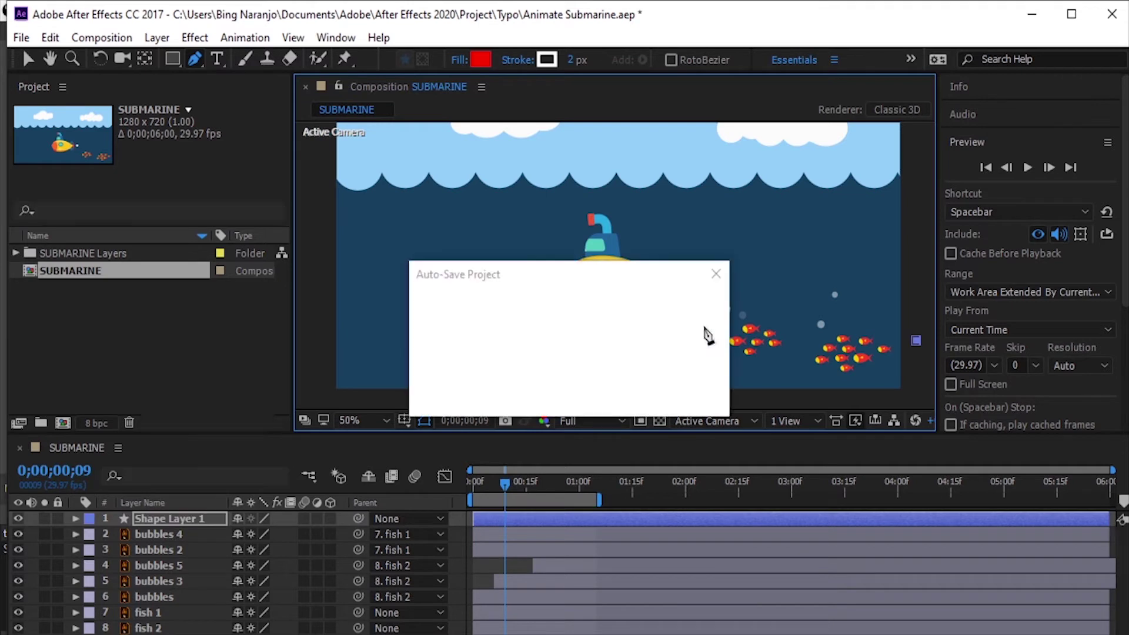
drag(712, 324, 628, 365)
drag(459, 337, 397, 334)
drag(313, 347, 258, 362)
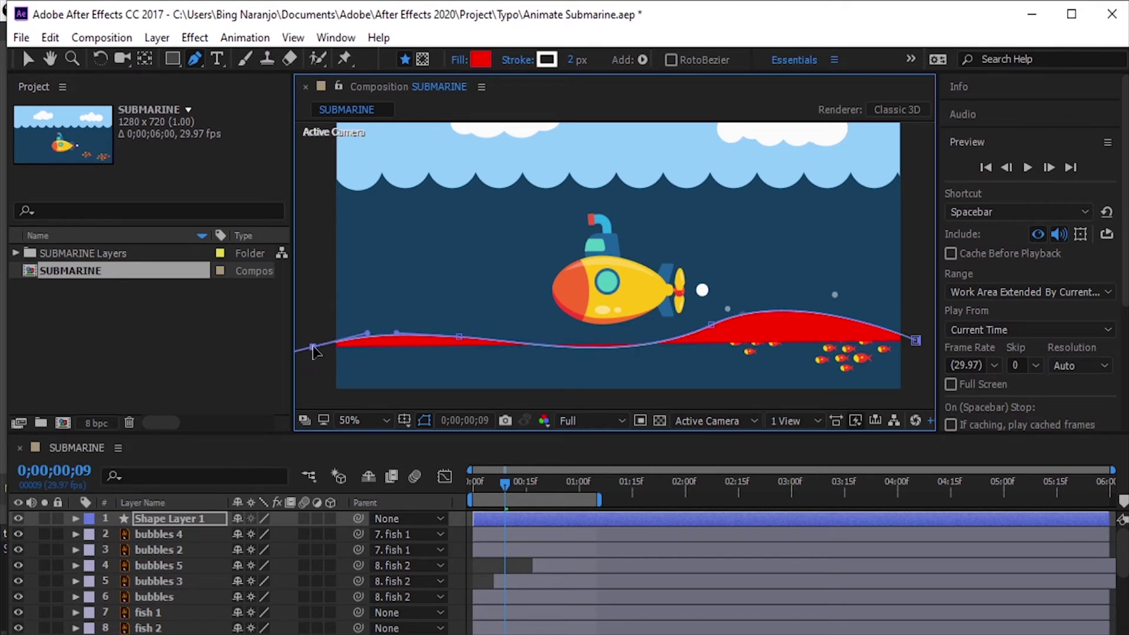
drag(314, 349, 276, 365)
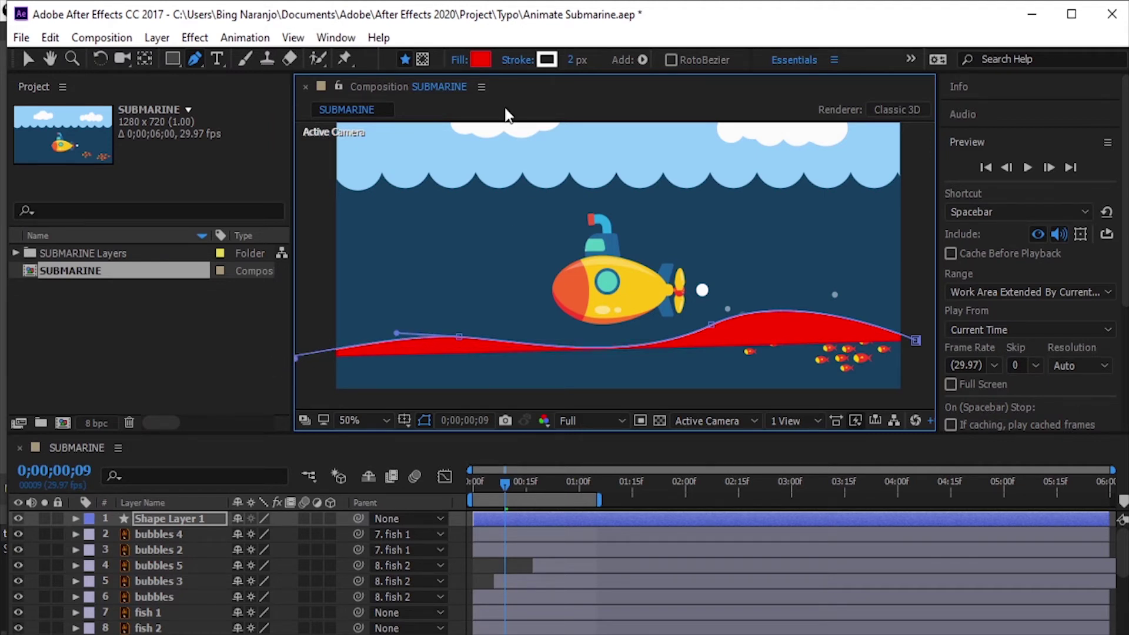
click(459, 59)
Set the shape's fill to None and expand Shape Layer 1 down to Path 1's Path property.
click(497, 309)
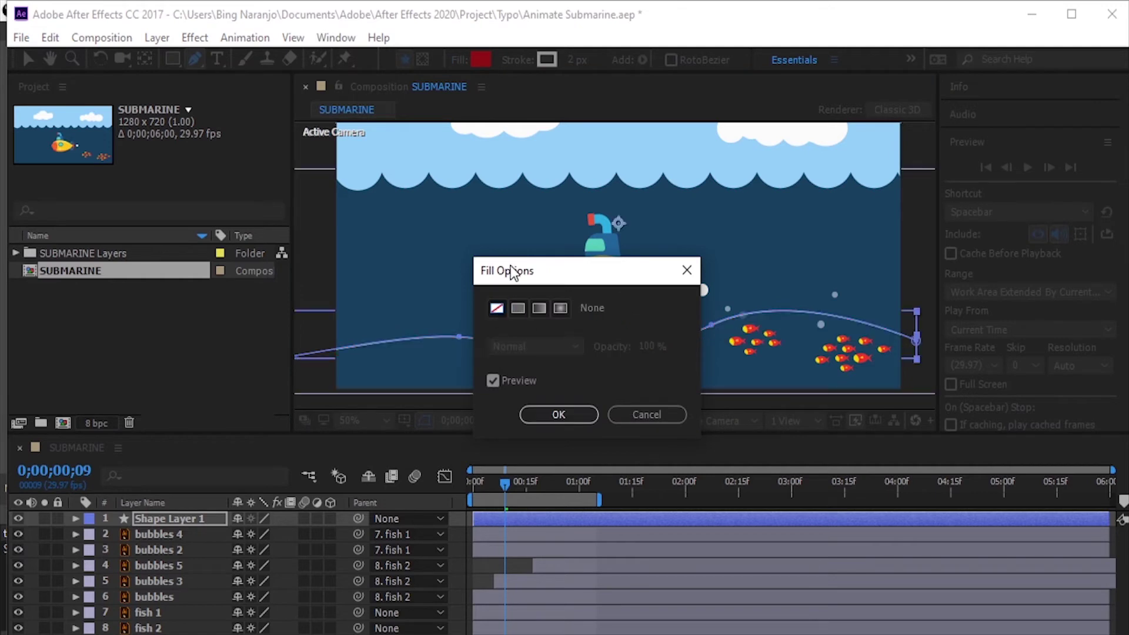
click(590, 415)
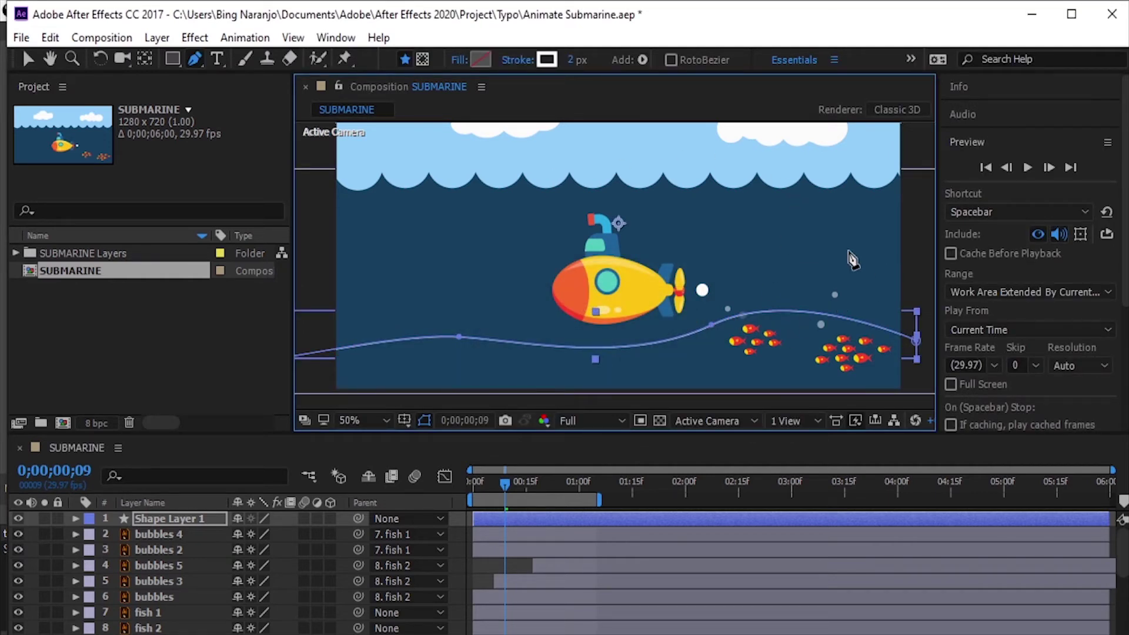
click(76, 520)
click(91, 535)
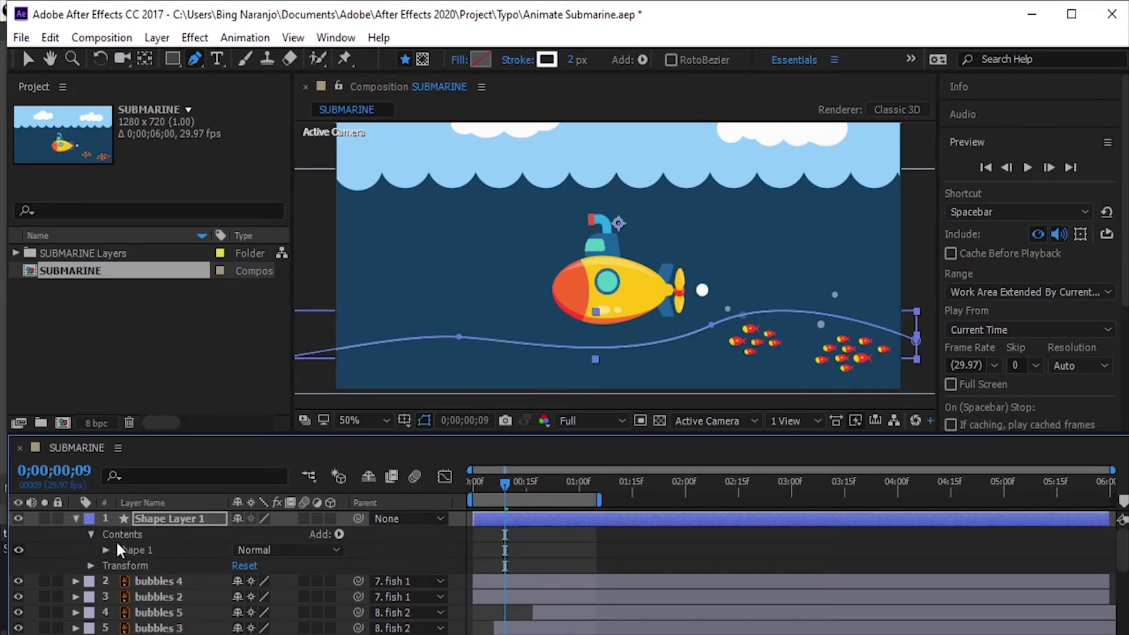
click(107, 551)
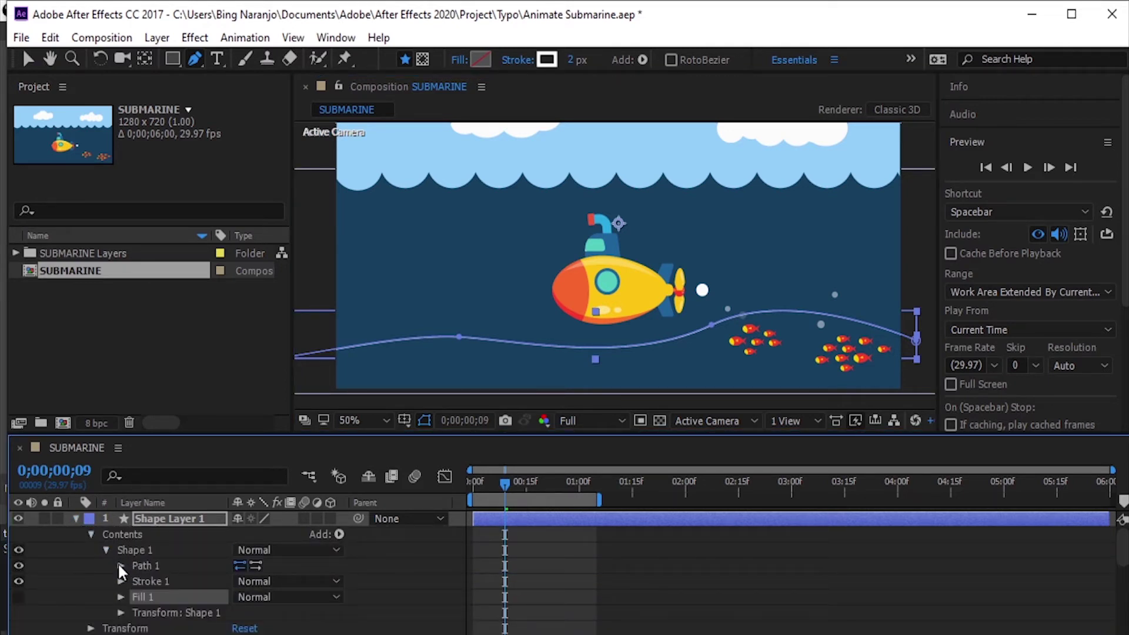
click(121, 566)
click(169, 581)
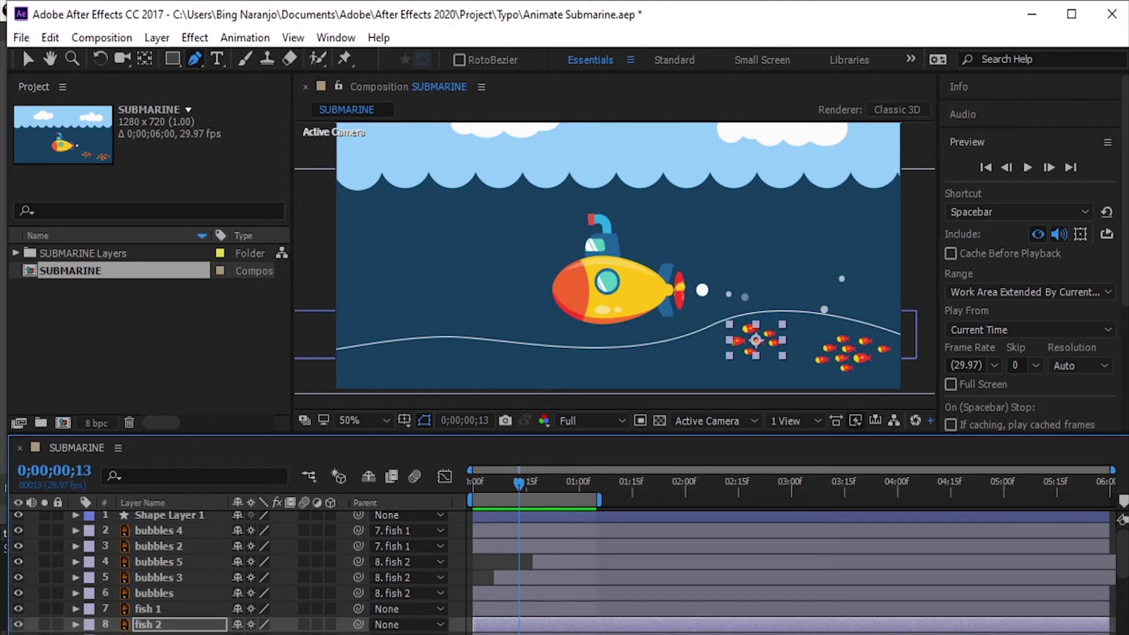
click(77, 516)
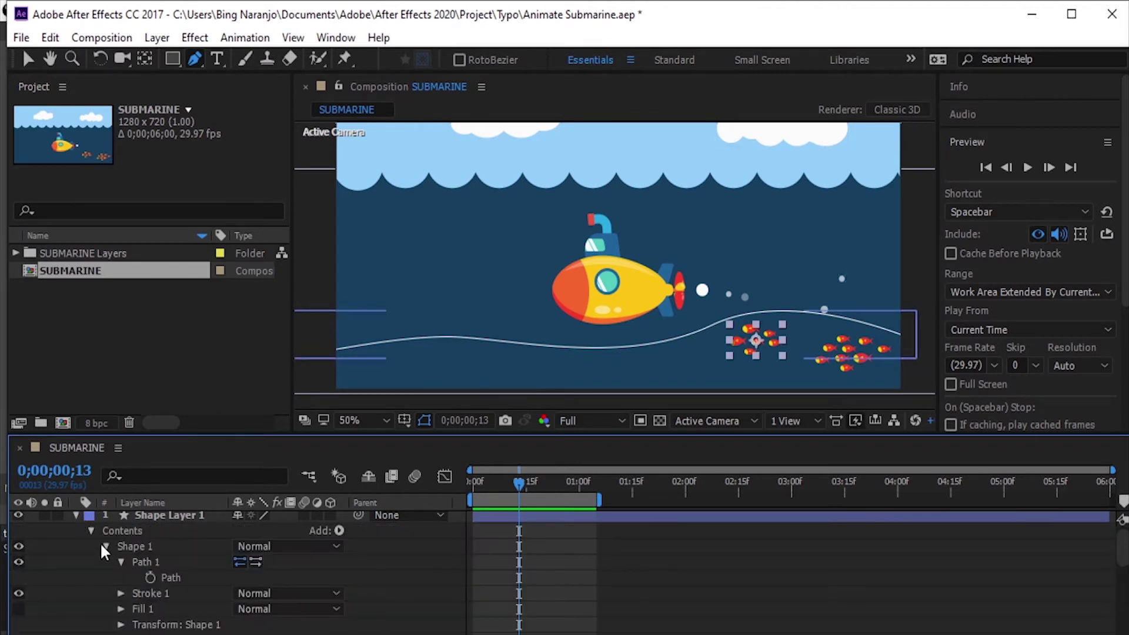
Copy the curve's Path and paste it into fish 2's Position as a motion path.
click(171, 579)
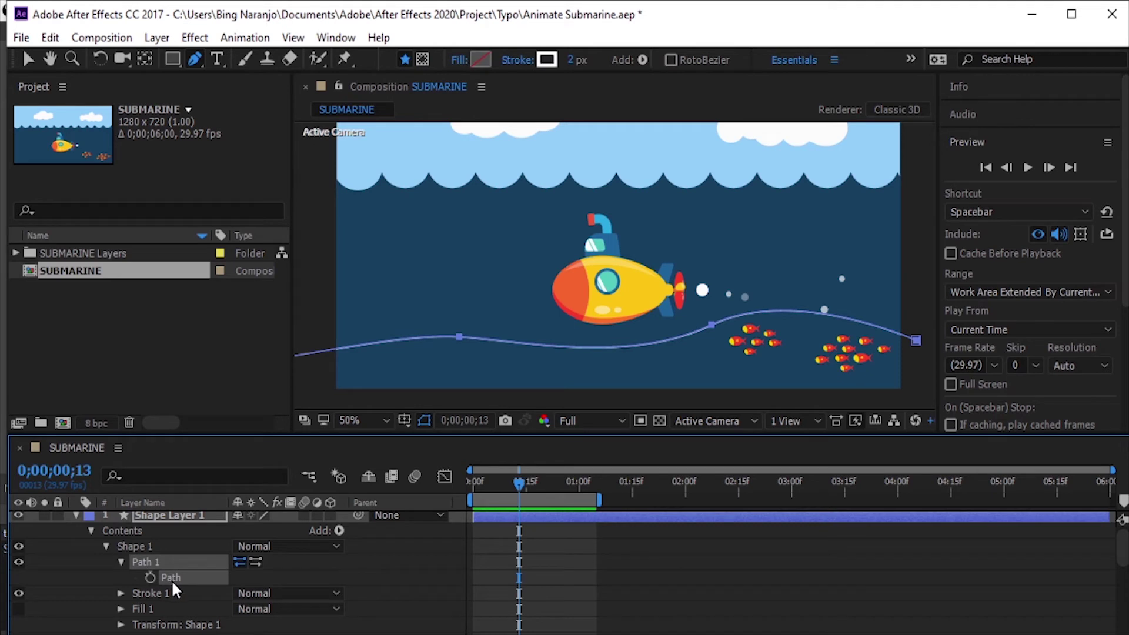
drag(1123, 553, 1122, 606)
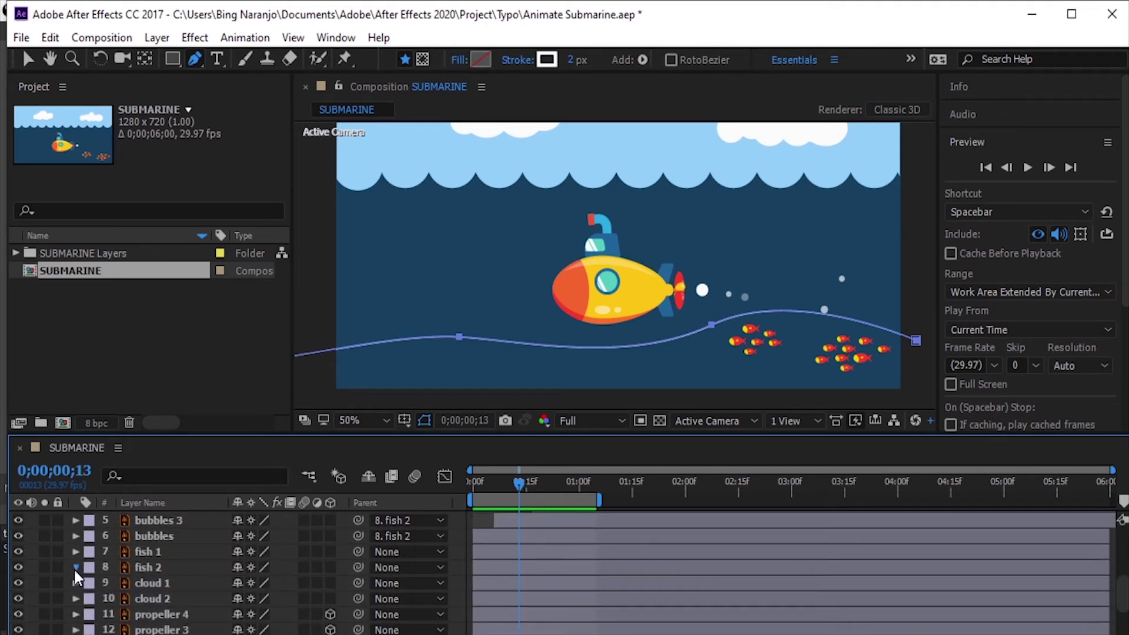
click(76, 568)
click(147, 605)
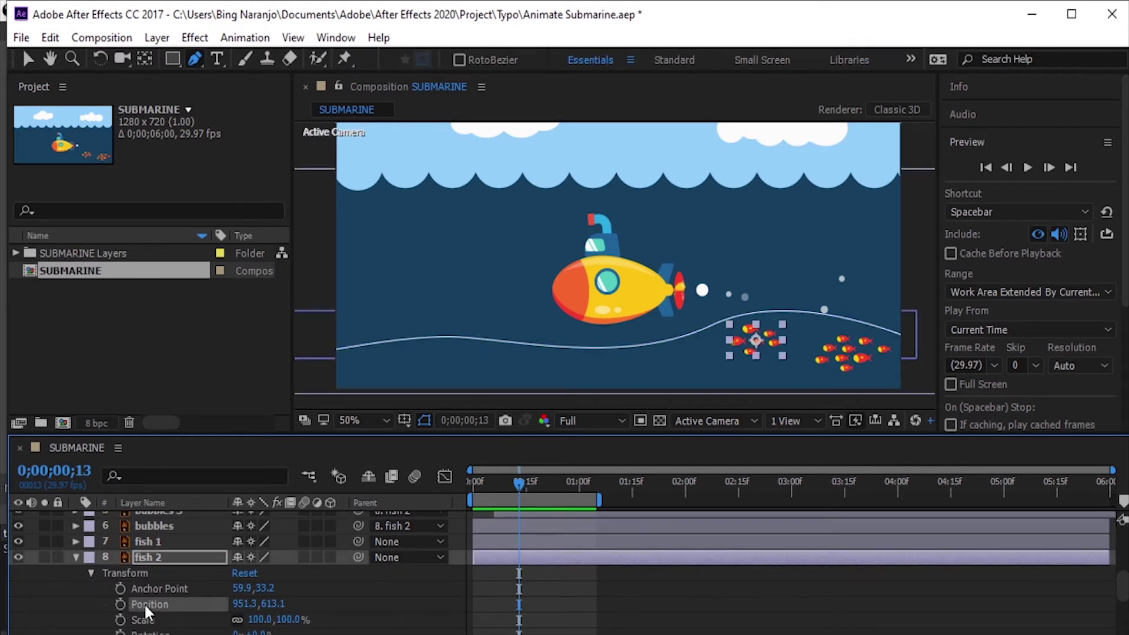
key(ctrl+v)
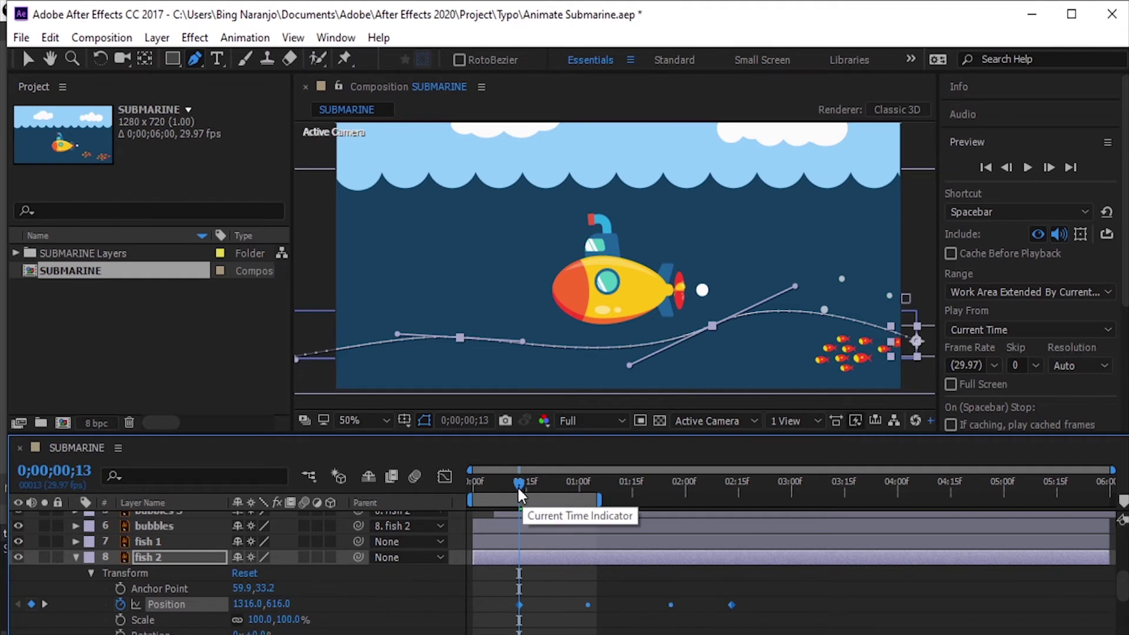
Stretch fish 2's keyframes from zero to the composition end and extend the work area.
key(Home)
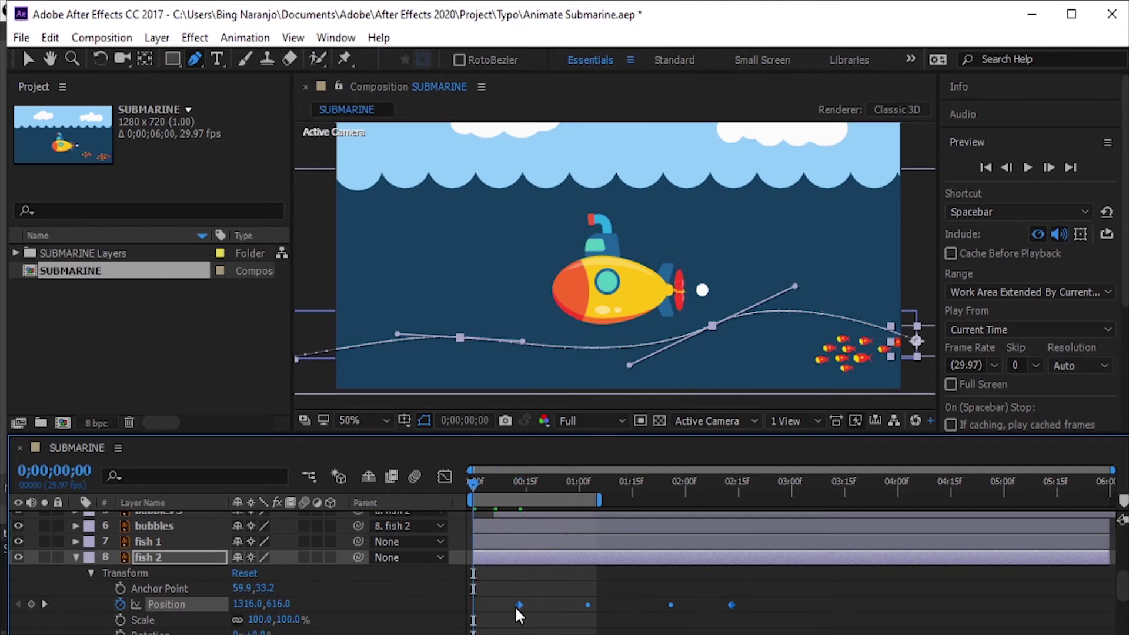
drag(519, 605, 477, 605)
drag(690, 608, 1103, 628)
drag(601, 500, 1107, 498)
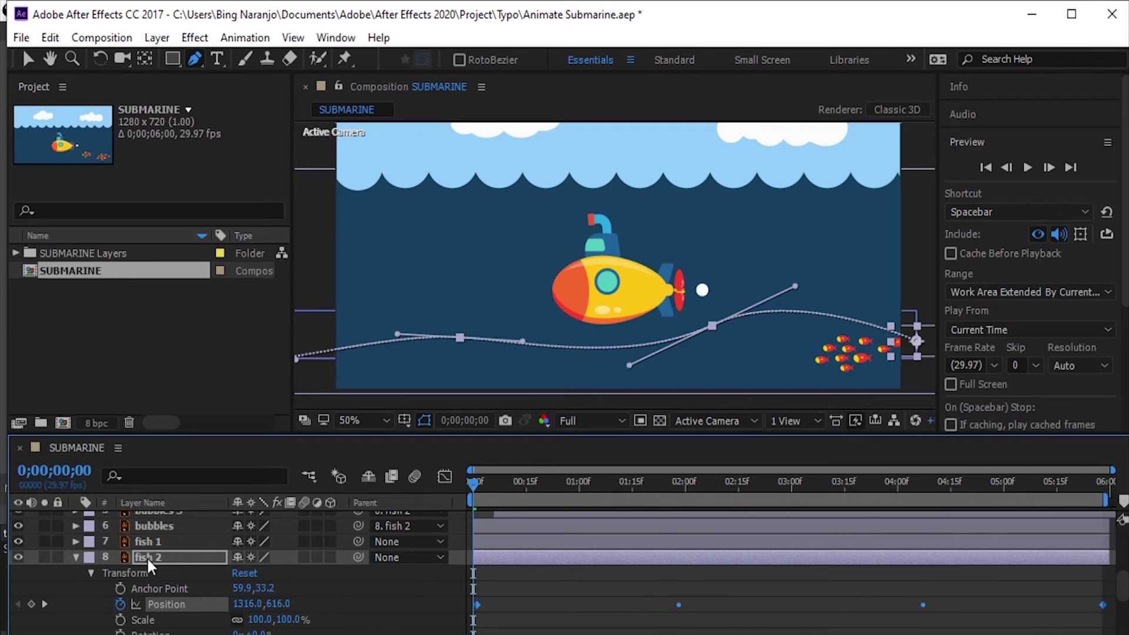
Delete the guide Shape Layer 1 and preview the fish 2 swim.
click(75, 558)
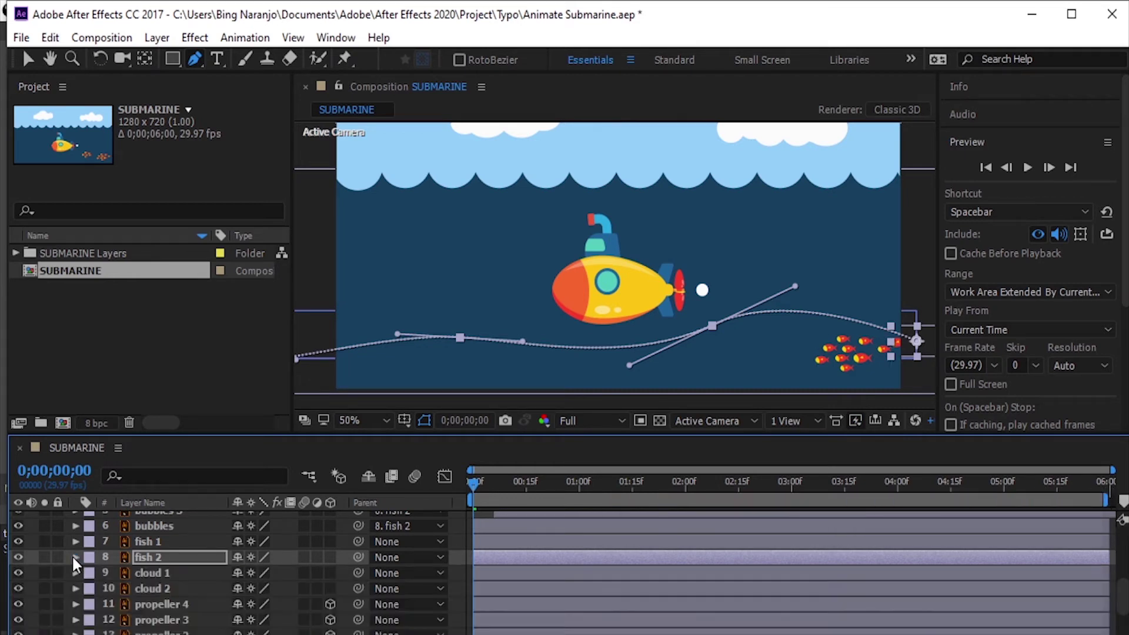
drag(1123, 594, 1122, 544)
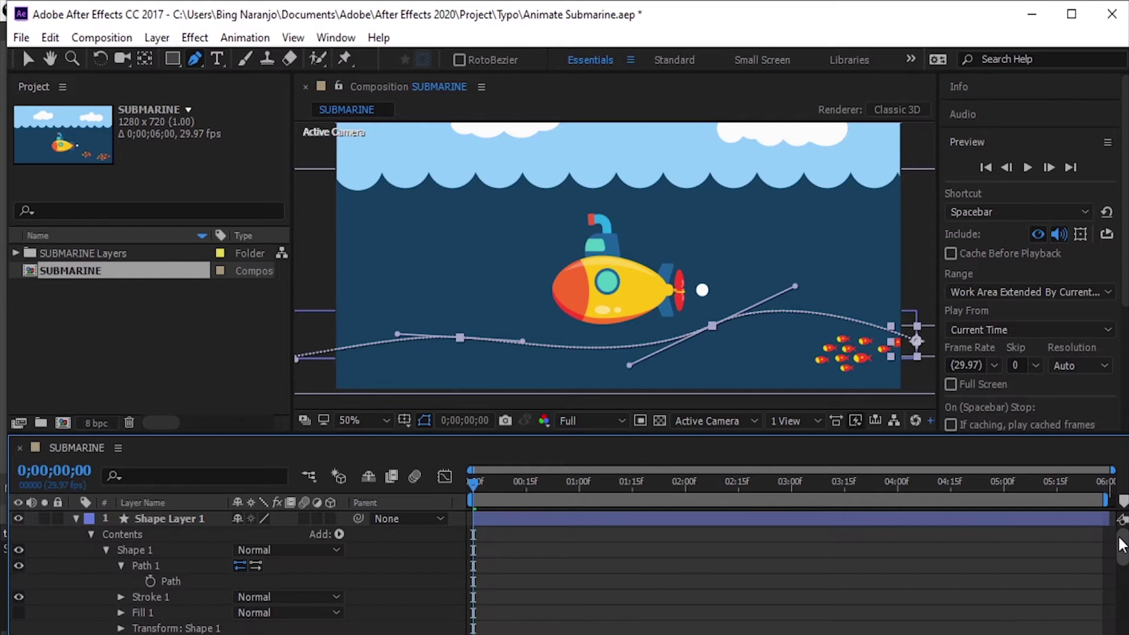
click(179, 519)
key(Delete)
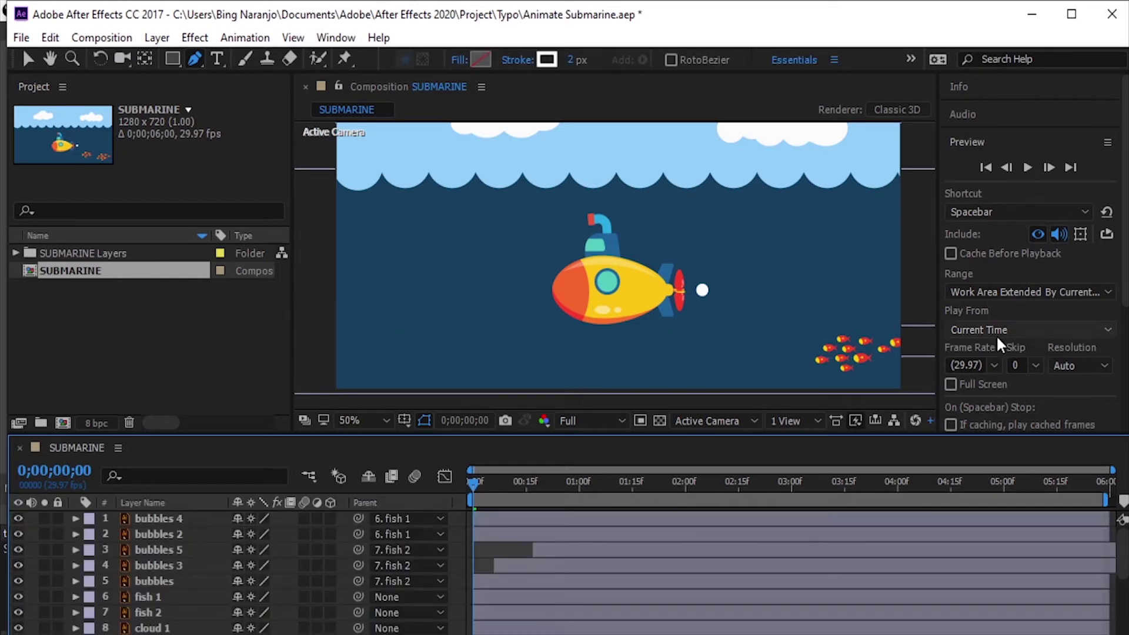
click(1033, 176)
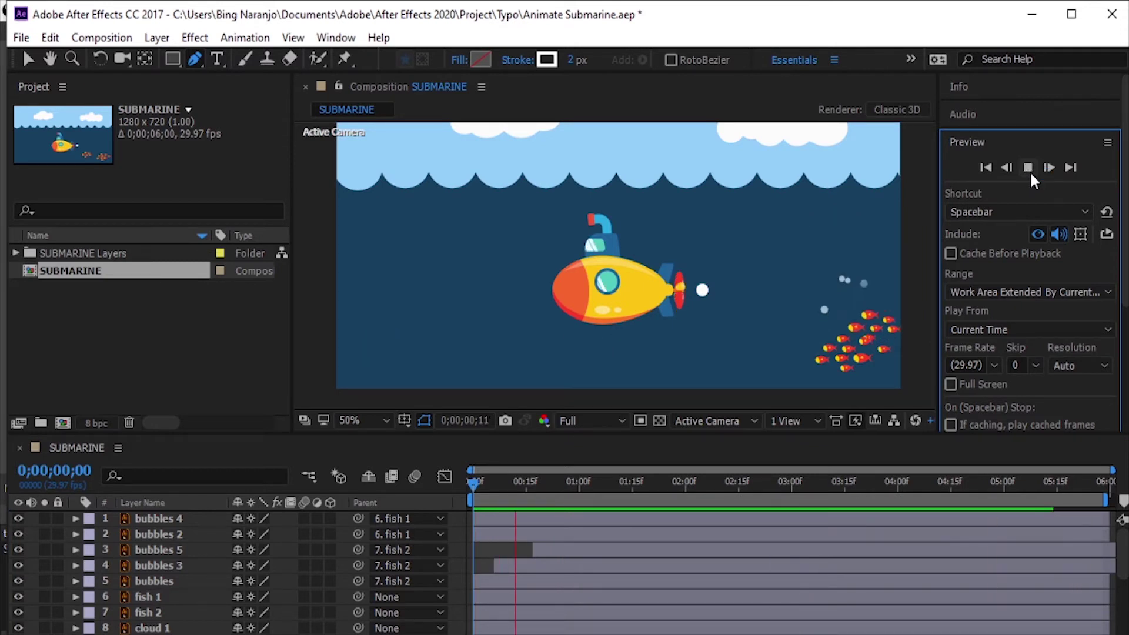
click(1031, 175)
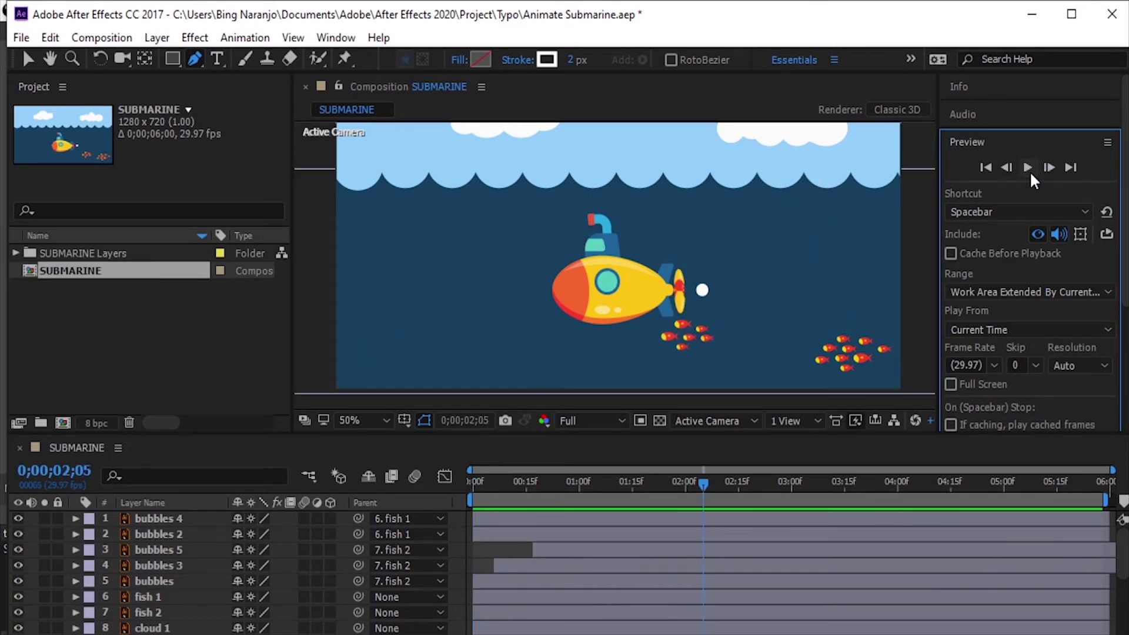
click(75, 581)
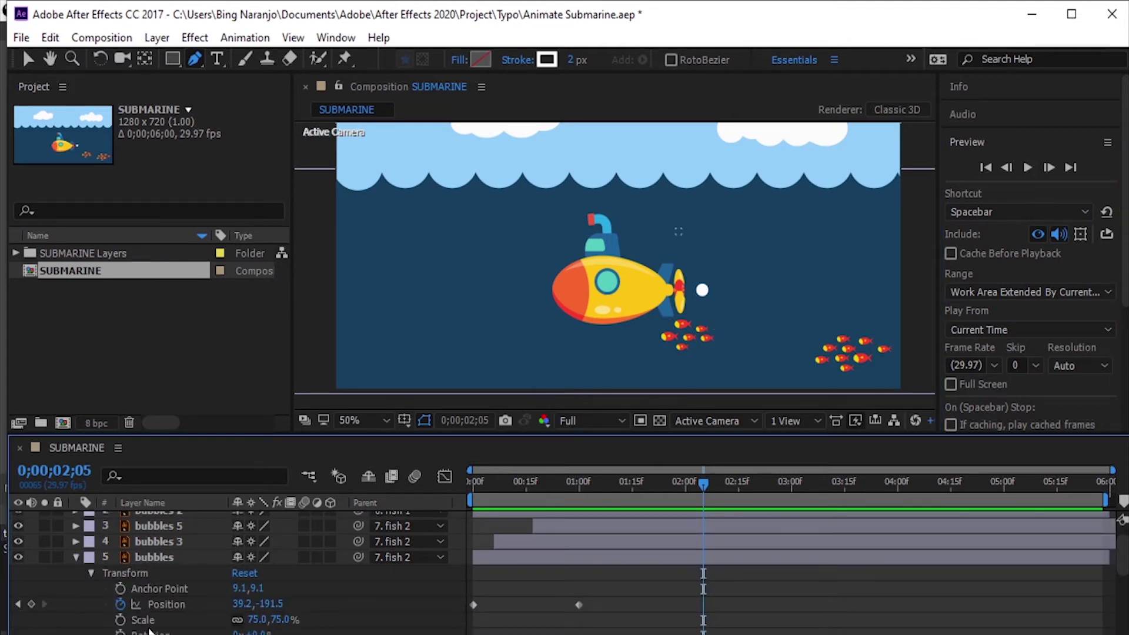
Copy the loopOut("cycle") expression text from the bubbles layer.
click(154, 557)
scroll(154, 557, down, 1)
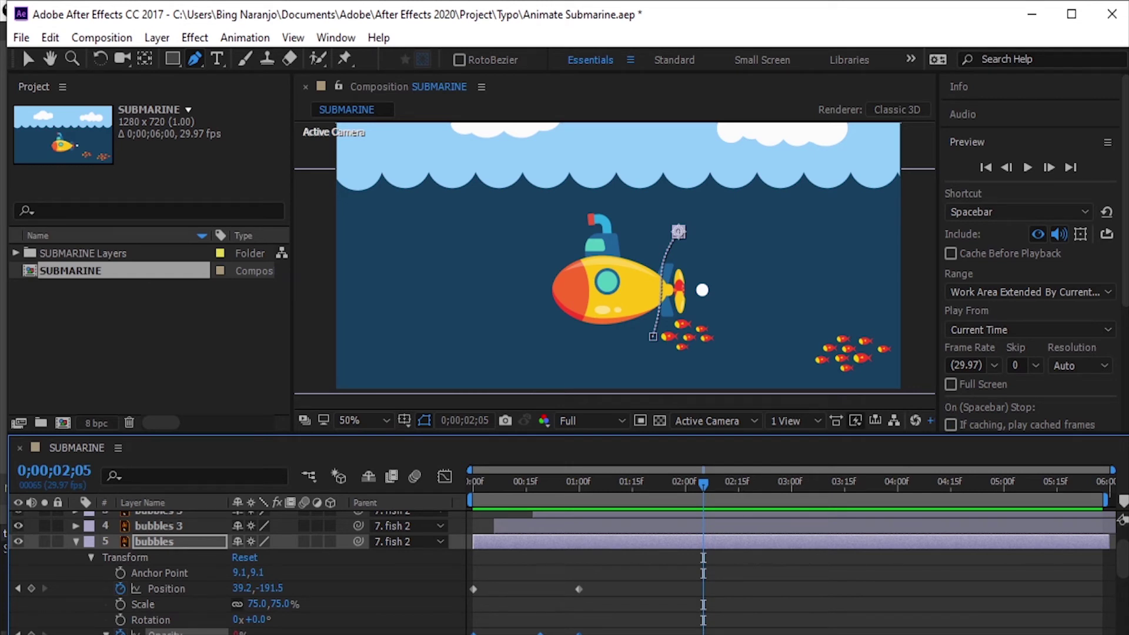
right_click(177, 541)
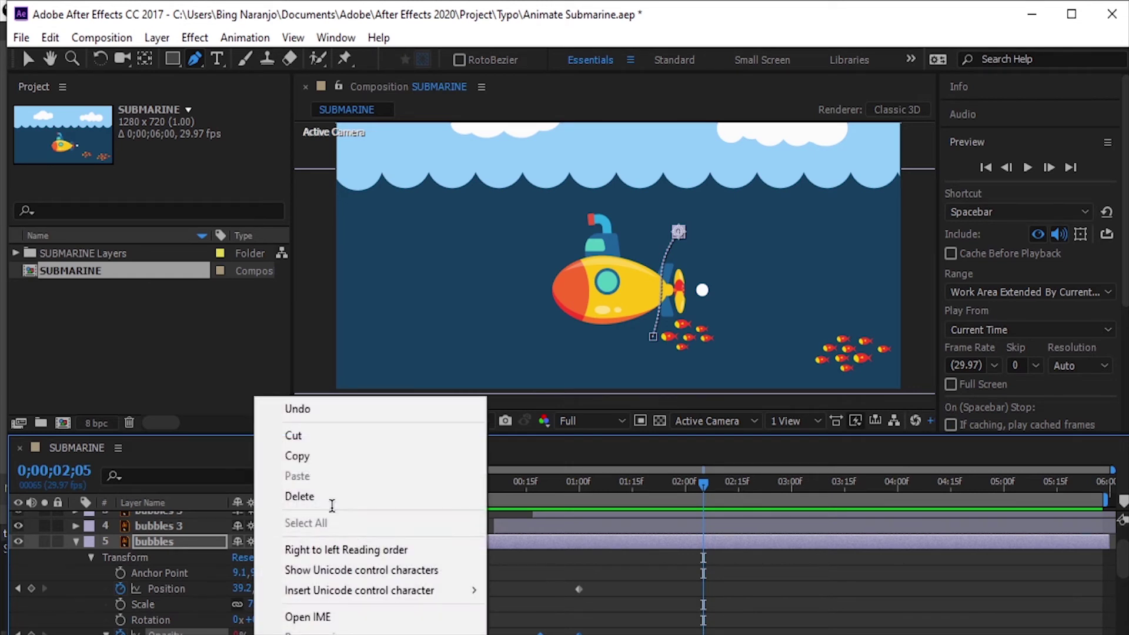
click(320, 458)
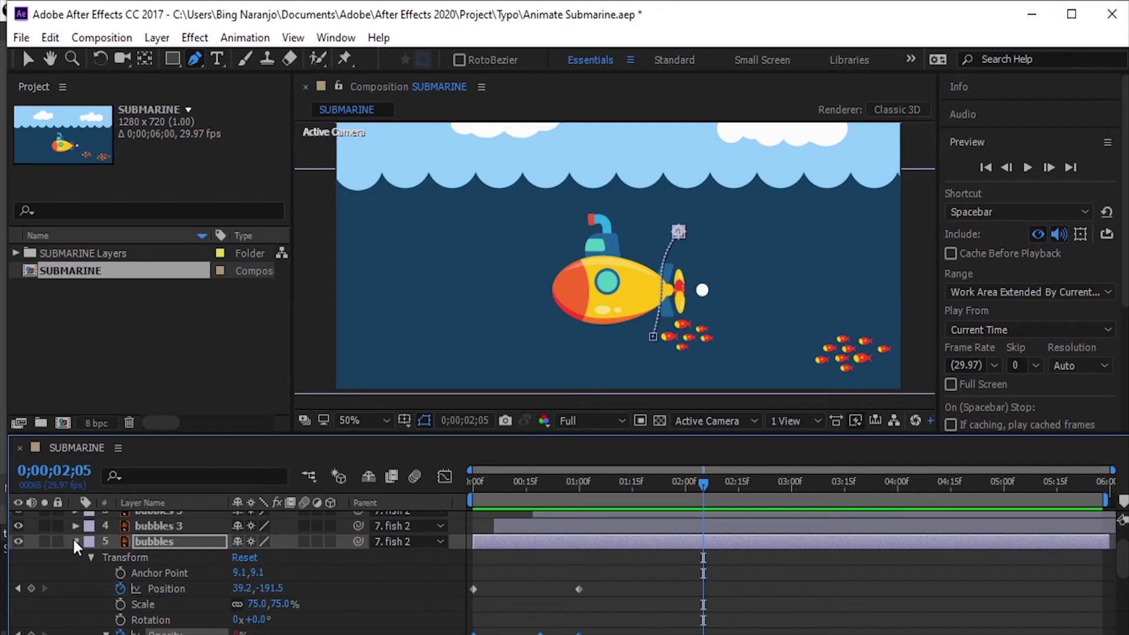
alt+click(120, 589)
click(76, 541)
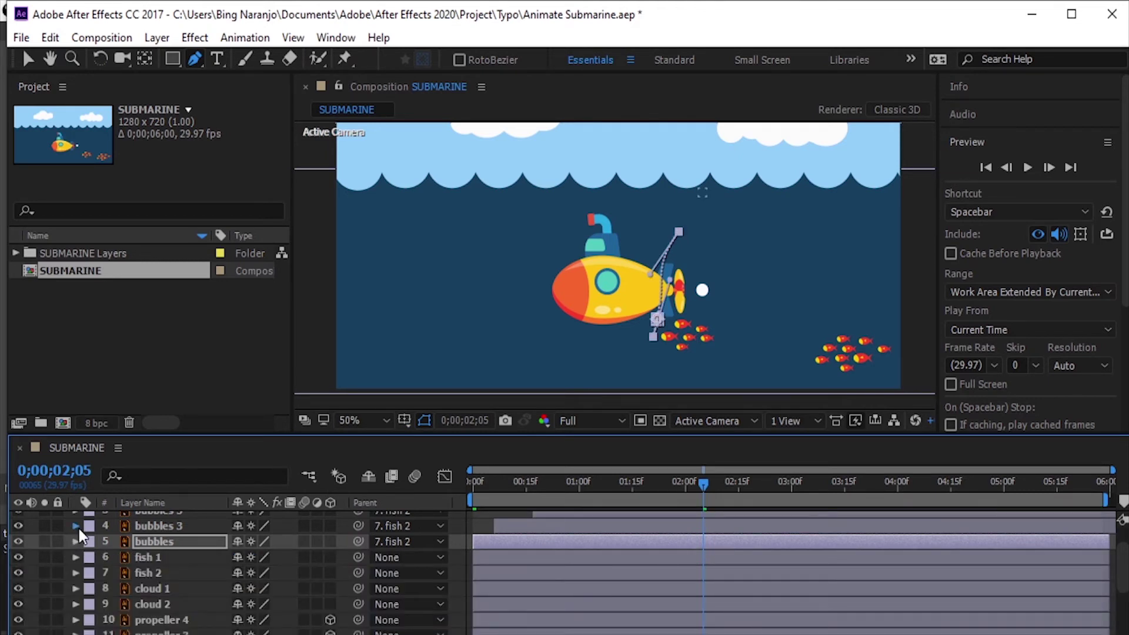
Paste loopOut("cycle") as an expression on bubbles 3's Position and commit it.
click(76, 526)
alt+click(121, 573)
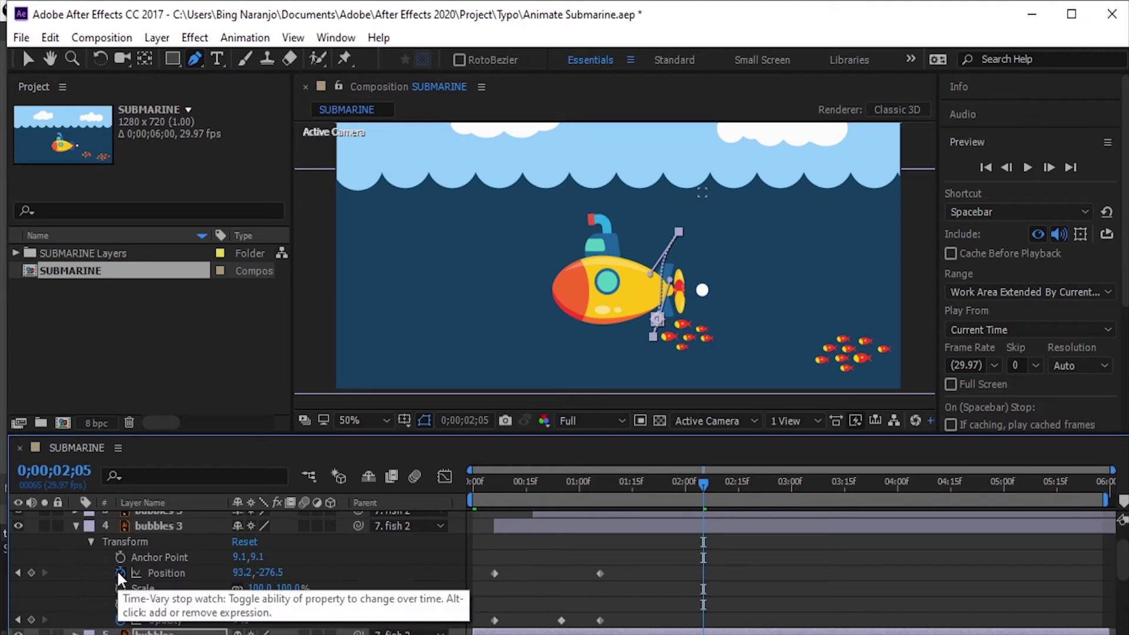
alt+click(121, 573)
right_click(539, 586)
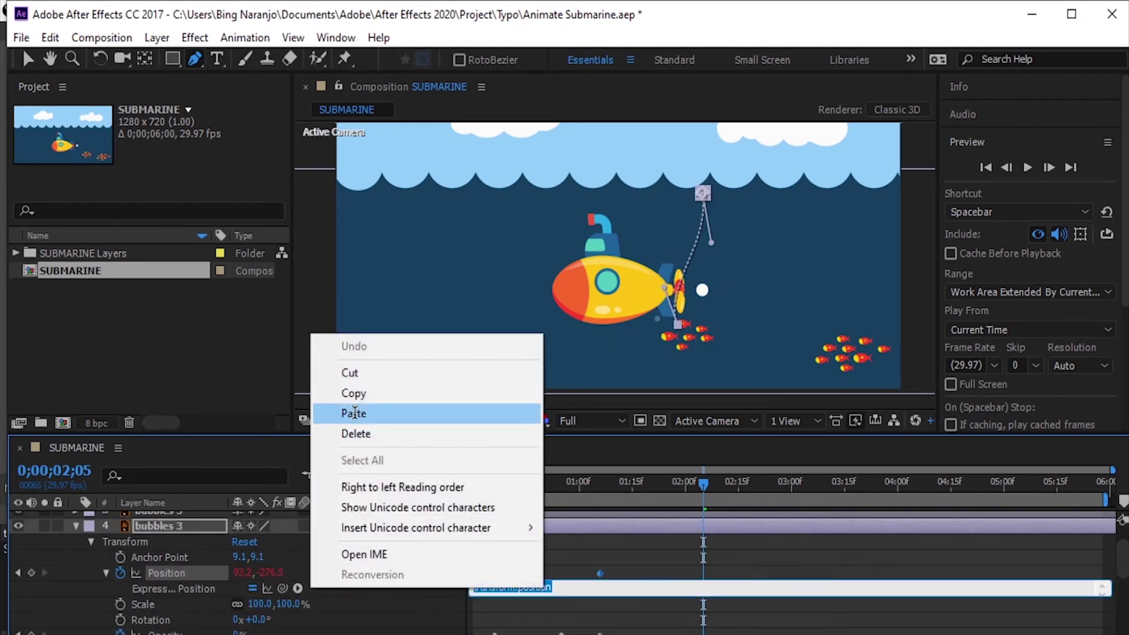
click(355, 413)
key(KP_Enter)
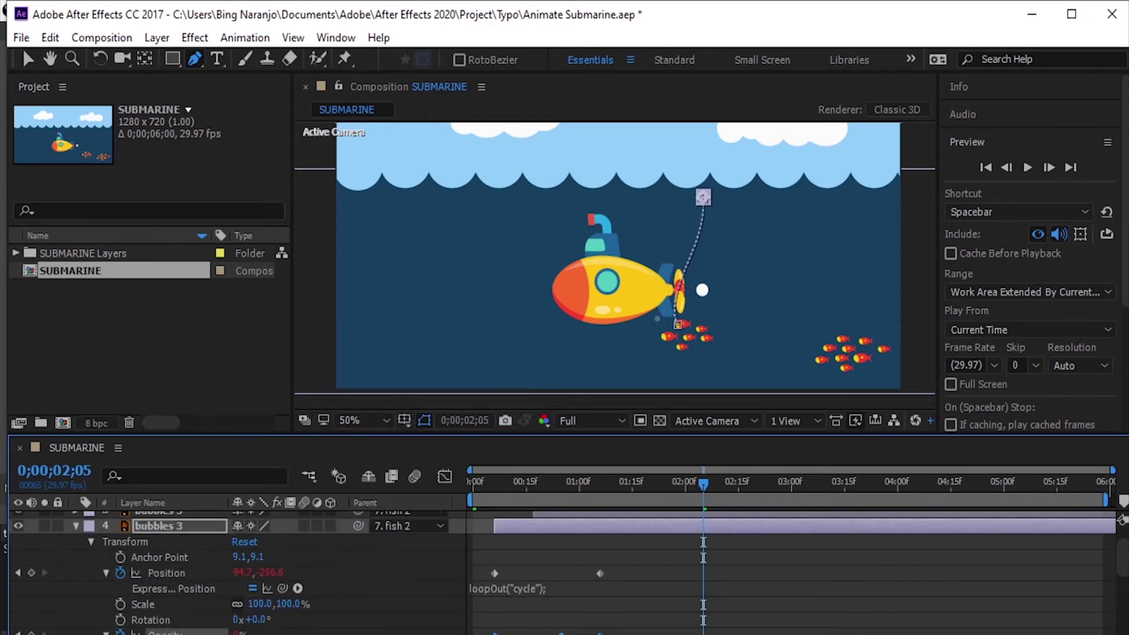
right_click(532, 589)
click(111, 504)
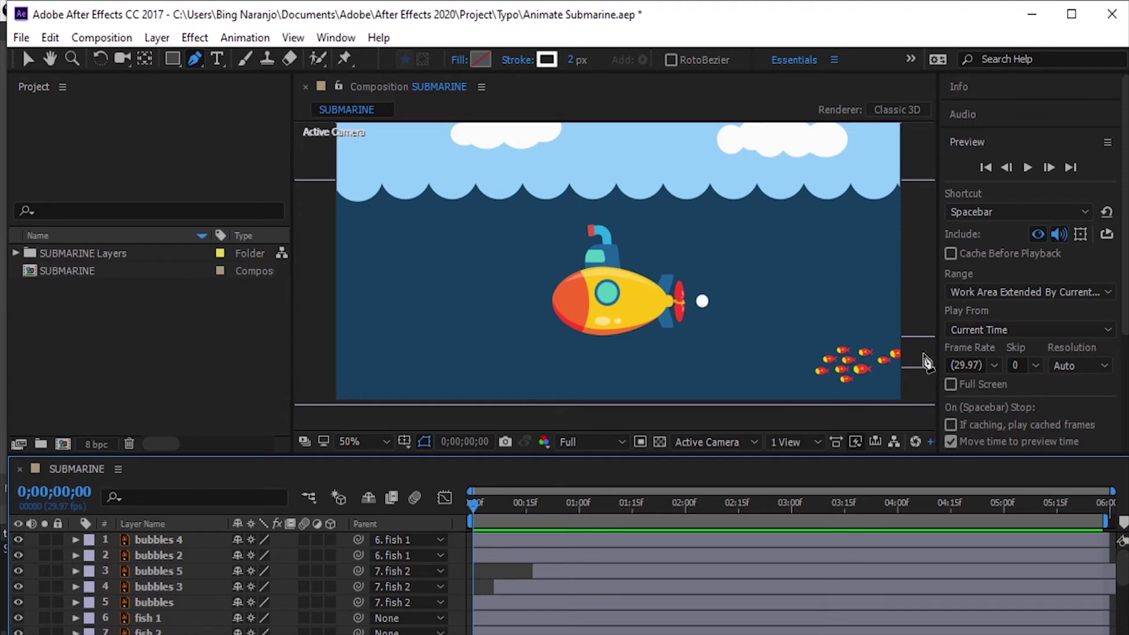
Pen-draw a gently waving bezier curve across the lower scene, from right edge to left.
click(923, 353)
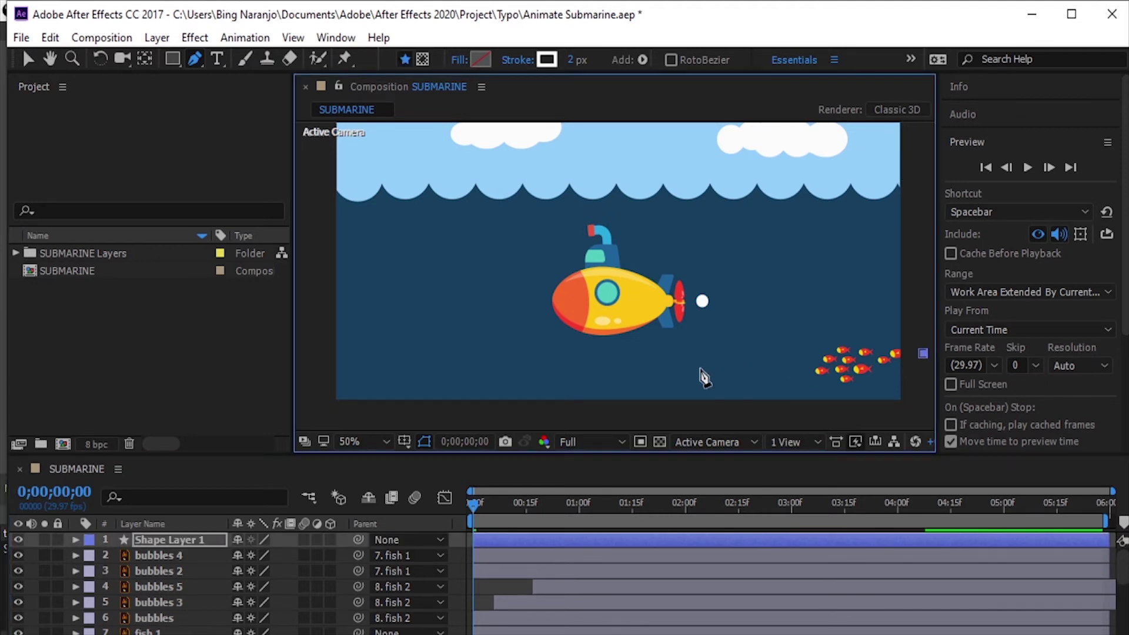
drag(699, 368, 445, 363)
click(326, 366)
drag(323, 371, 385, 346)
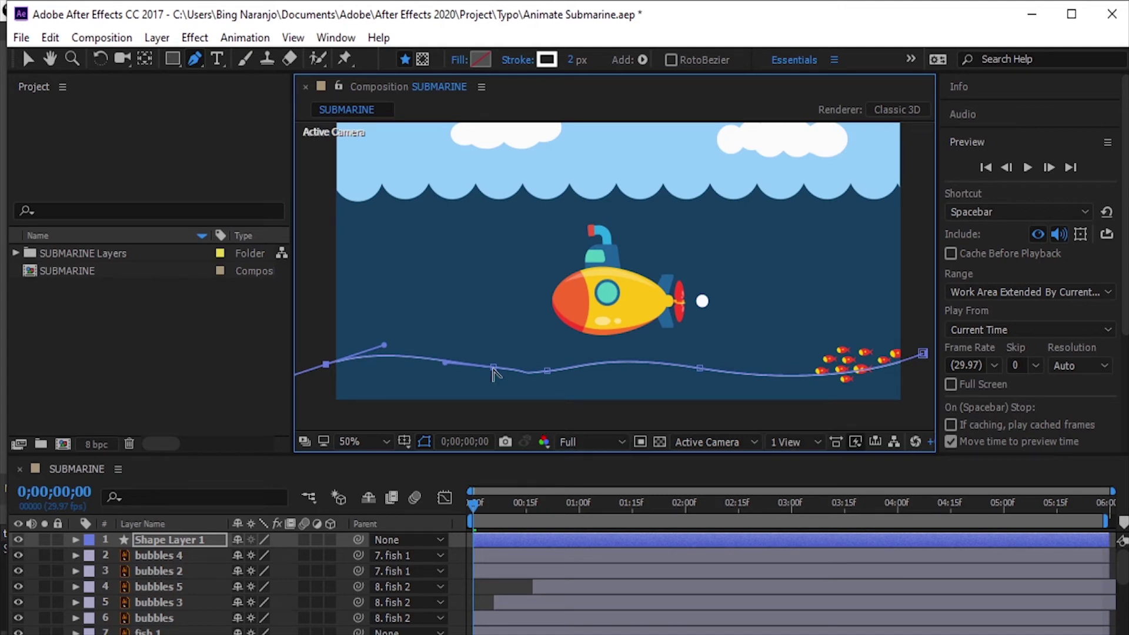
drag(495, 374, 461, 368)
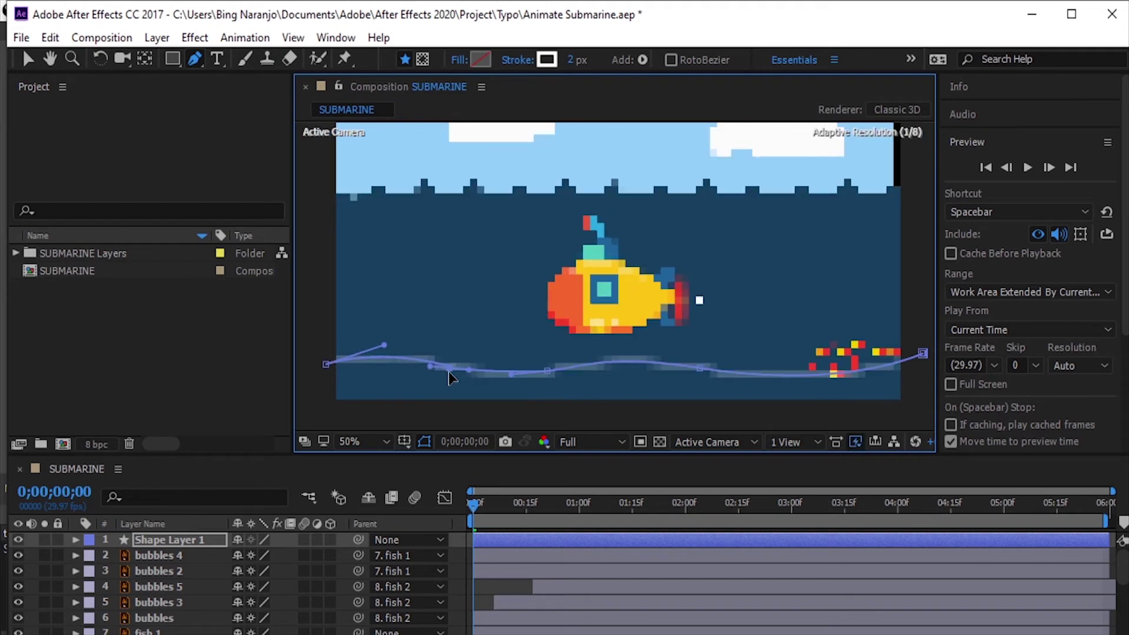
drag(750, 370, 745, 369)
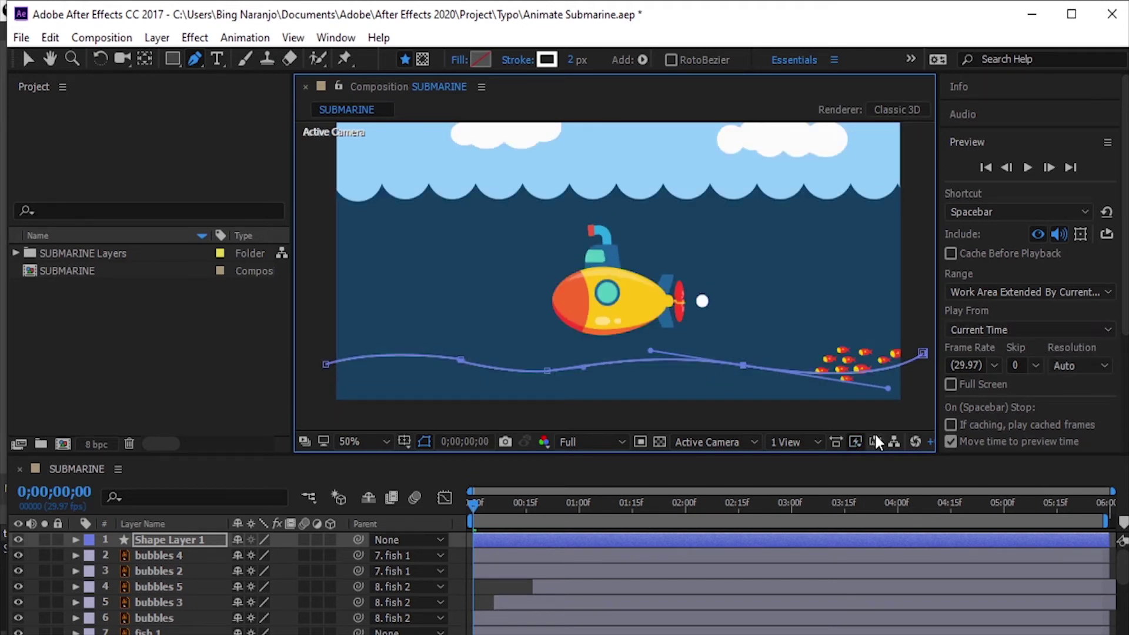
Reveal Shape Layer 1's Path property, then collapse it and select the fish 1 layer.
click(76, 540)
click(91, 556)
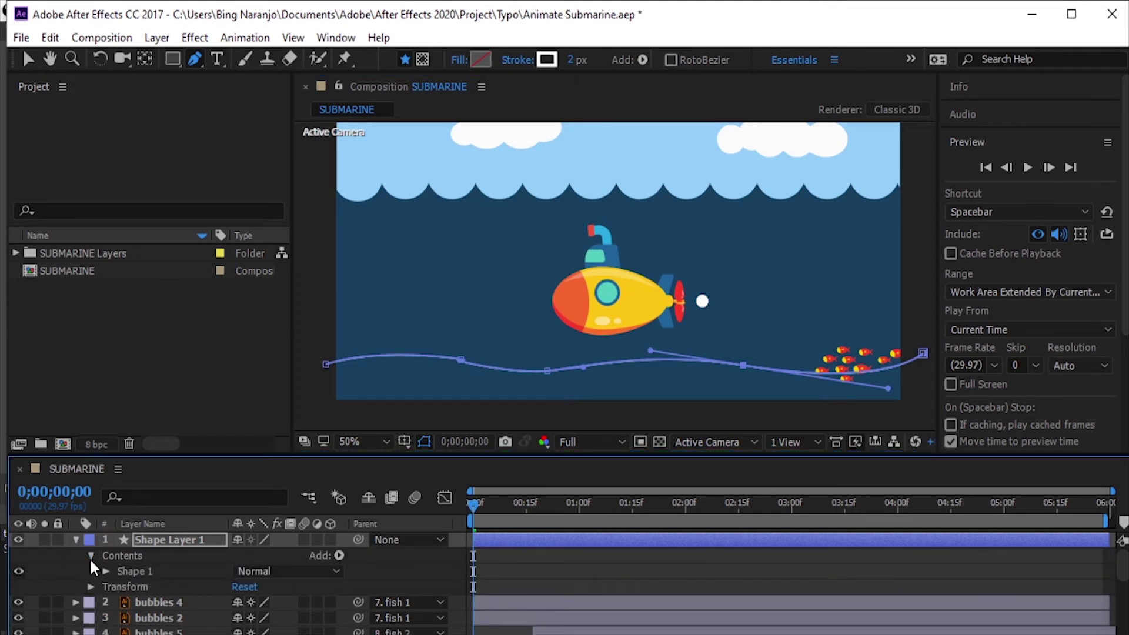
click(105, 571)
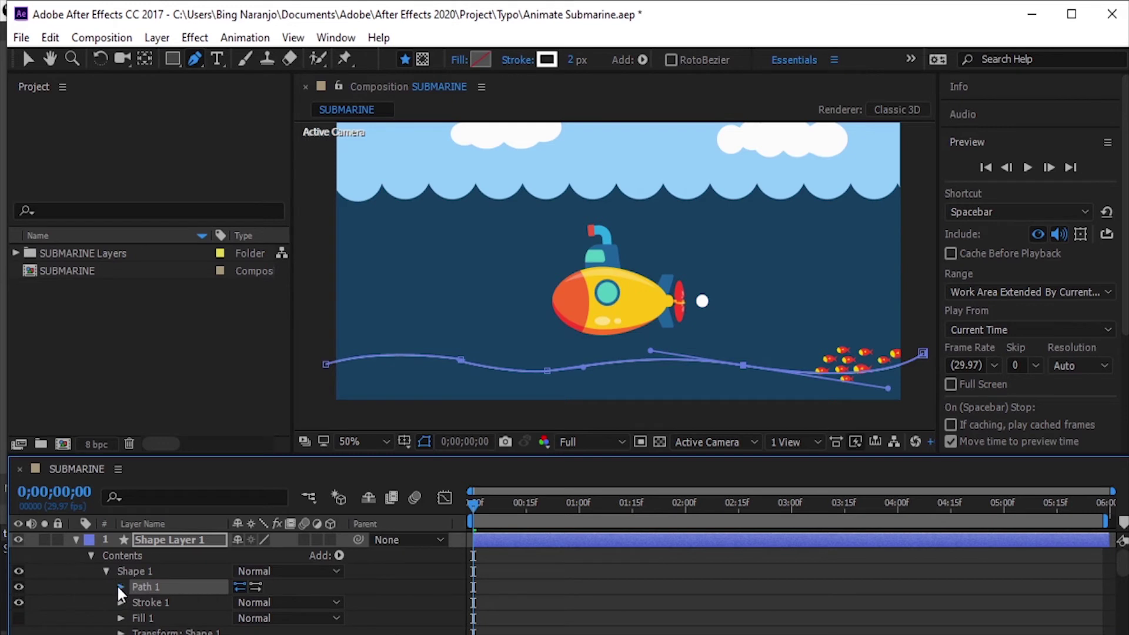
click(121, 587)
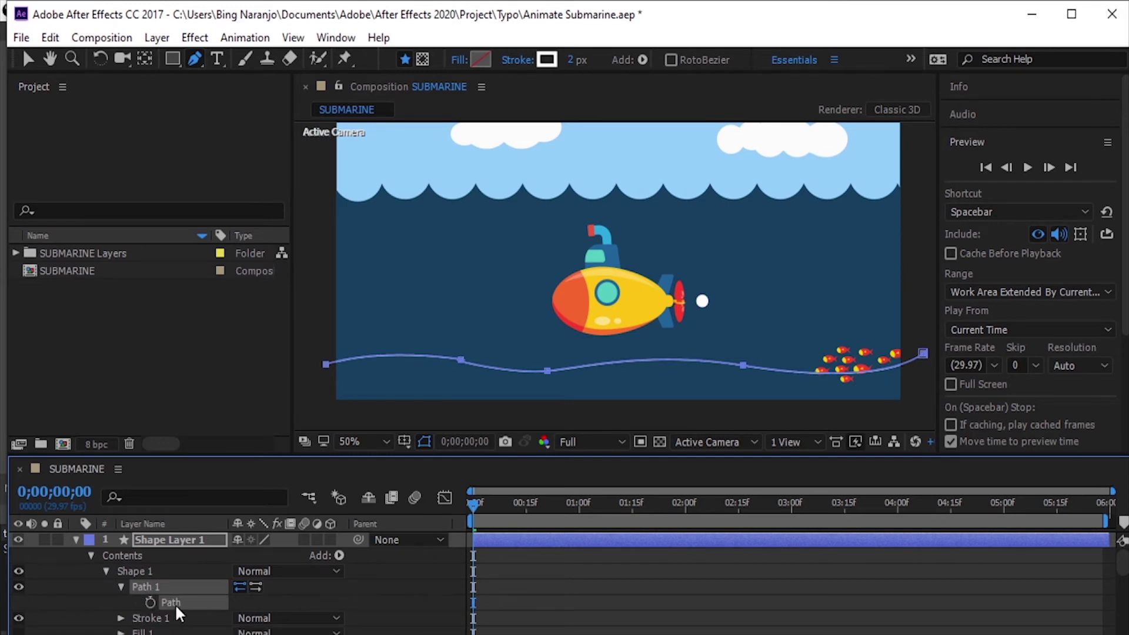
click(76, 540)
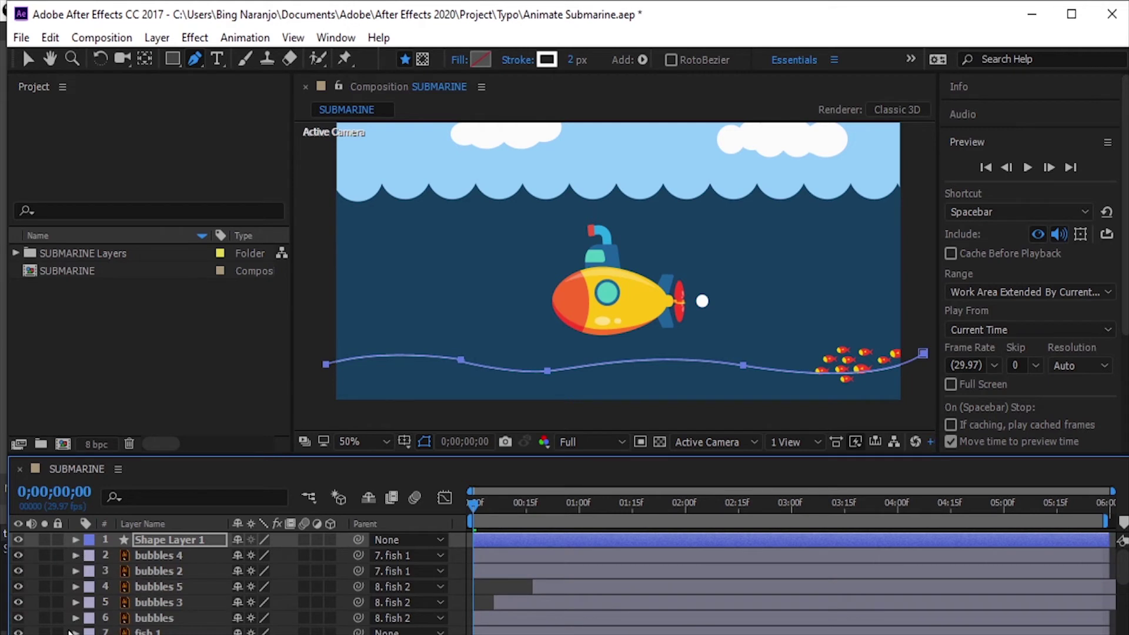
click(147, 632)
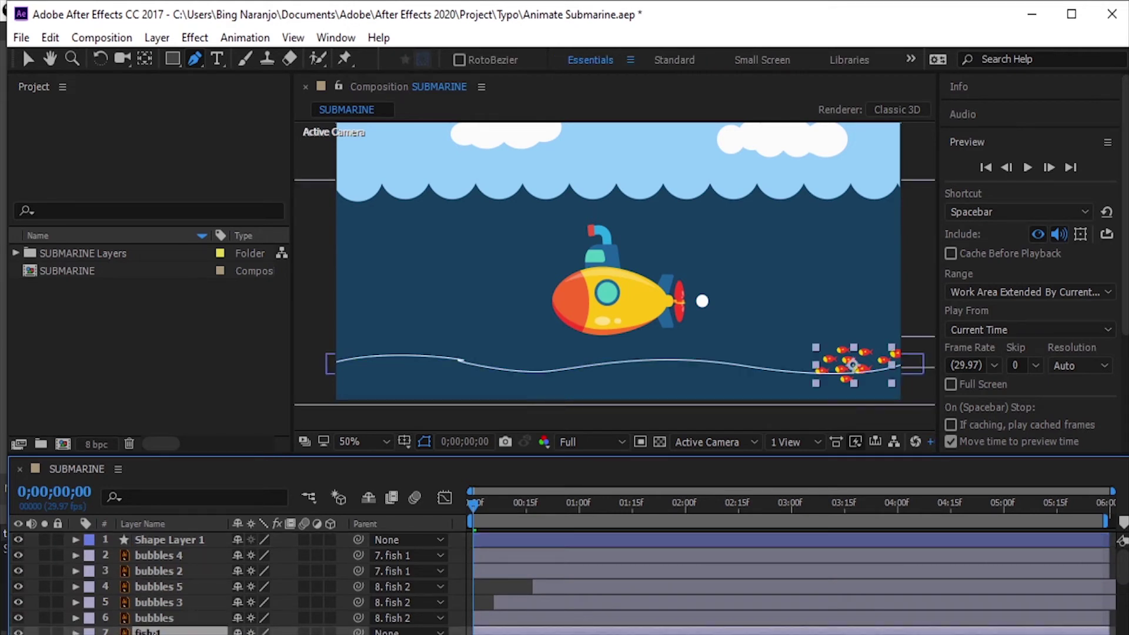
Paste the wave path into fish 1's Position and preview the school swimming along it.
key(Return)
key(ctrl+v)
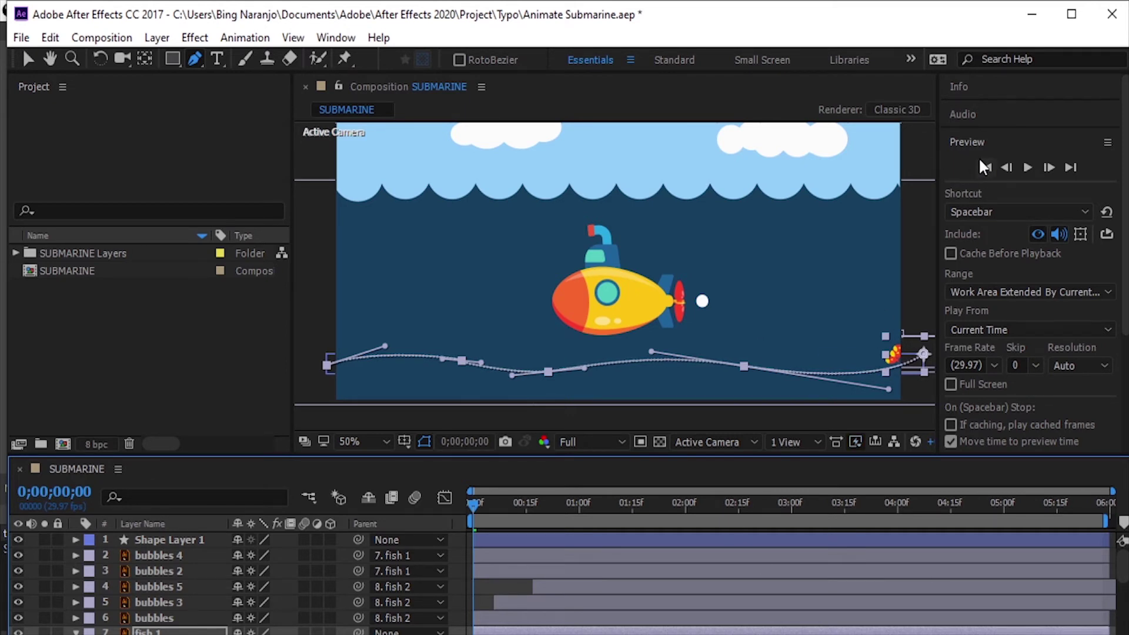
click(1023, 168)
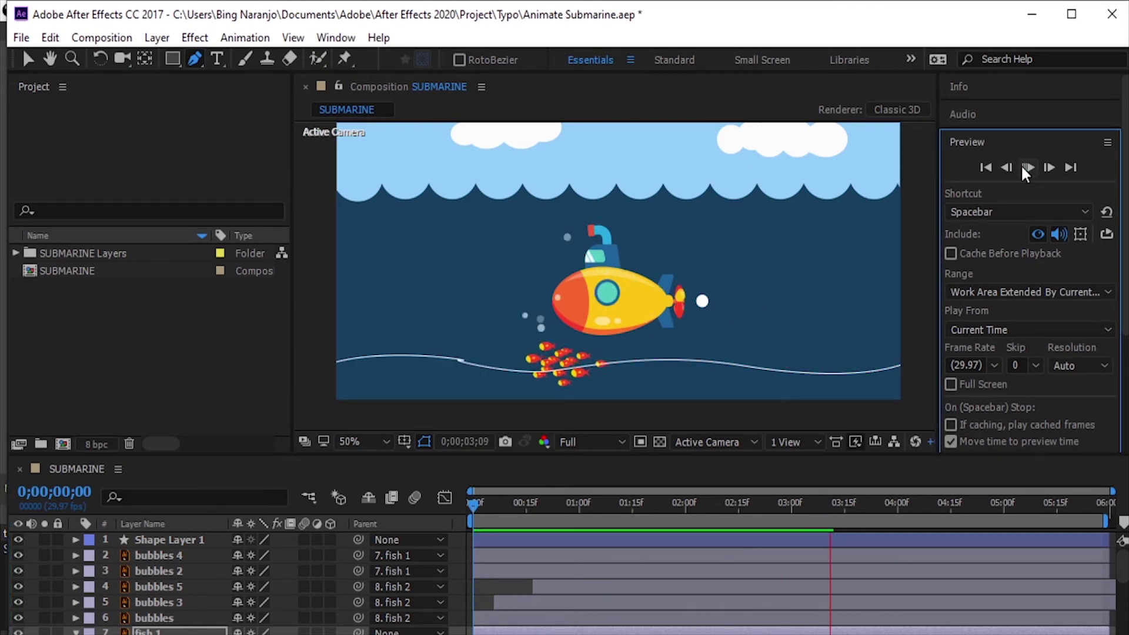
click(1027, 169)
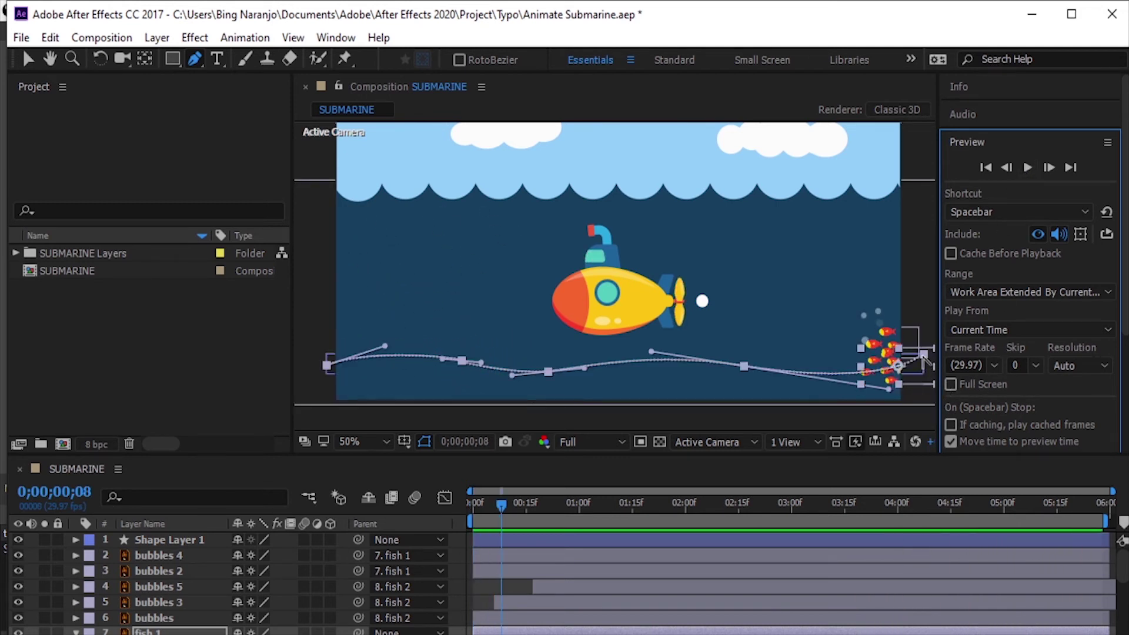
Drag the wave path's left end vertex past the left edge of the frame.
key(v)
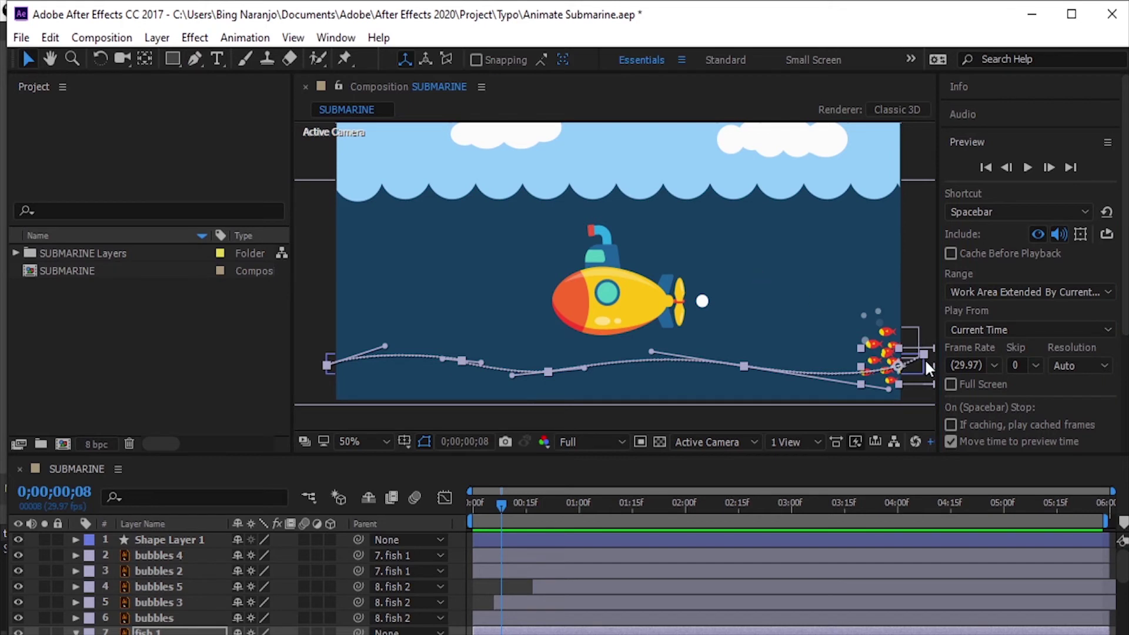
drag(930, 357, 941, 359)
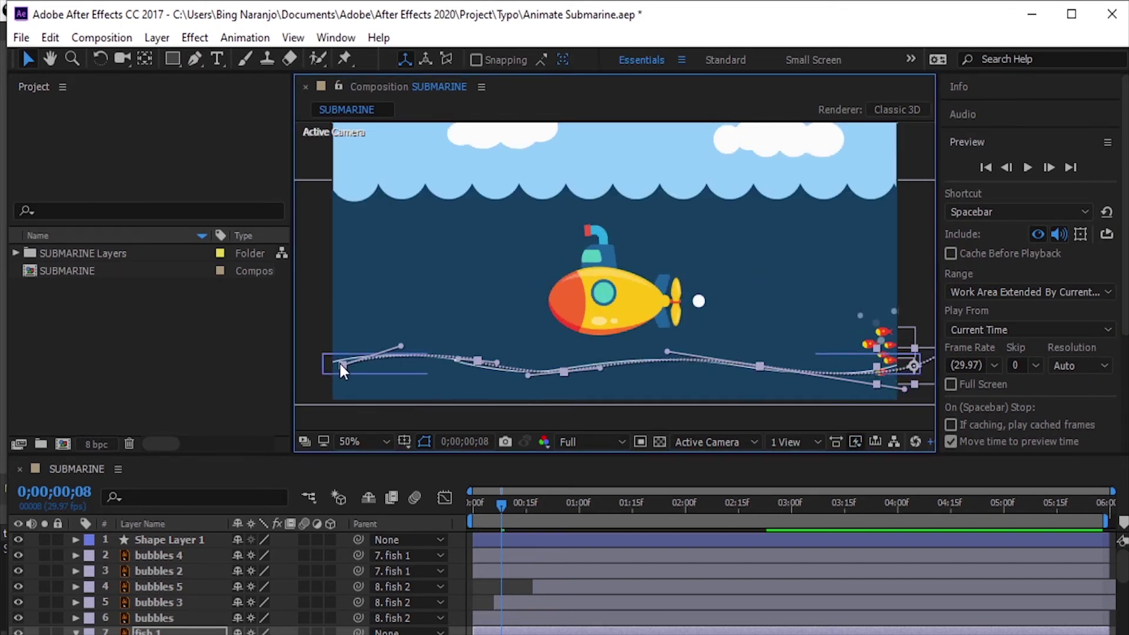
drag(342, 363, 310, 371)
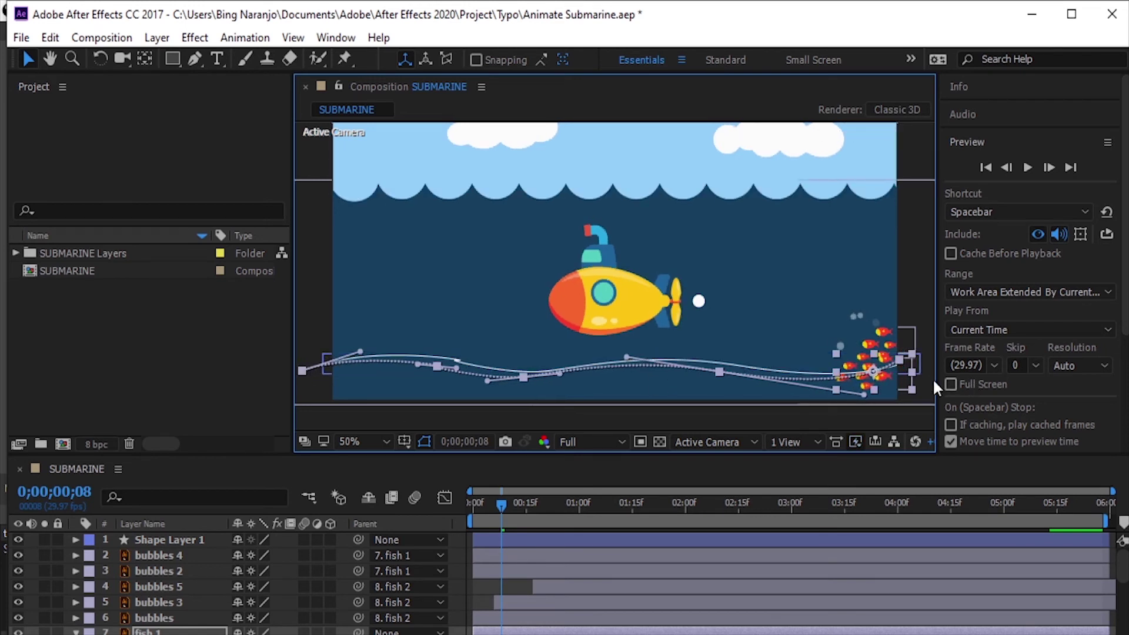
click(148, 538)
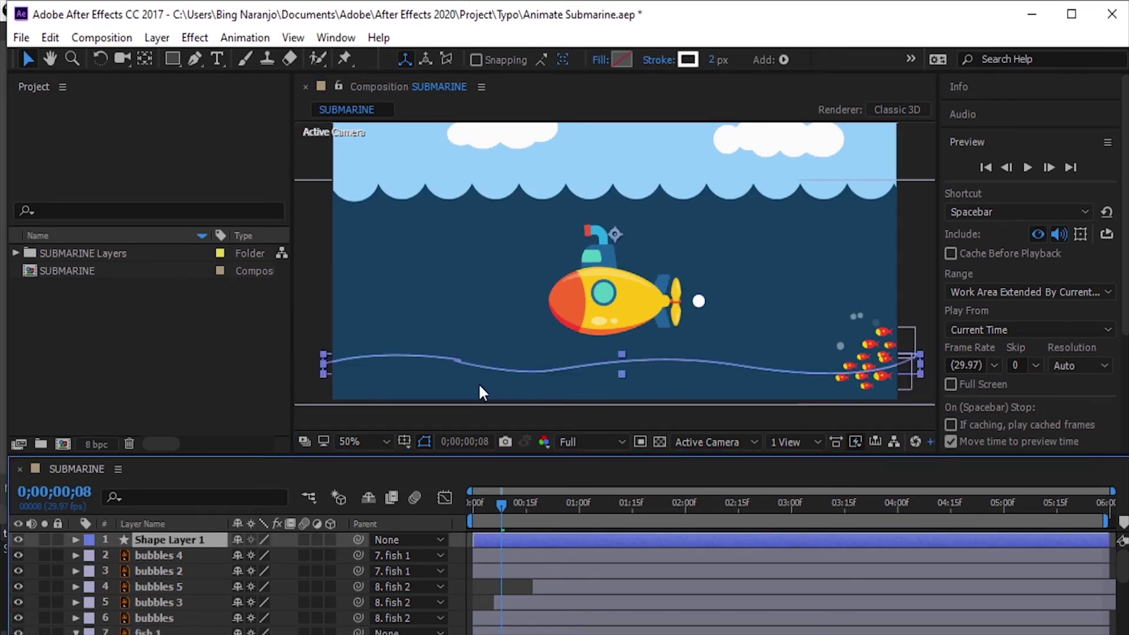
drag(322, 362, 288, 366)
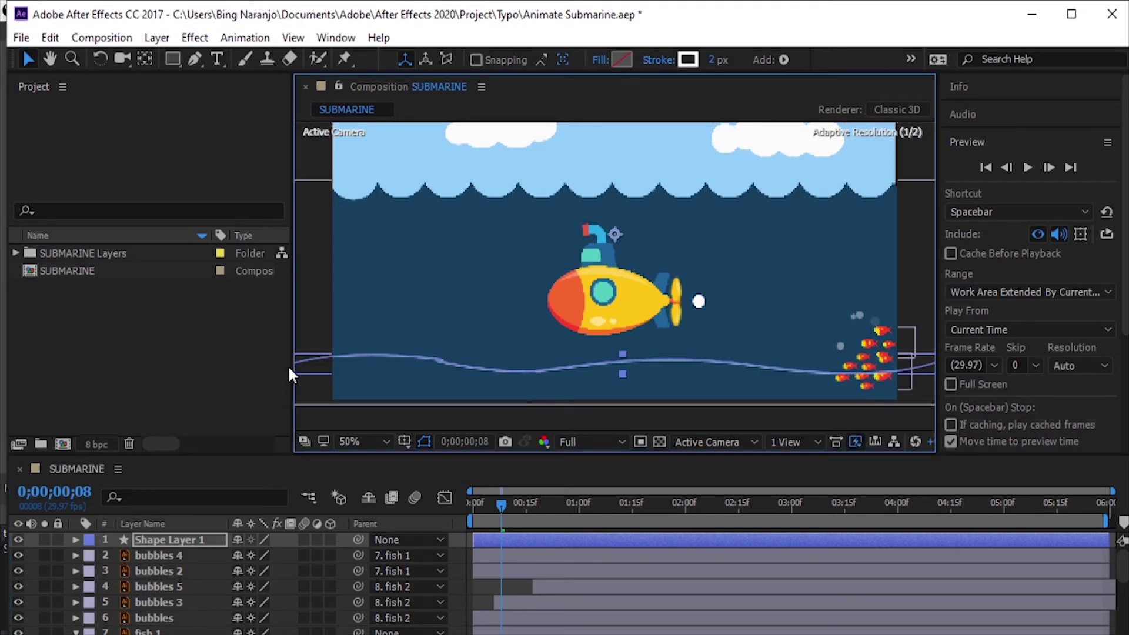
Extend the path's right end past the right edge and reposition cloud 2 in the sky.
drag(499, 506, 457, 511)
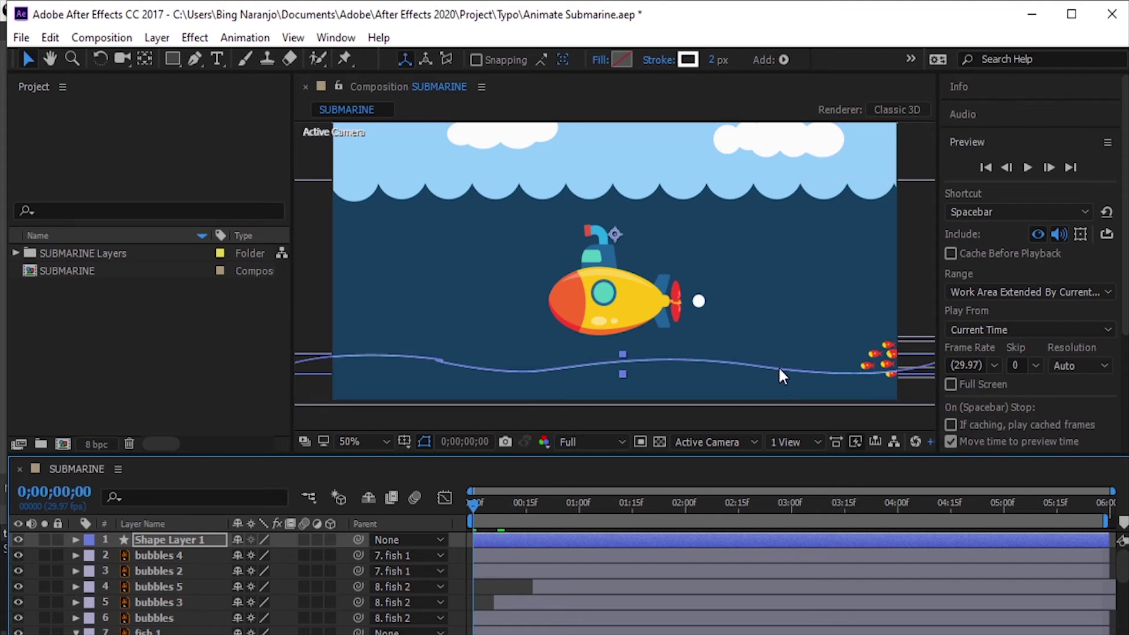
drag(806, 320, 639, 314)
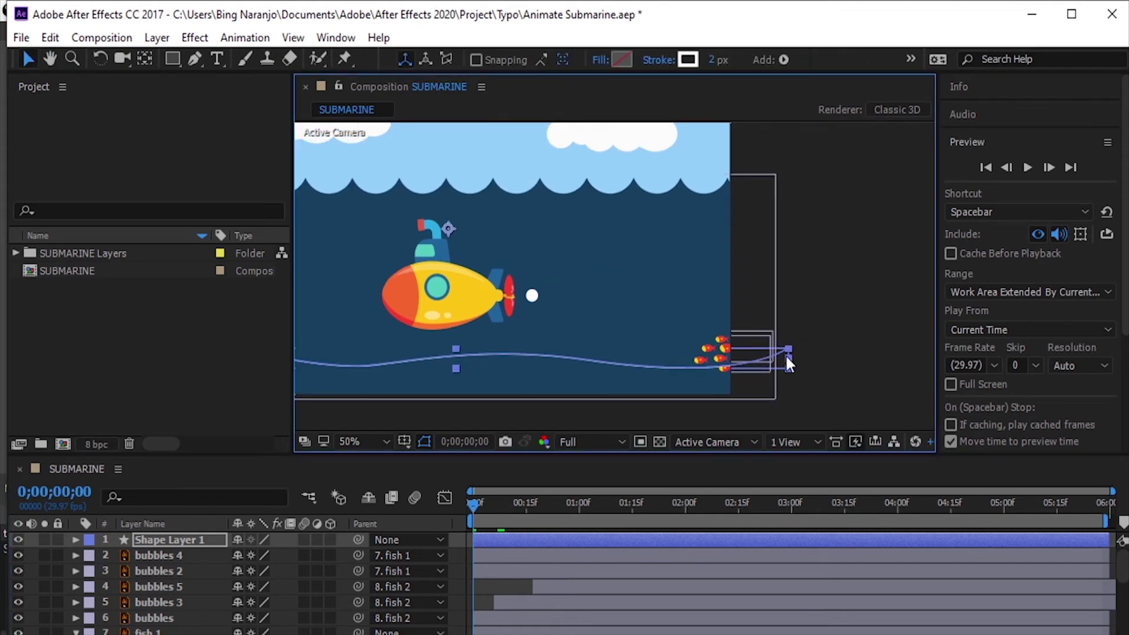
drag(790, 354, 835, 351)
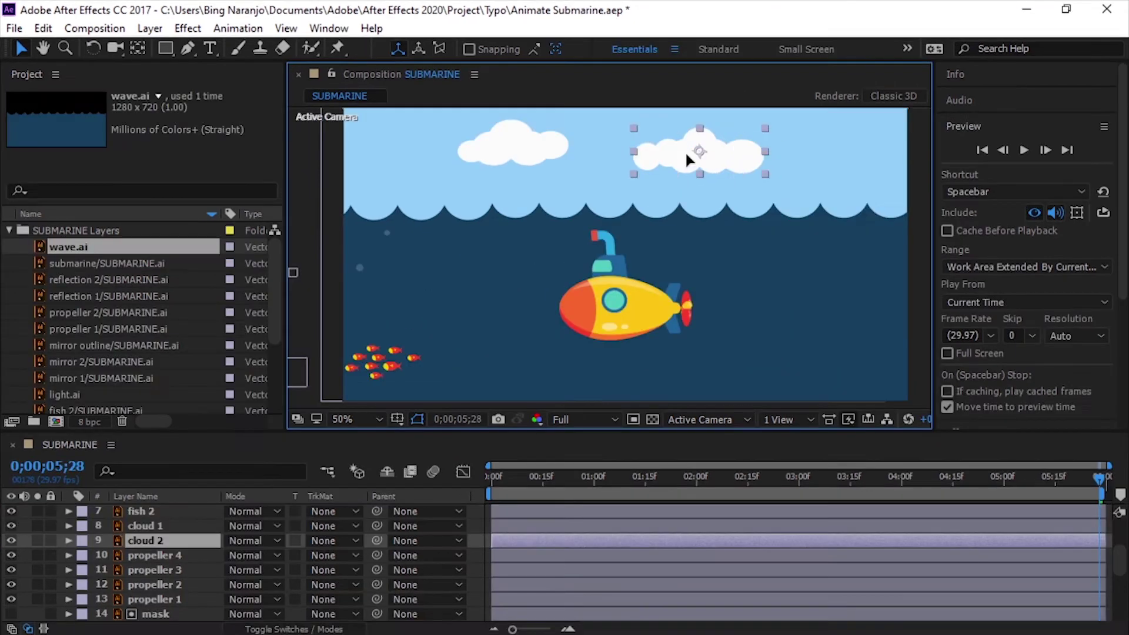
mouse_move(686, 151)
mouse_down()
mouse_move(641, 161)
mouse_move(683, 154)
mouse_move(688, 165)
mouse_up()
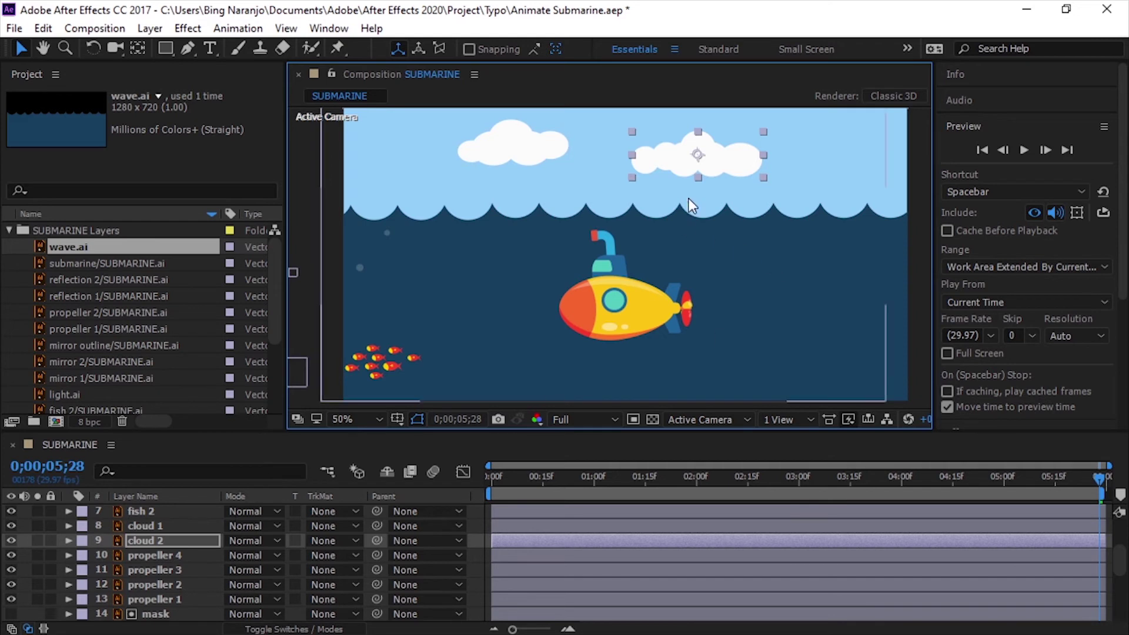
mouse_move(723, 162)
mouse_down()
mouse_move(732, 171)
mouse_move(731, 143)
mouse_move(727, 162)
mouse_up()
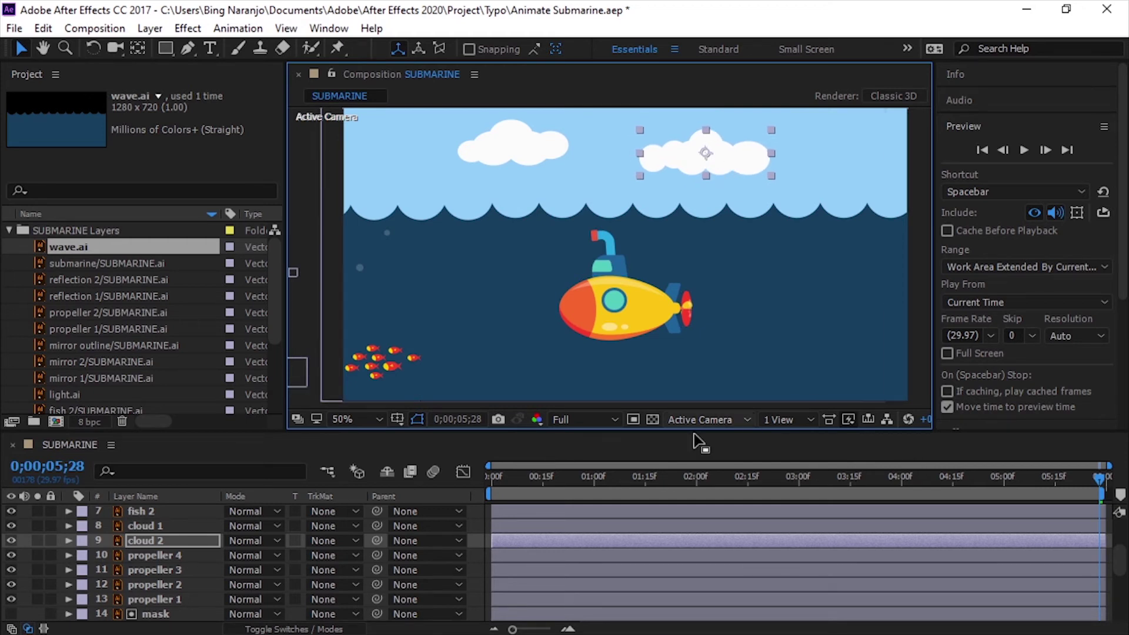
Keyframe cloud 2's Position at frame 0 and move it to the right.
key(p)
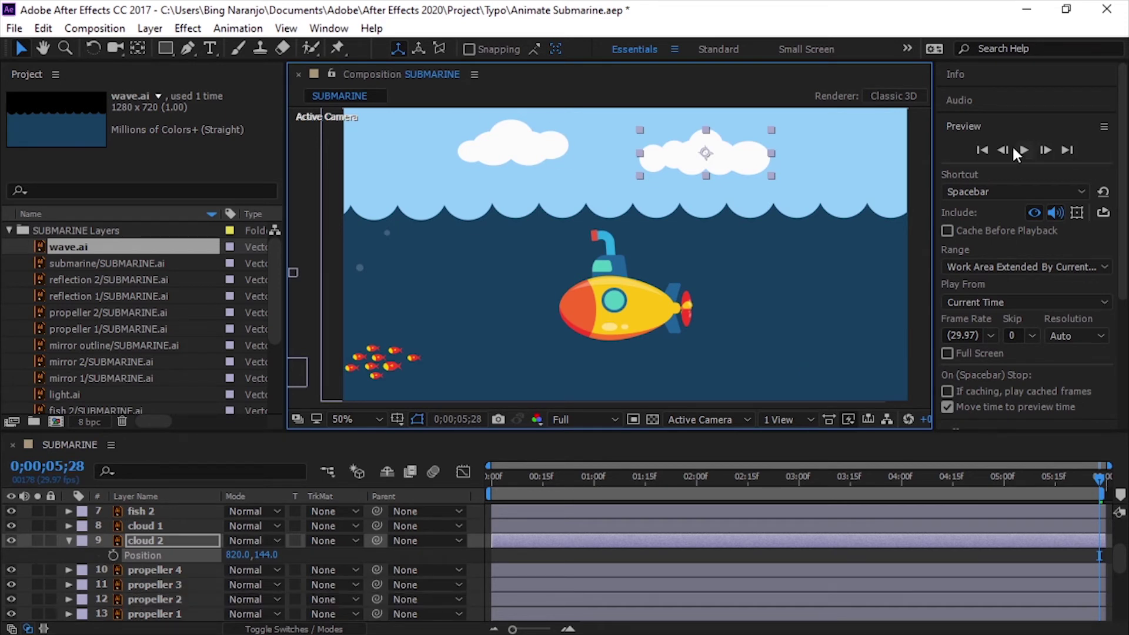
click(982, 150)
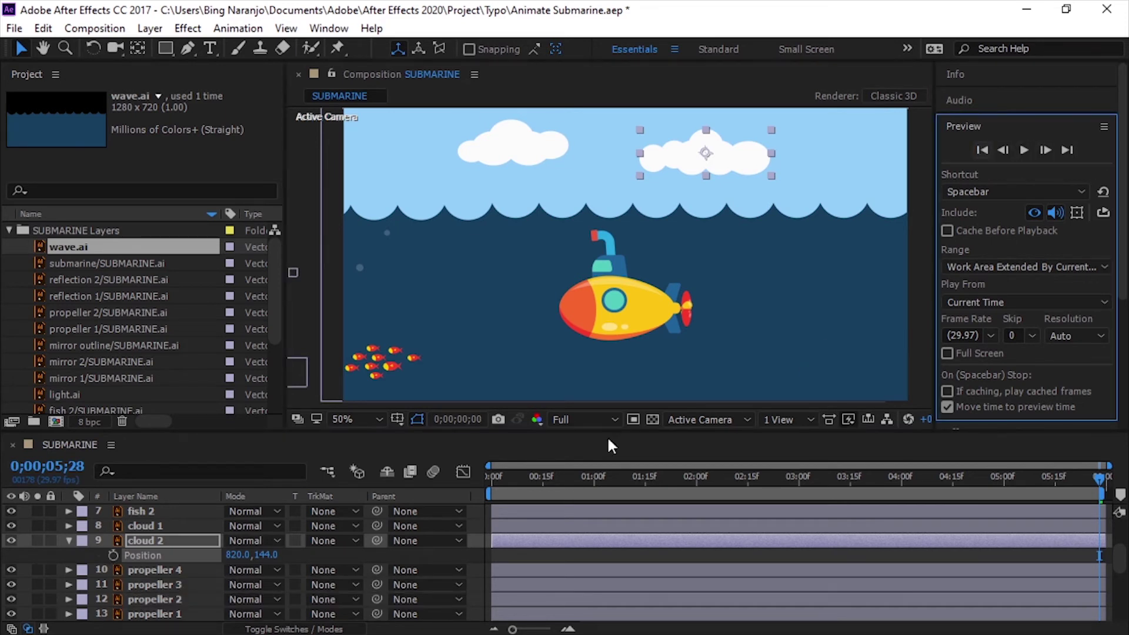
click(108, 554)
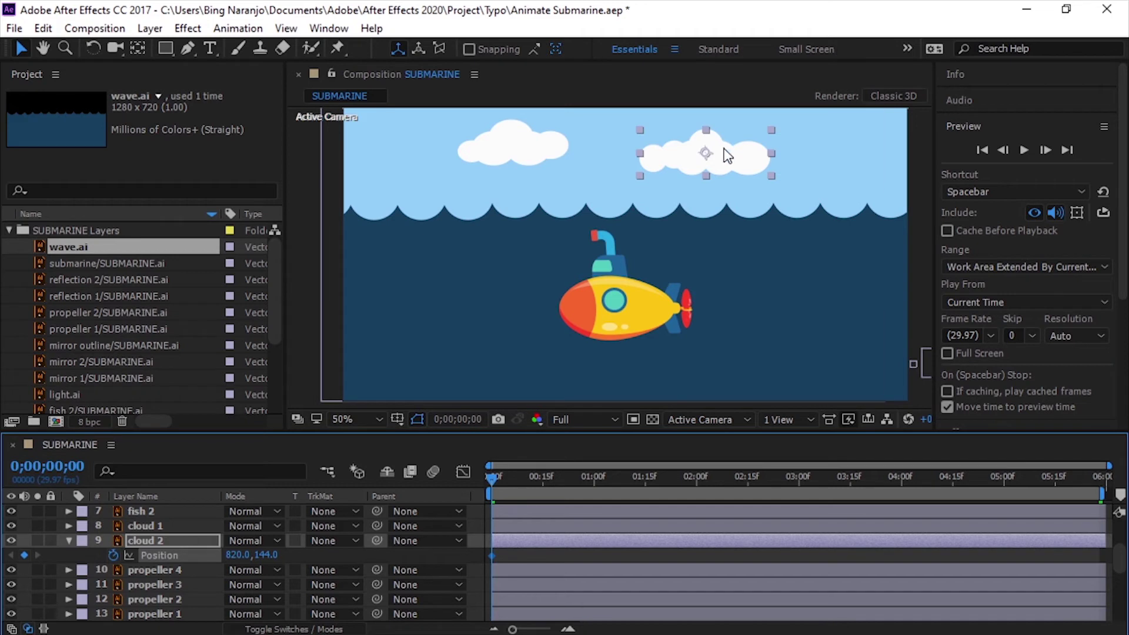
drag(727, 154, 857, 156)
key(End)
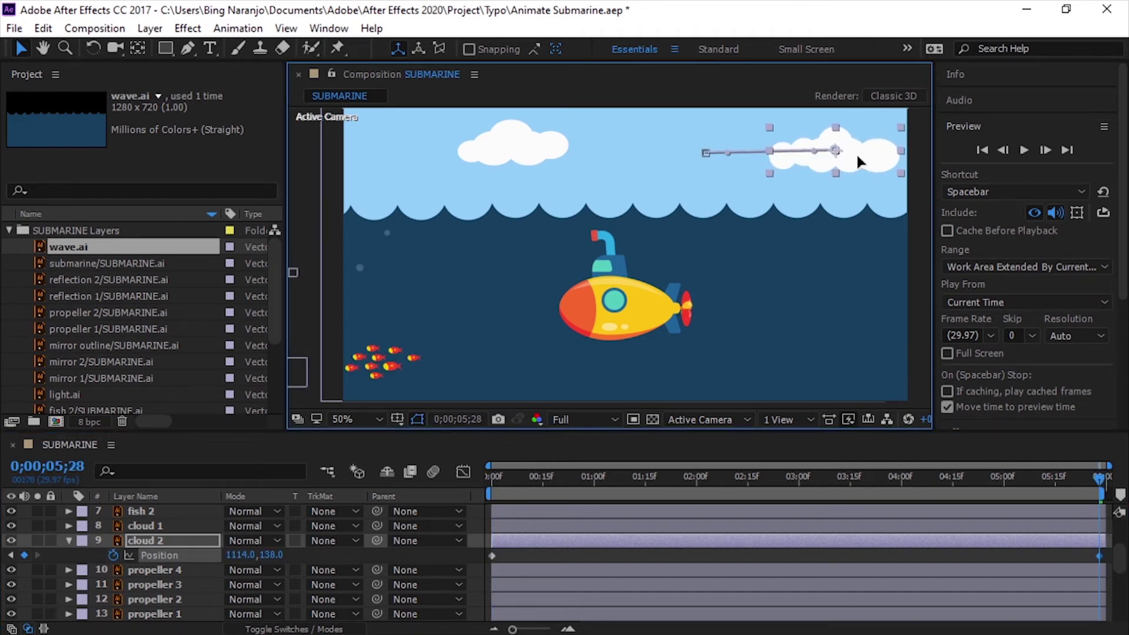
Keyframe cloud 1 drifting from 385.5,122.0 to 617.5,122.0, then collapse both cloud layers.
click(136, 524)
key(p)
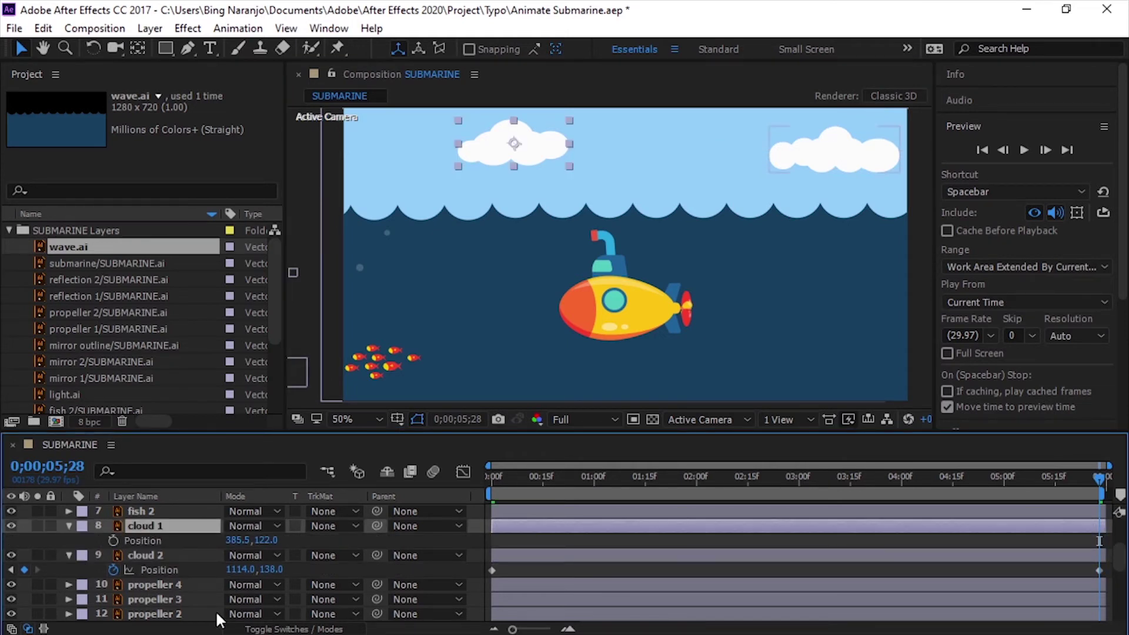
click(983, 150)
click(114, 541)
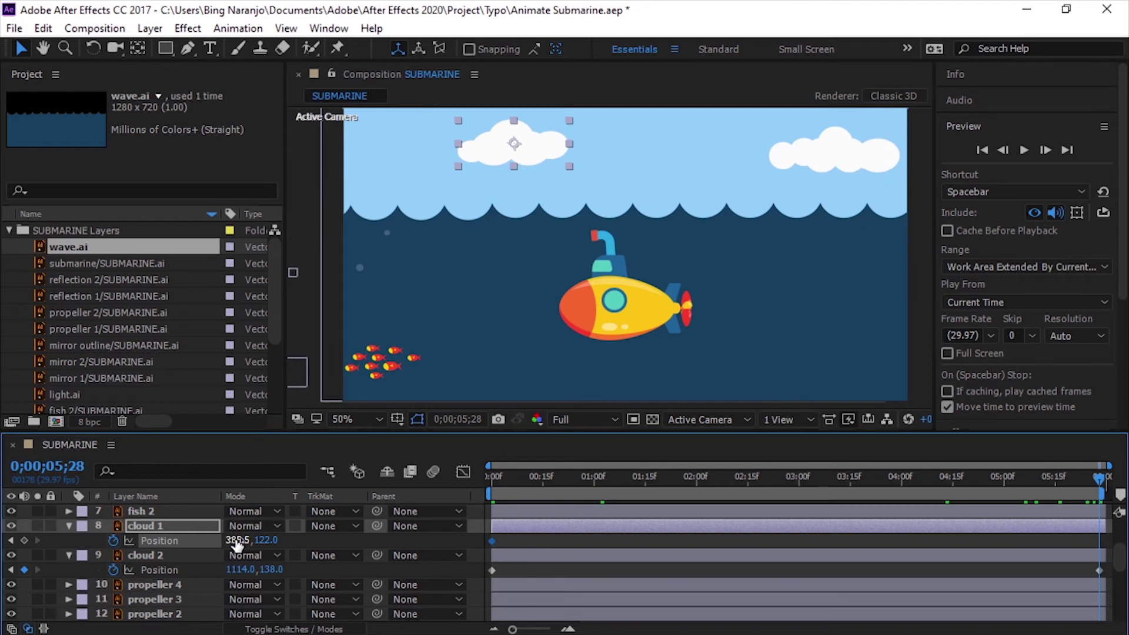
drag(239, 541, 450, 549)
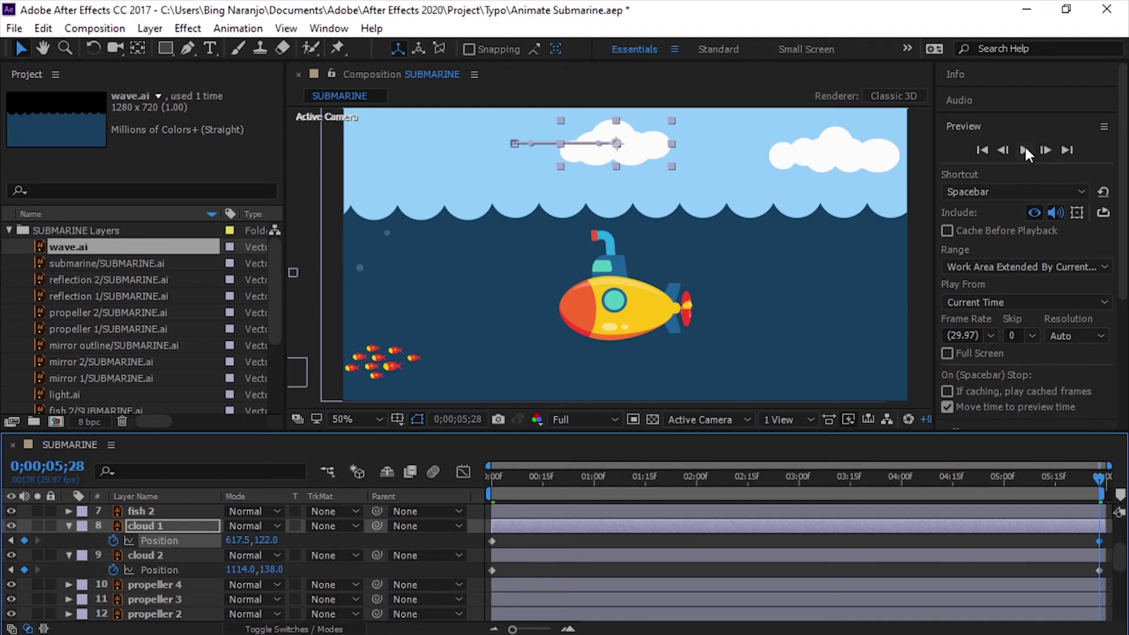
click(984, 154)
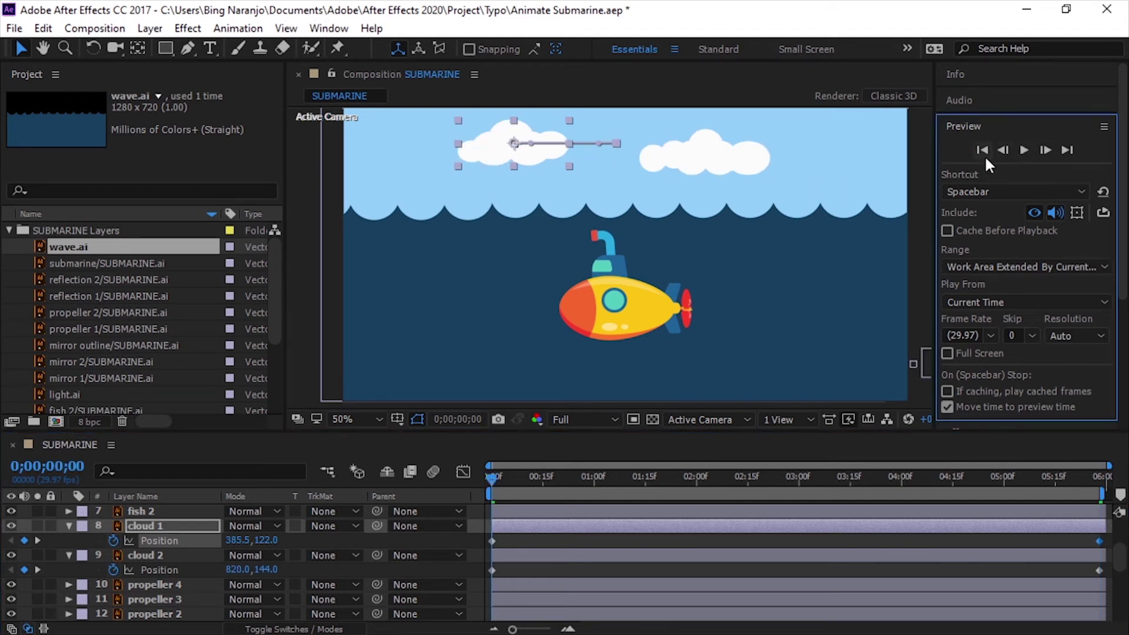
click(69, 526)
click(69, 541)
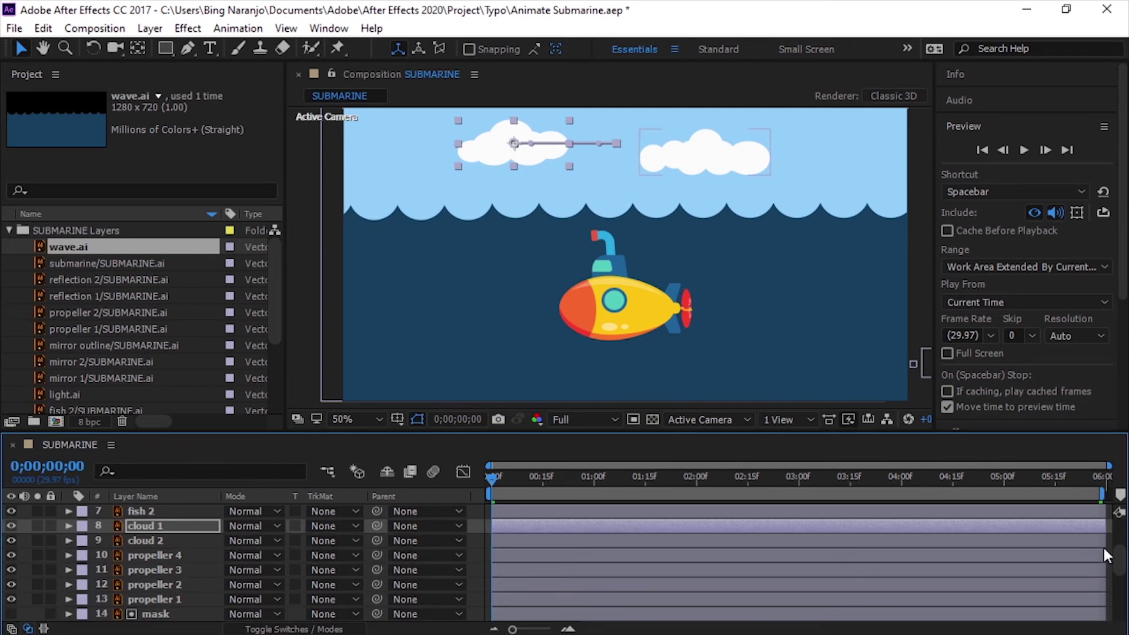
Stretch the wave layer horizontally by increasing its Scale width.
drag(1120, 550, 1121, 609)
click(162, 585)
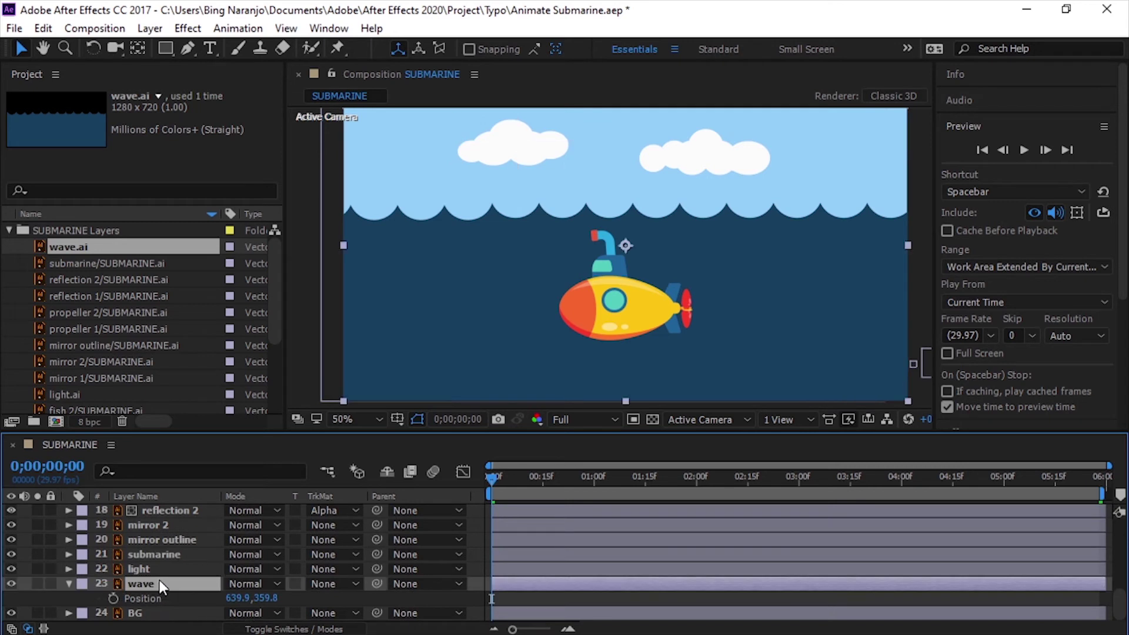
click(394, 334)
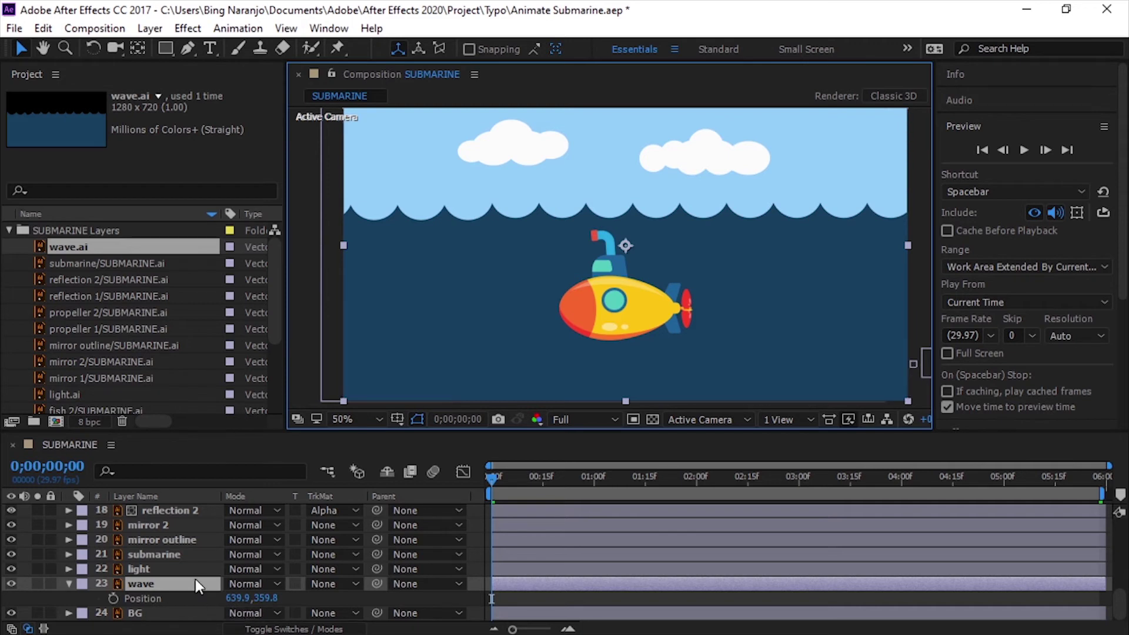
key(s)
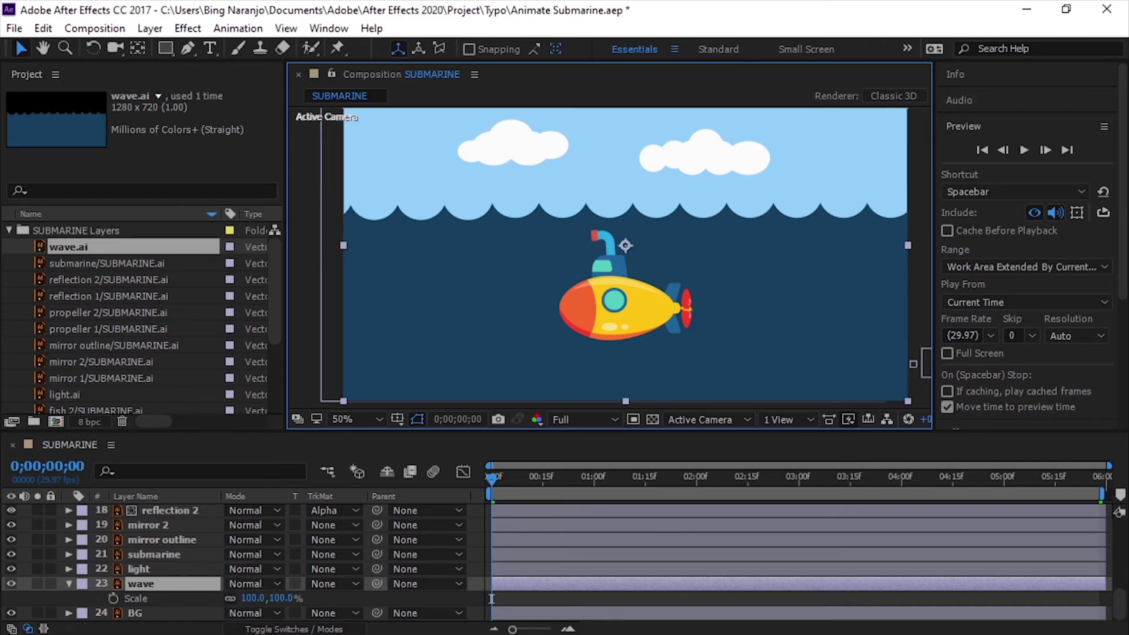
click(230, 598)
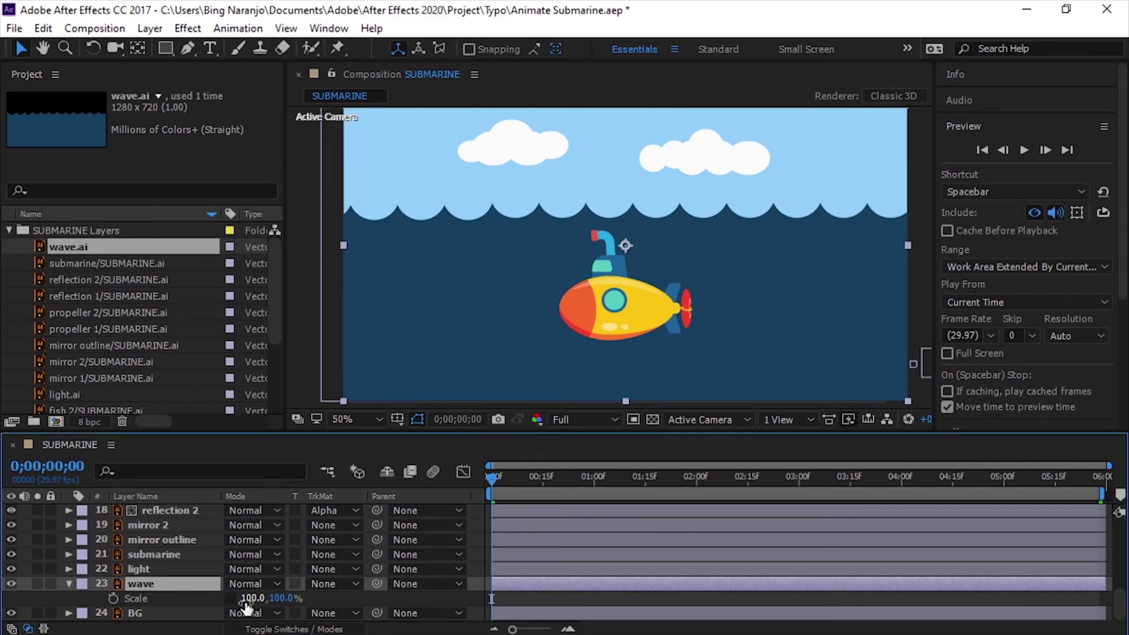
drag(248, 599, 288, 601)
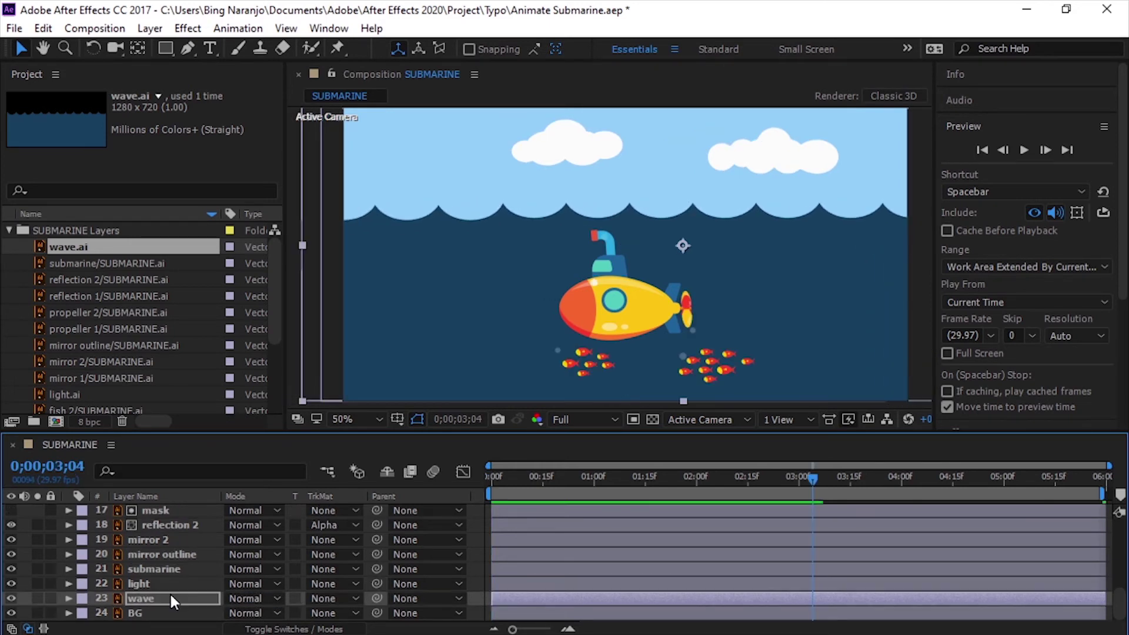
Keyframe the wave's Position at frame 0 and nudge it left to 615.9, 359.8.
key(p)
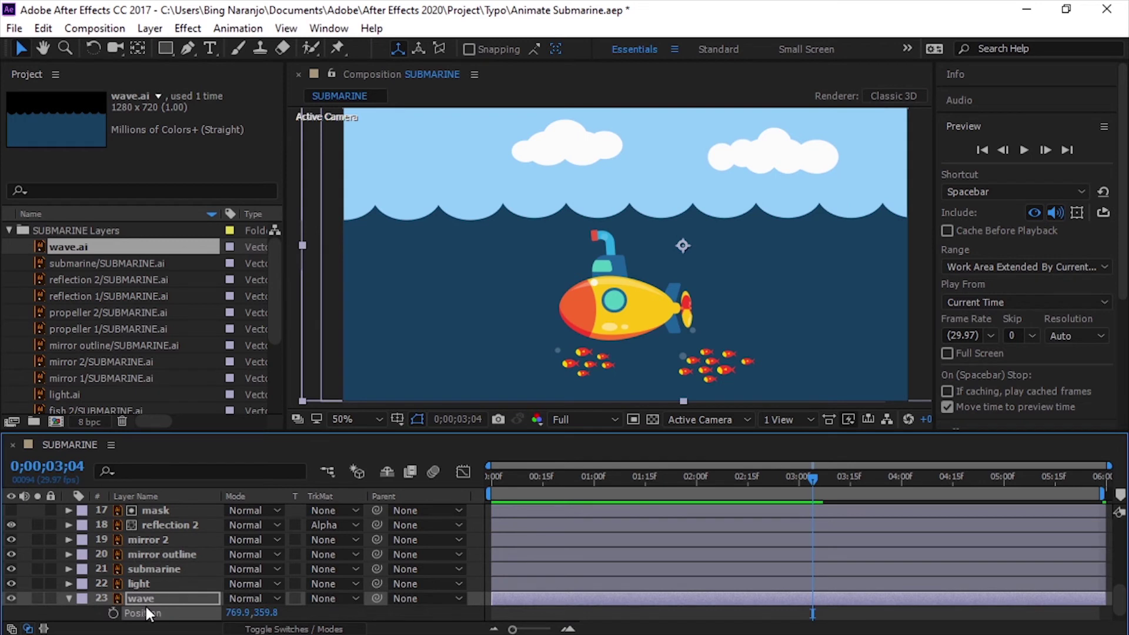
click(1024, 150)
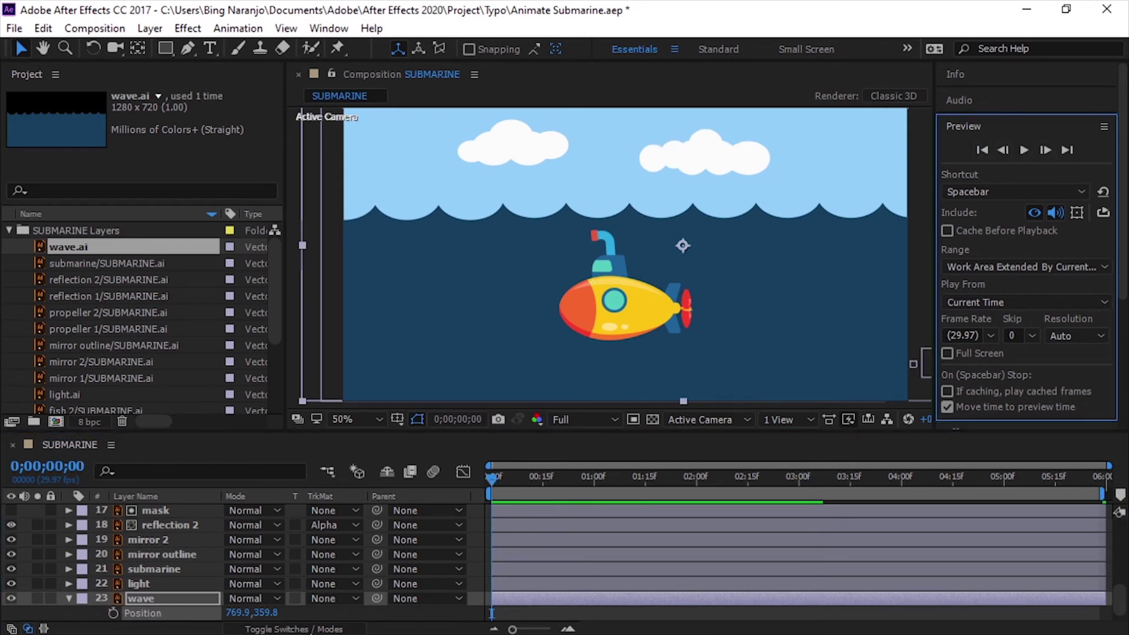
click(113, 613)
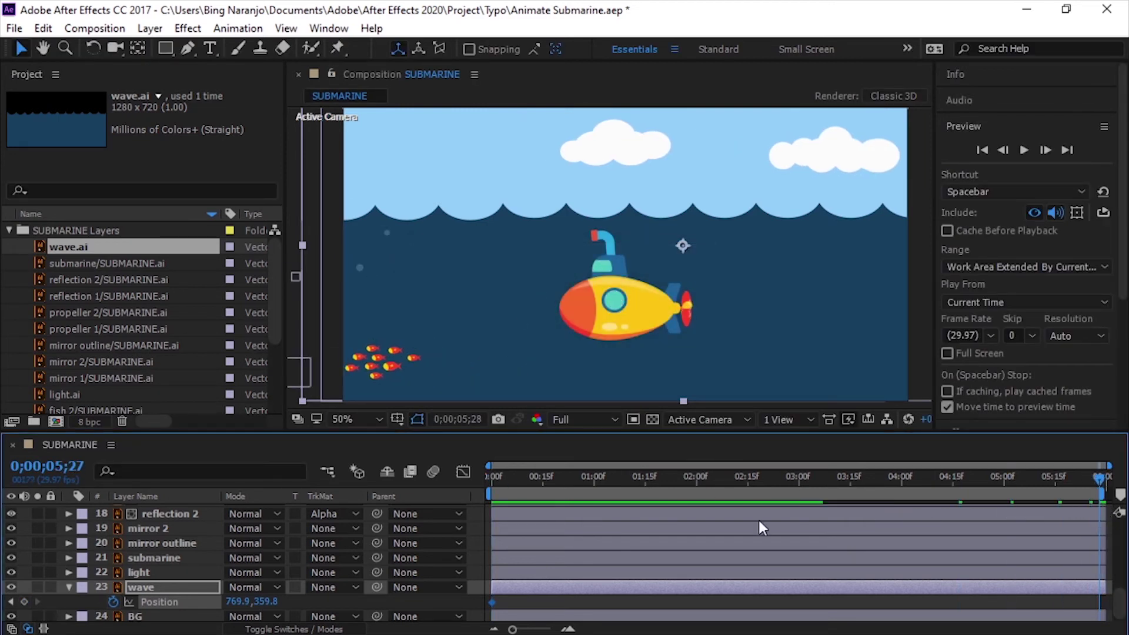
key(Home)
click(792, 303)
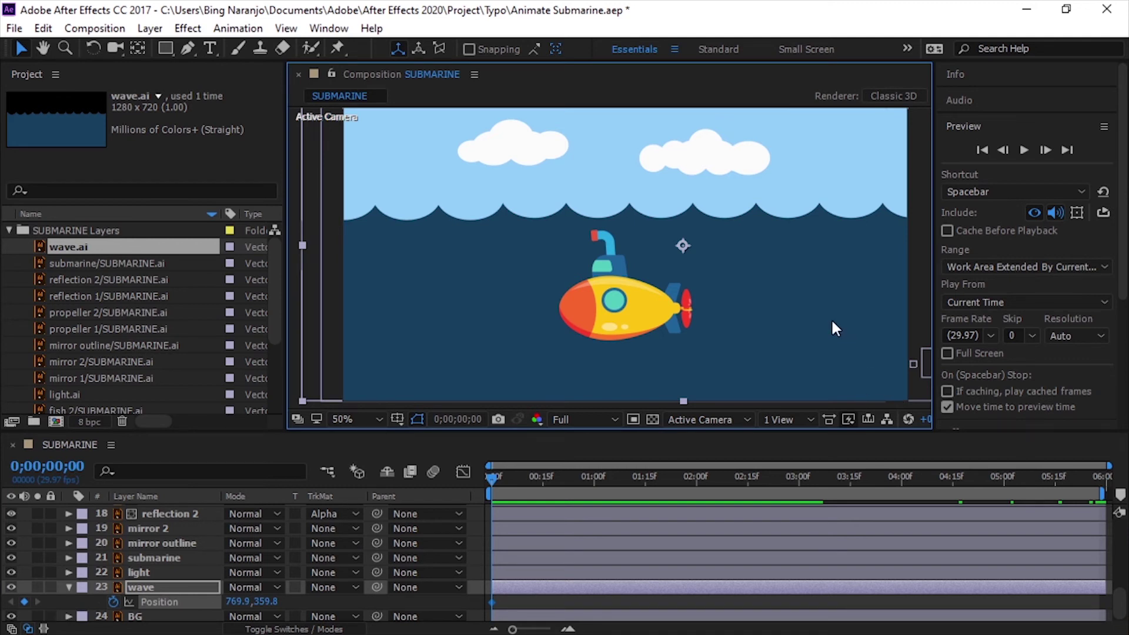
key(Left)
key(Left)
key(Left)
key(Left)
key(Left)
key(Left)
key(Left)
key(Left)
key(Left)
key(Left)
key(Left)
key(Left)
key(Left)
key(Left)
key(Left)
key(Left)
key(Left)
key(Left)
key(Left)
key(Left)
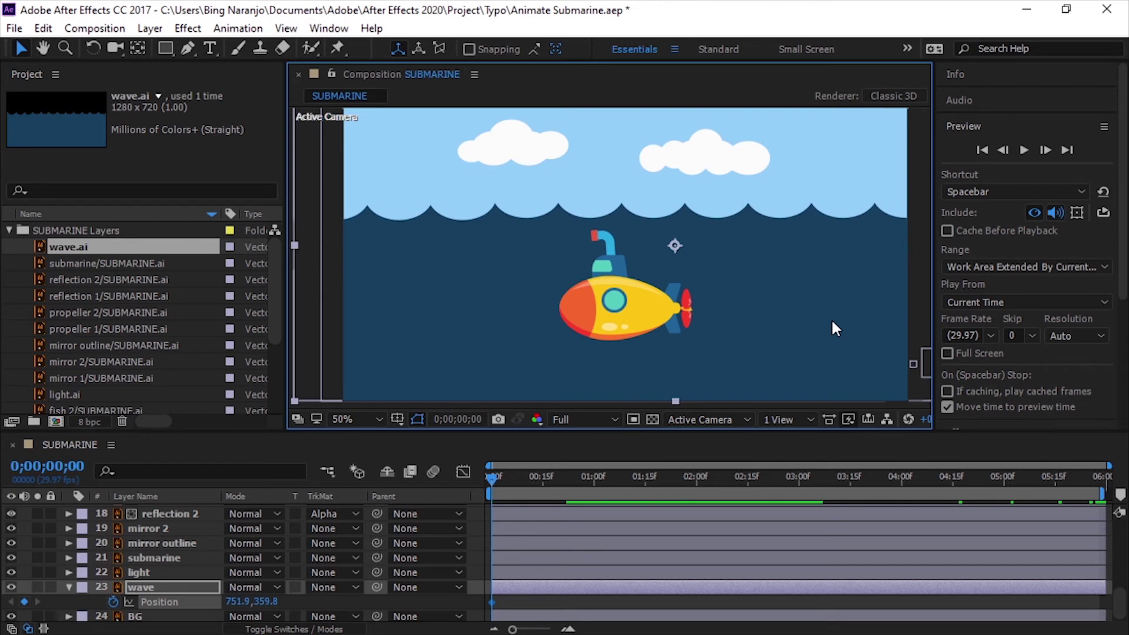
key(Left)
key(Left)
key(Left)
key(Left)
key(Left)
key(Left)
key(Left)
key(Left)
key(Left)
key(Left)
key(Left)
key(Left)
key(Left)
key(Left)
key(Left)
key(Left)
key(Left)
key(Left)
key(Left)
key(Left)
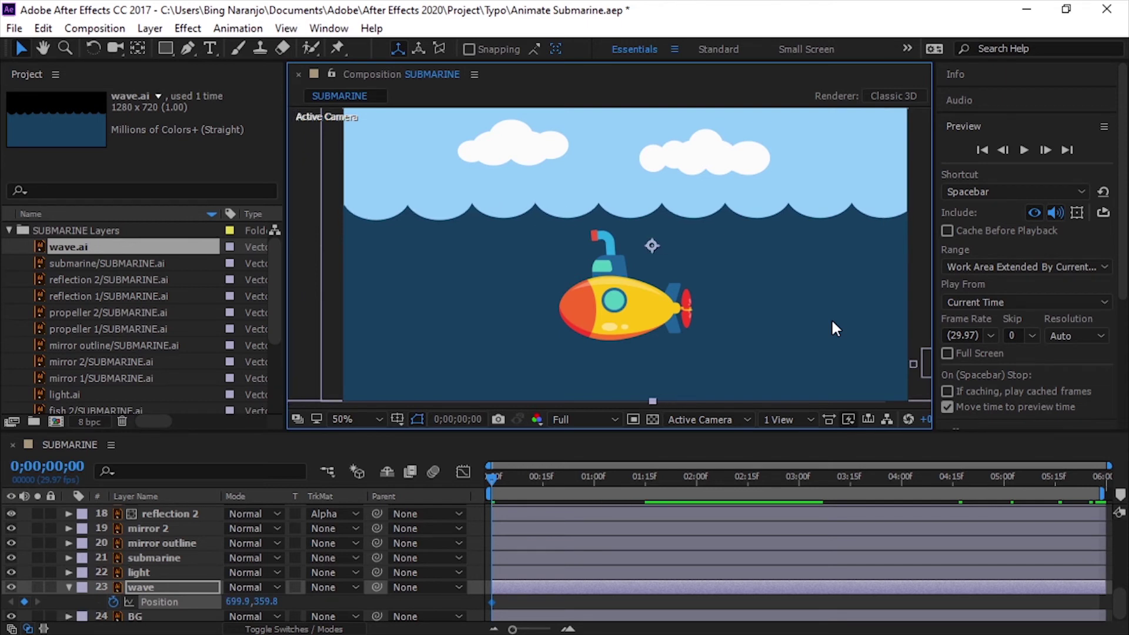
key(Left)
key(Left)
key(Left)
key(Left)
key(Left)
key(Left)
key(Left)
key(Left)
key(Left)
key(Left)
key(Left)
key(Left)
key(Left)
key(Left)
key(Left)
key(Left)
key(Left)
key(Left)
key(Left)
key(Left)
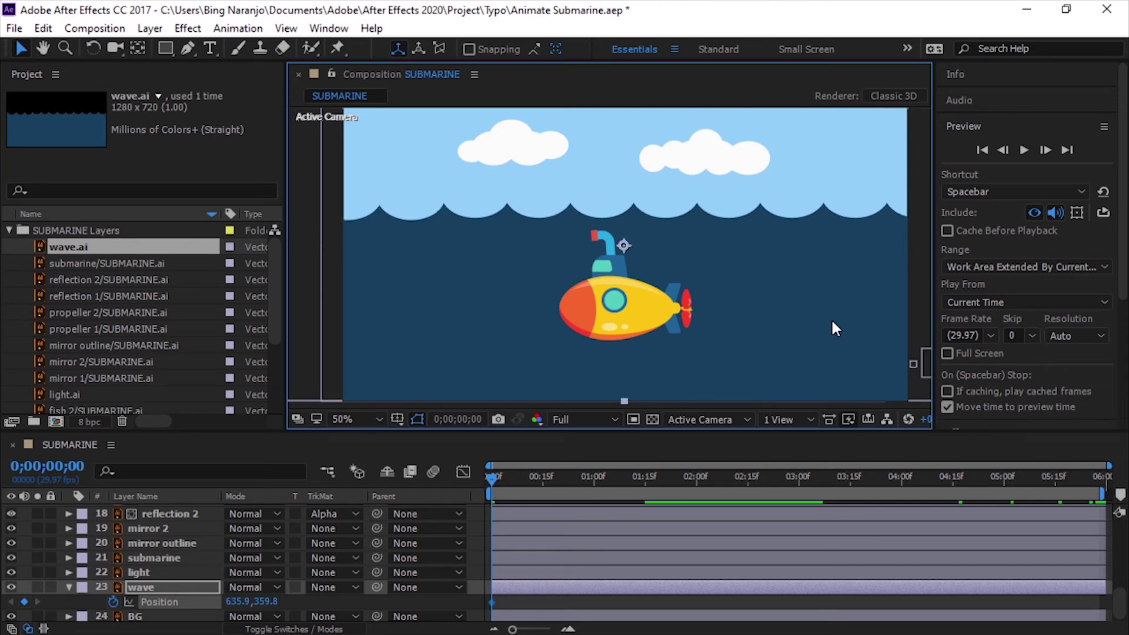
key(Left)
key(Left)
key(Left)
key(Left)
key(Left)
key(Left)
key(Left)
key(Left)
key(Left)
key(Left)
key(Left)
key(Left)
key(Left)
key(Left)
key(Left)
key(Left)
key(Left)
key(Left)
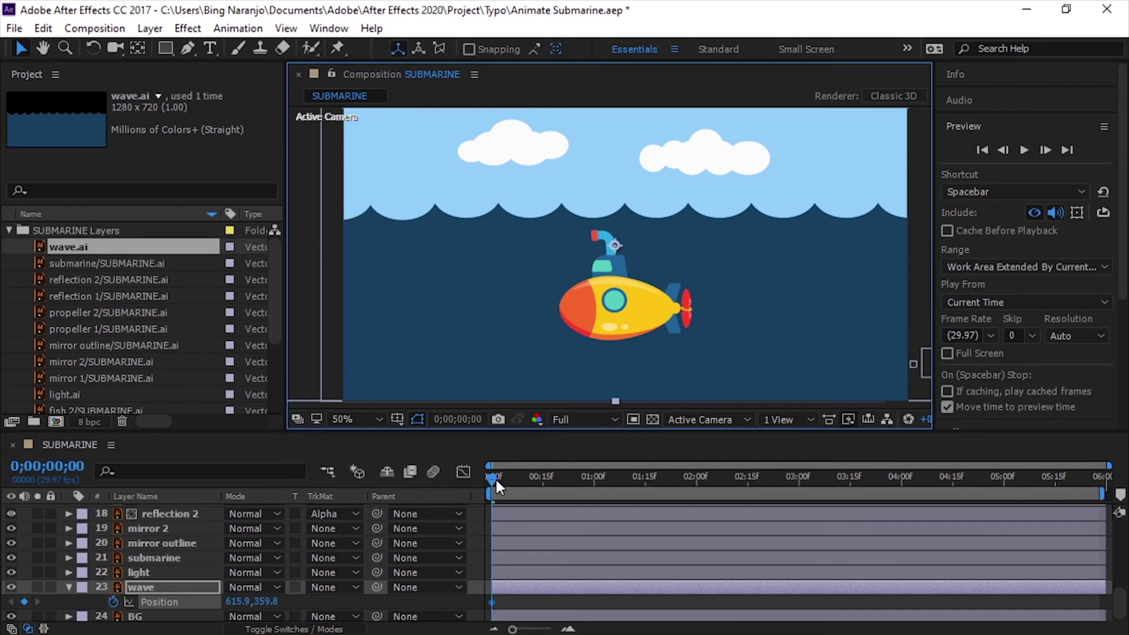
Key the wave's end Position at 755.9 near the clip's end, then play from frame one.
drag(496, 484, 1099, 513)
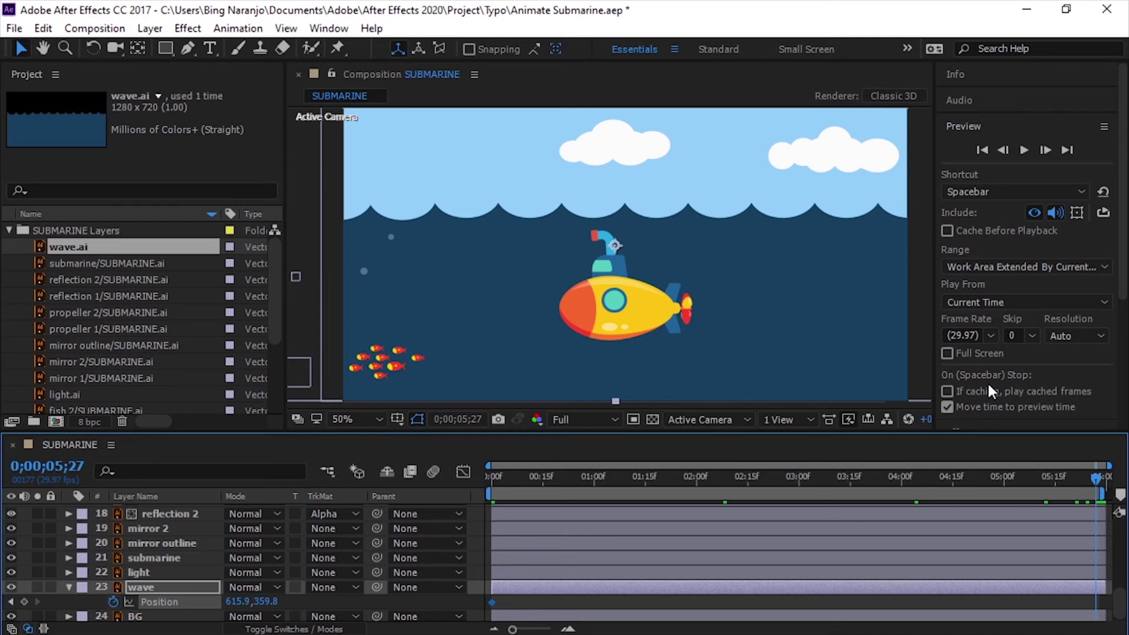
key(shift+Right)
key(shift+Right)
key(shift+Right)
key(shift+Right)
key(shift+Right)
key(shift+Right)
key(shift+Right)
key(shift+Right)
key(shift+Right)
key(shift+Right)
key(shift+Right)
key(shift+Right)
key(shift+Right)
key(shift+Right)
key(shift+Right)
key(shift+Right)
key(shift+Right)
key(shift+Right)
key(shift+Right)
key(shift+Right)
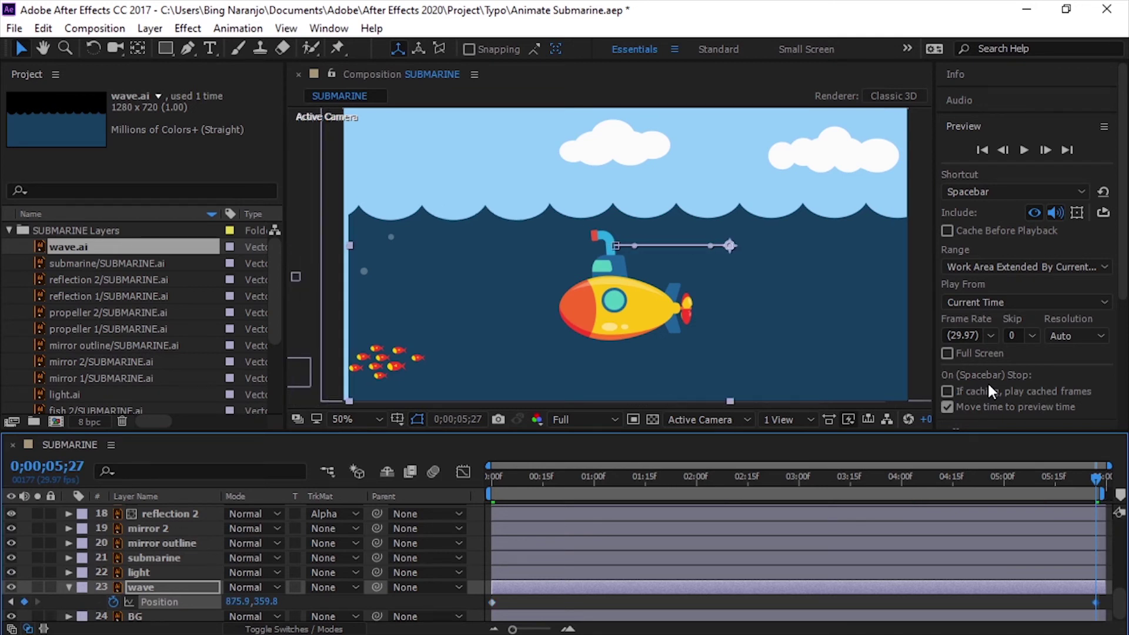
key(shift+Left)
key(shift+Left)
key(shift+Left)
key(shift+Left)
key(shift+Left)
key(shift+Left)
key(shift+Left)
key(shift+Left)
key(shift+Left)
key(shift+Left)
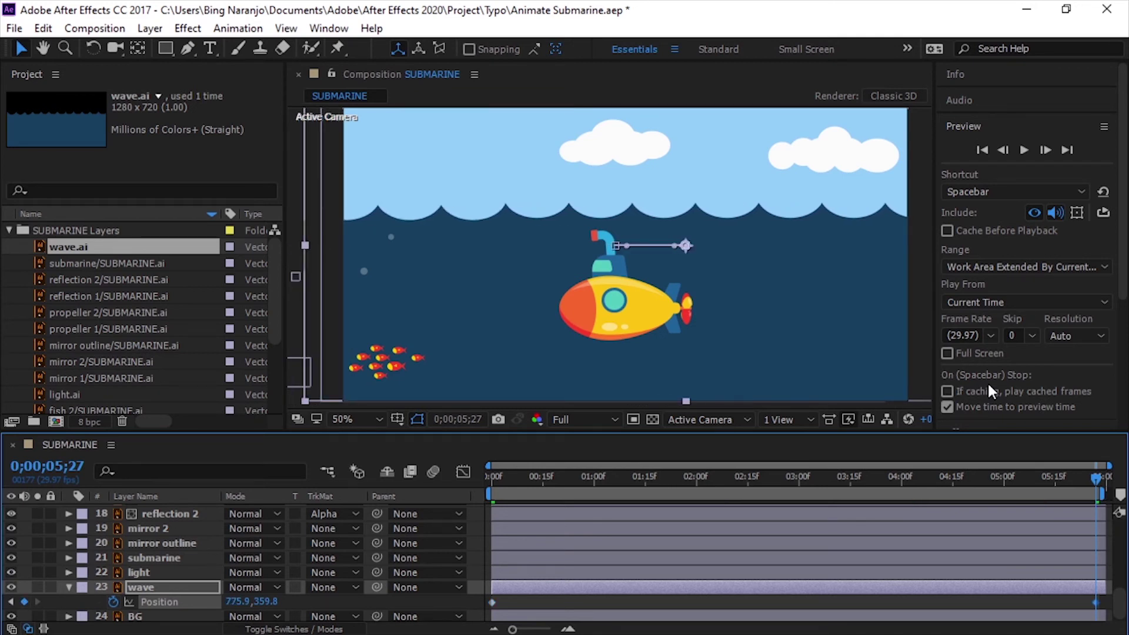
key(shift+Left)
key(shift+Left)
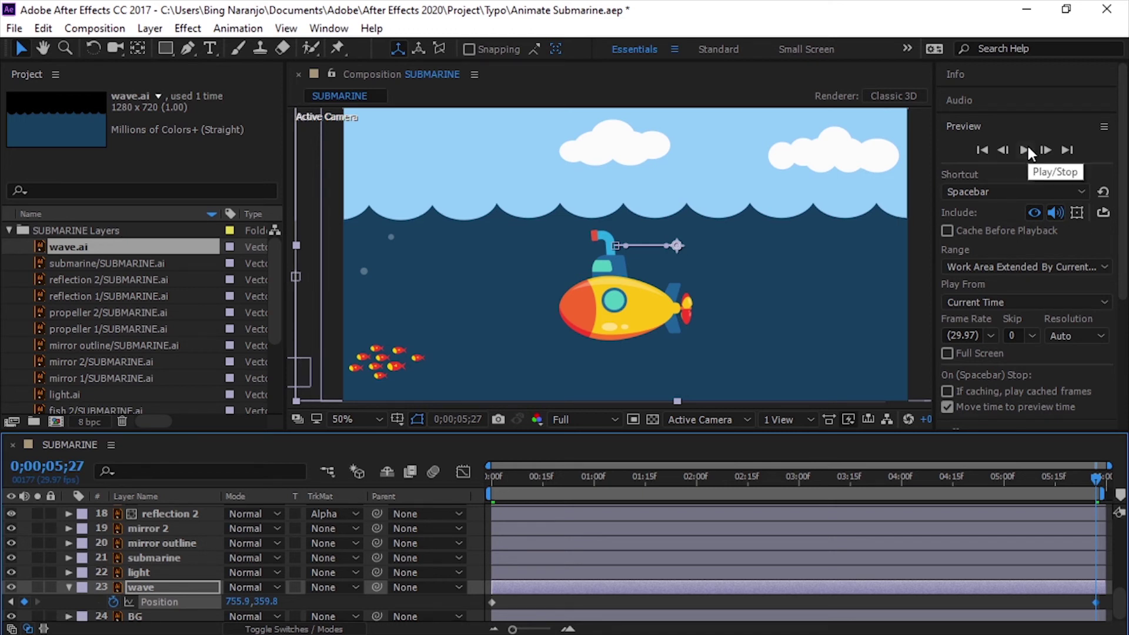
click(981, 148)
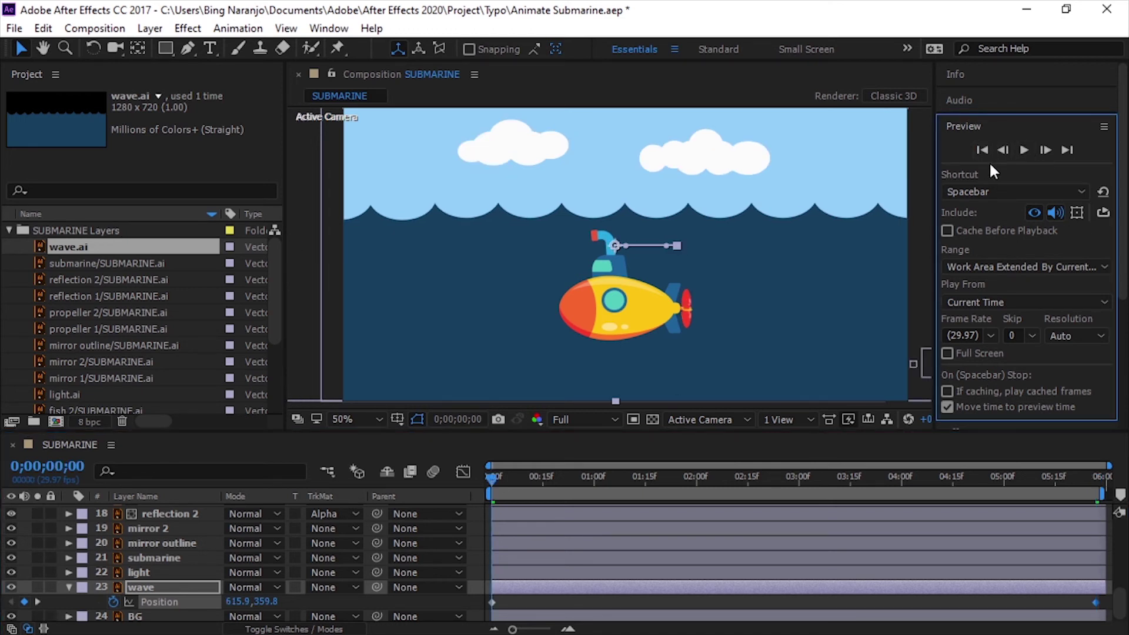
click(1024, 150)
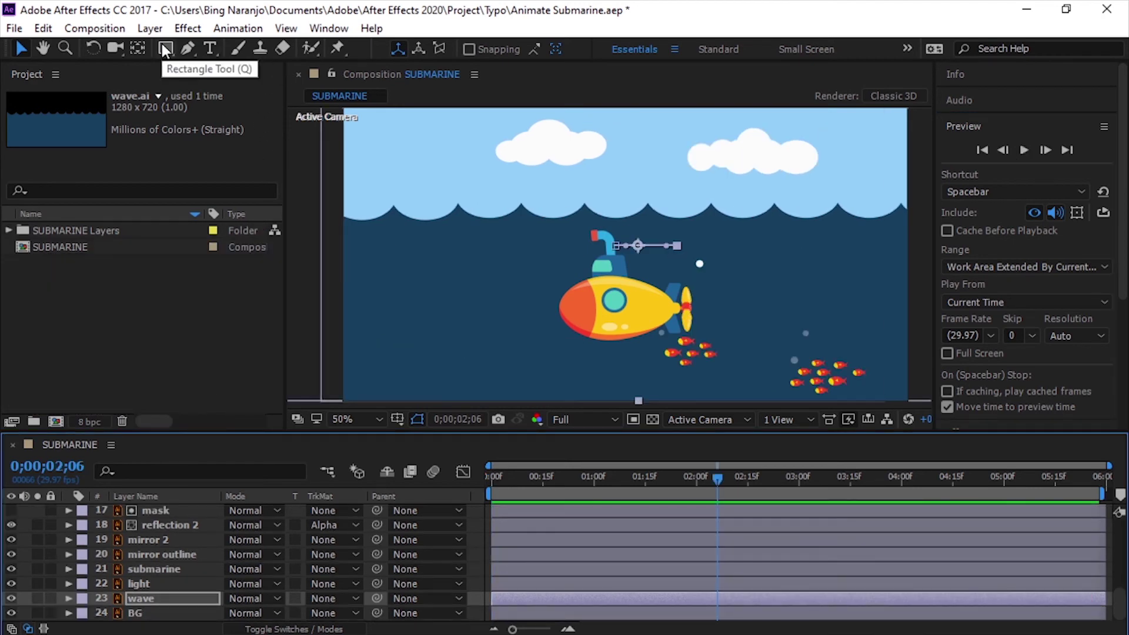
Draw a small circle beside the submarine's propeller with the Ellipse Tool.
click(166, 49)
click(243, 85)
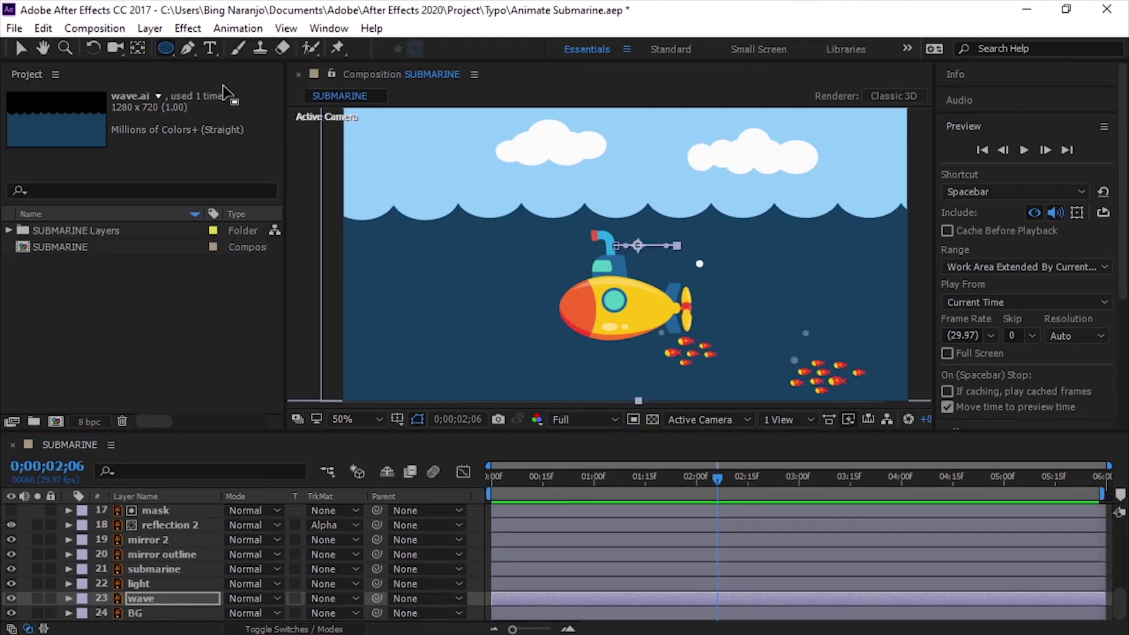
click(718, 310)
double_click(724, 312)
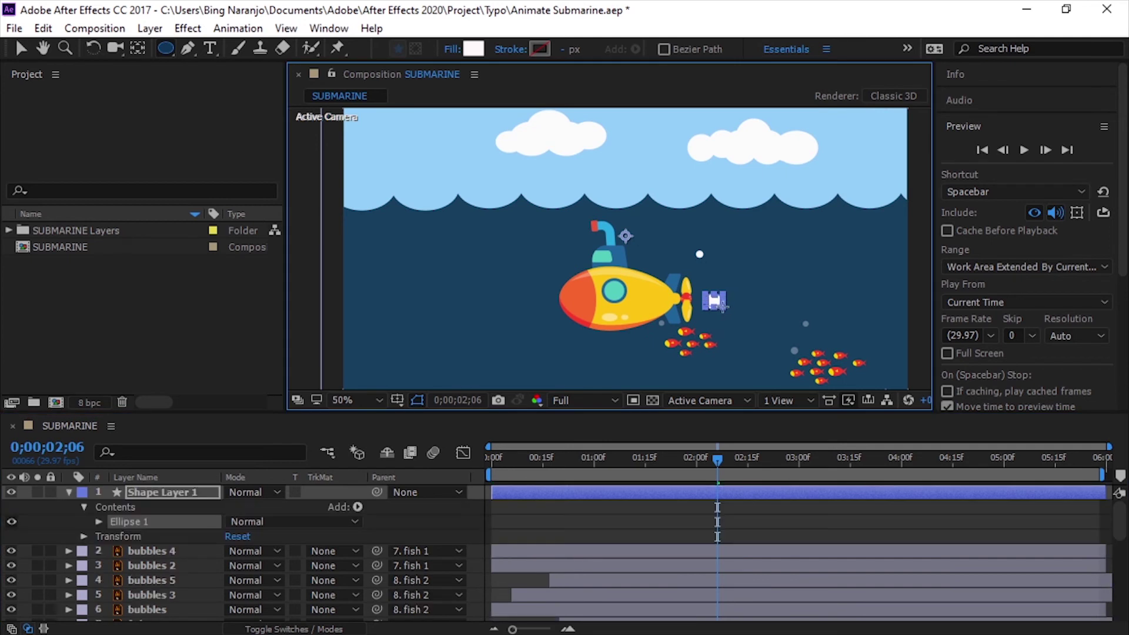
drag(721, 309, 716, 301)
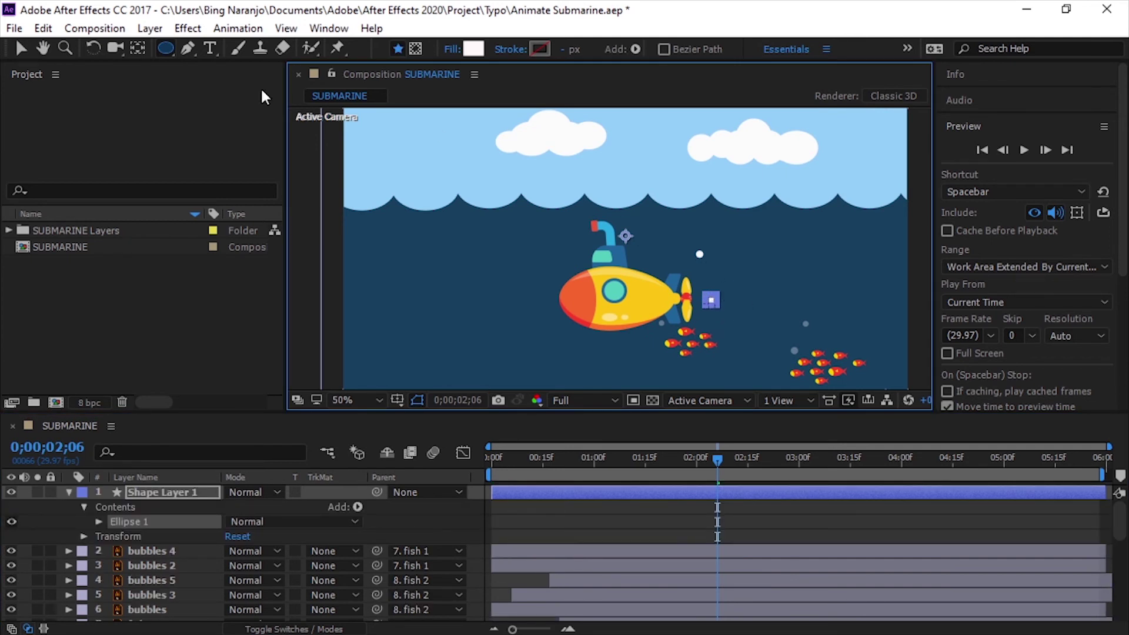
click(20, 47)
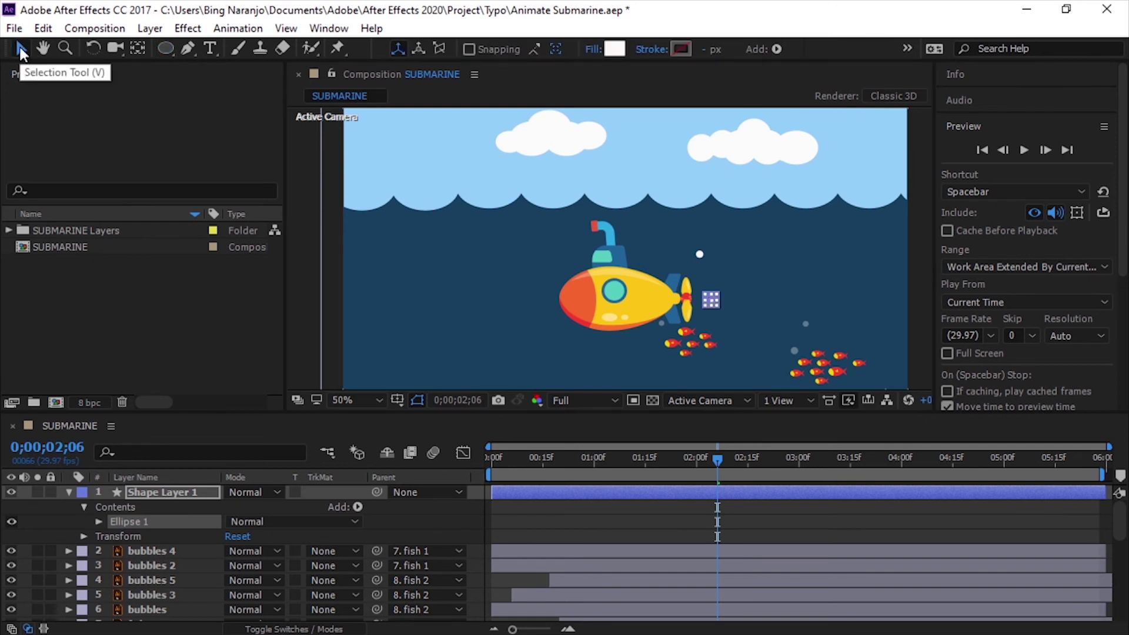
Rename the new shape layer to 'submarine bubble'.
click(152, 322)
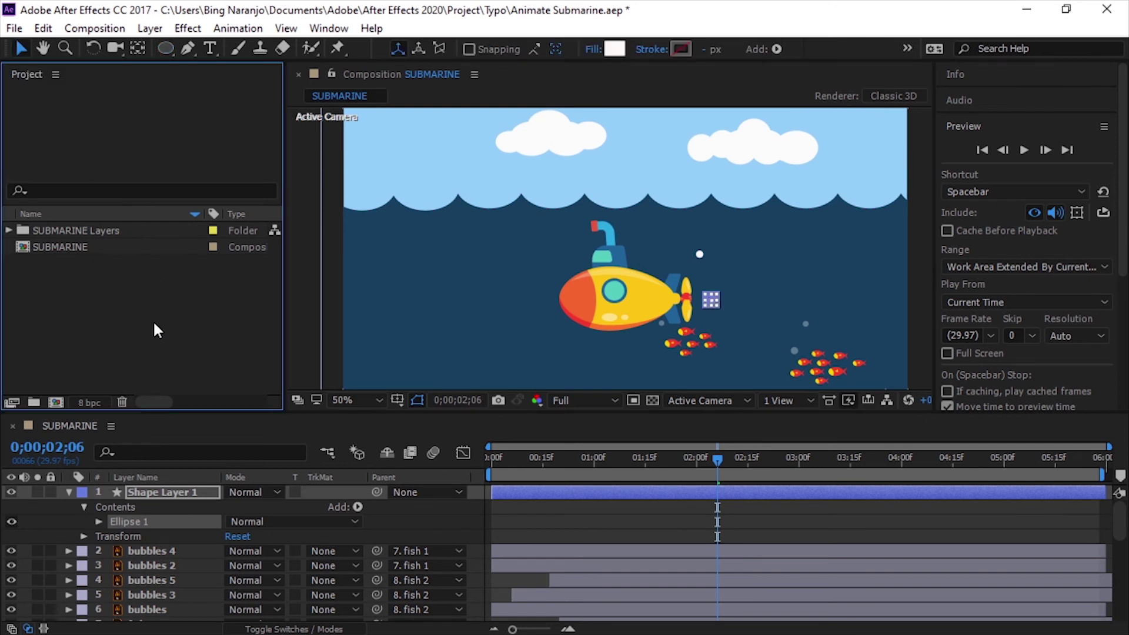
click(69, 493)
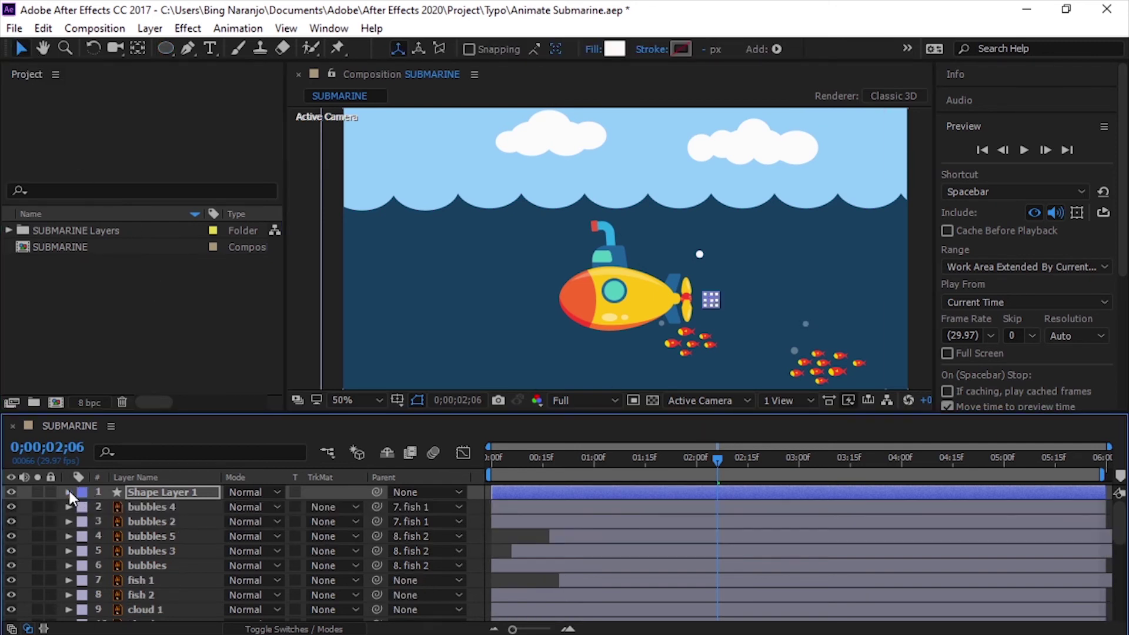
click(178, 492)
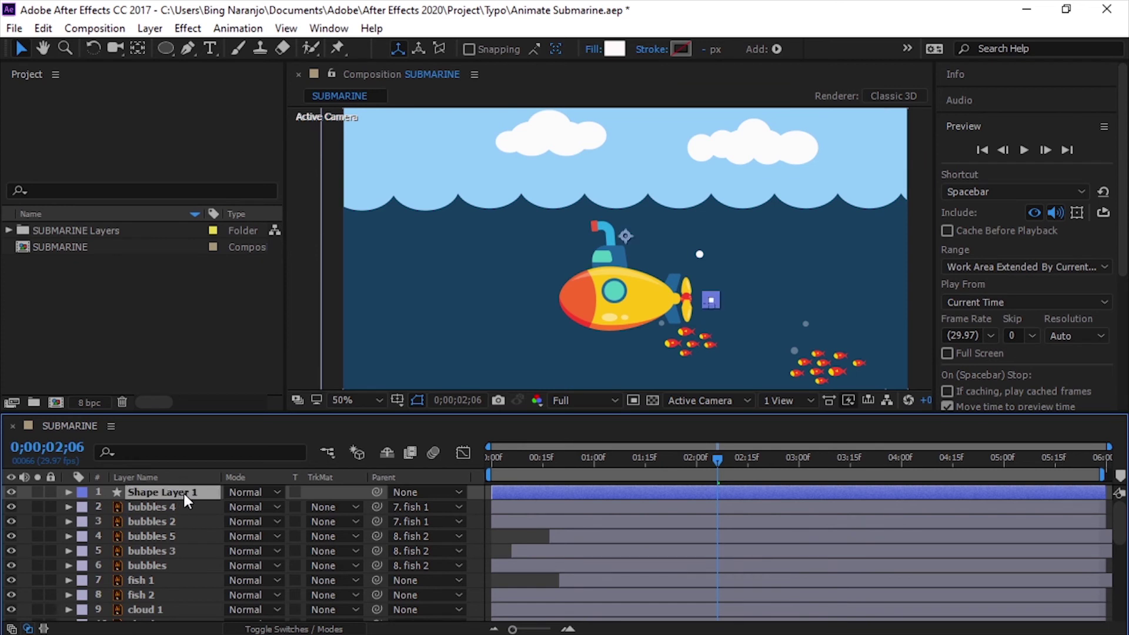
key(Return)
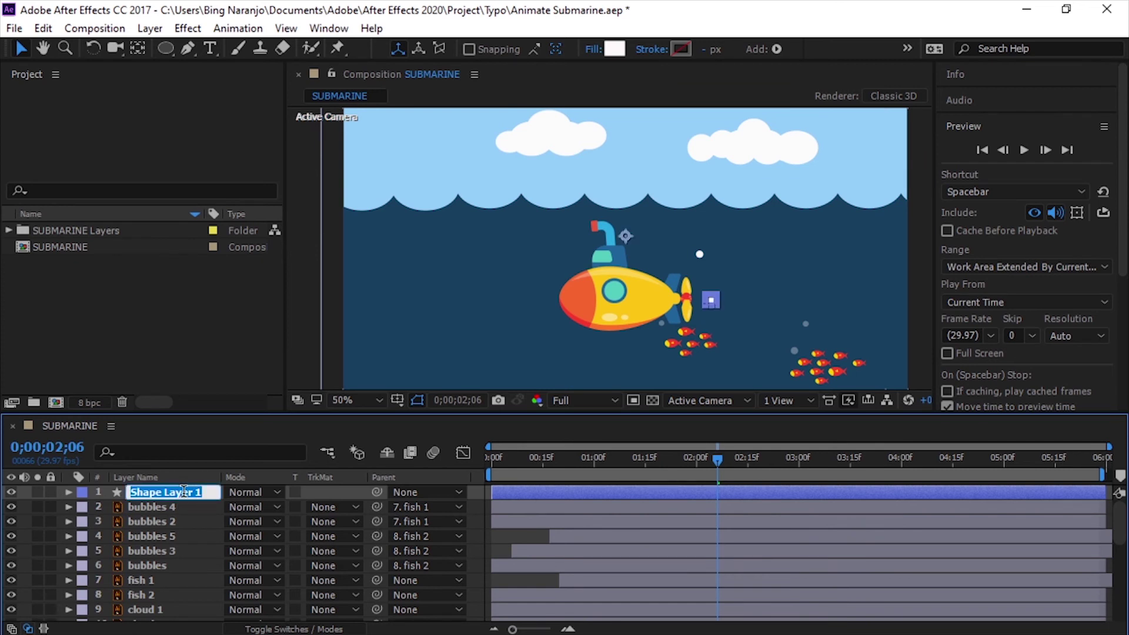
text(subma)
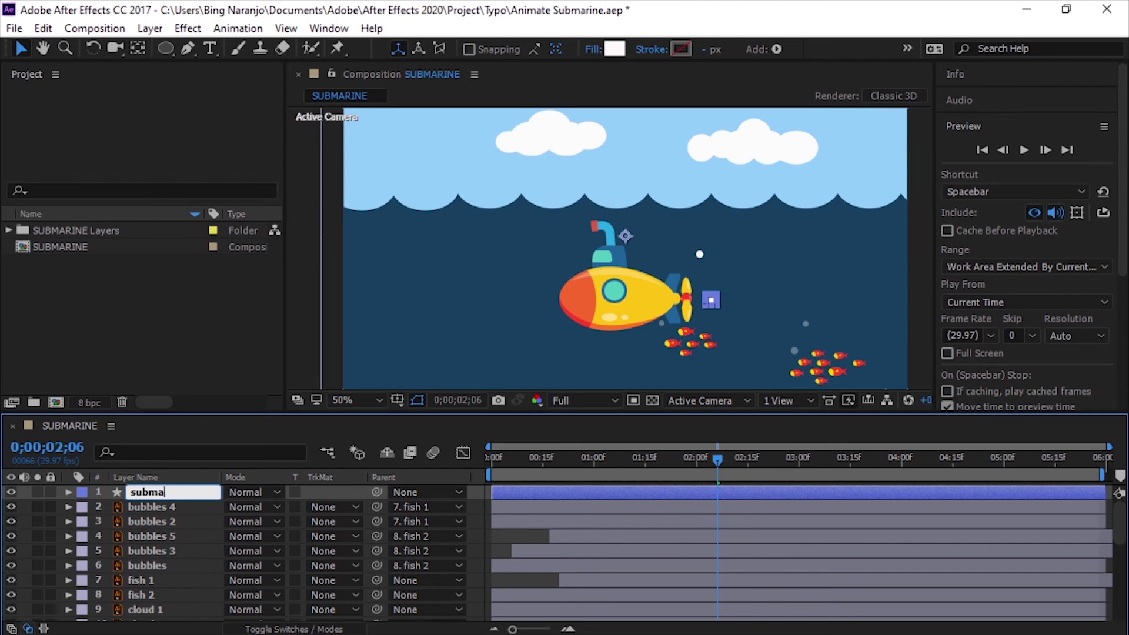
text(rine bubble)
key(Return)
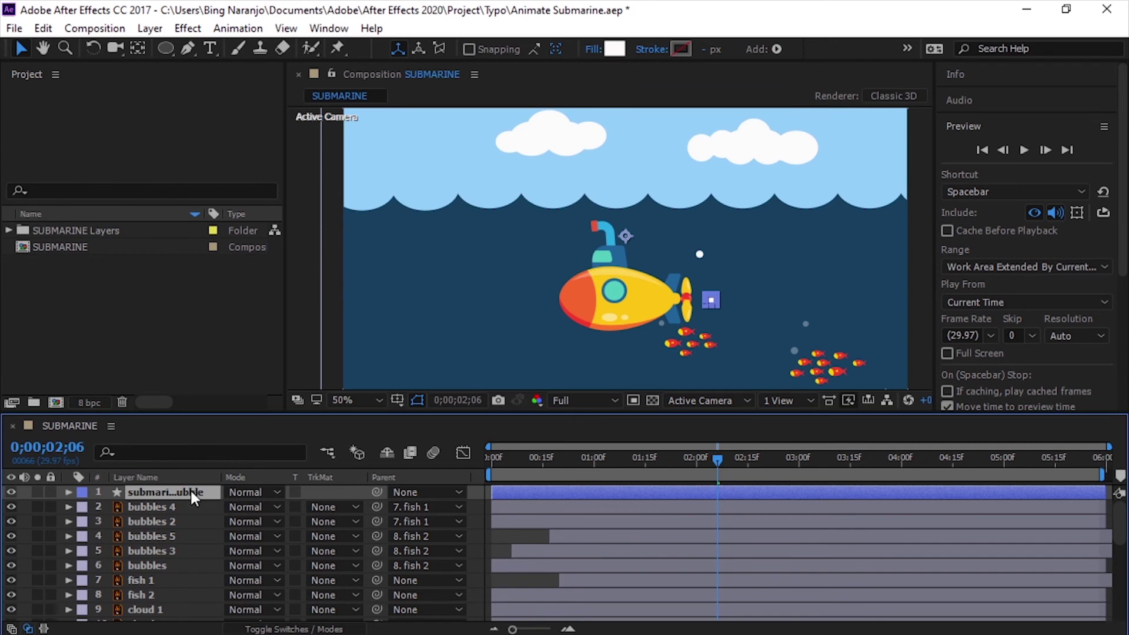
Show the bubble's Position and Opacity, and place the layer below the submarine layer.
key(p)
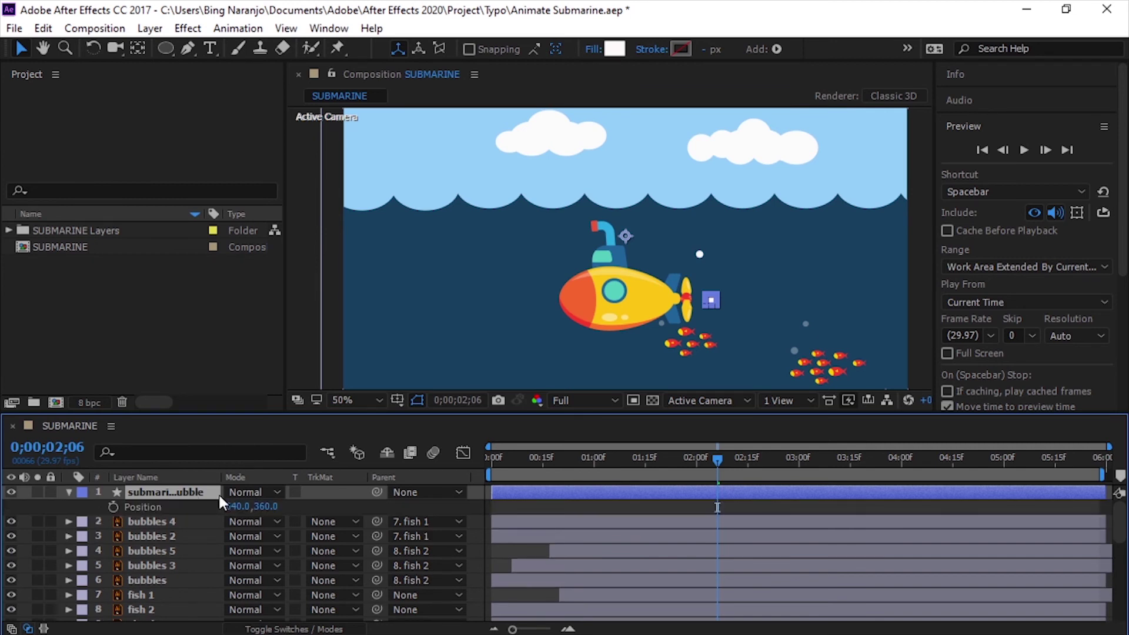
key(shift+t)
drag(630, 457, 453, 475)
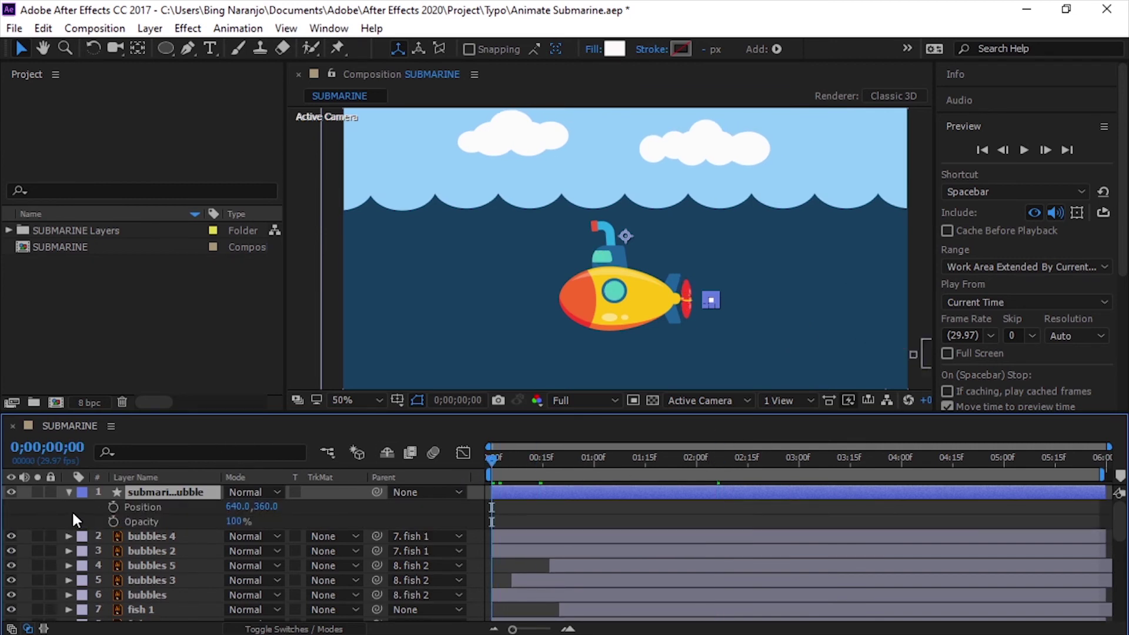
key(ctrl+z)
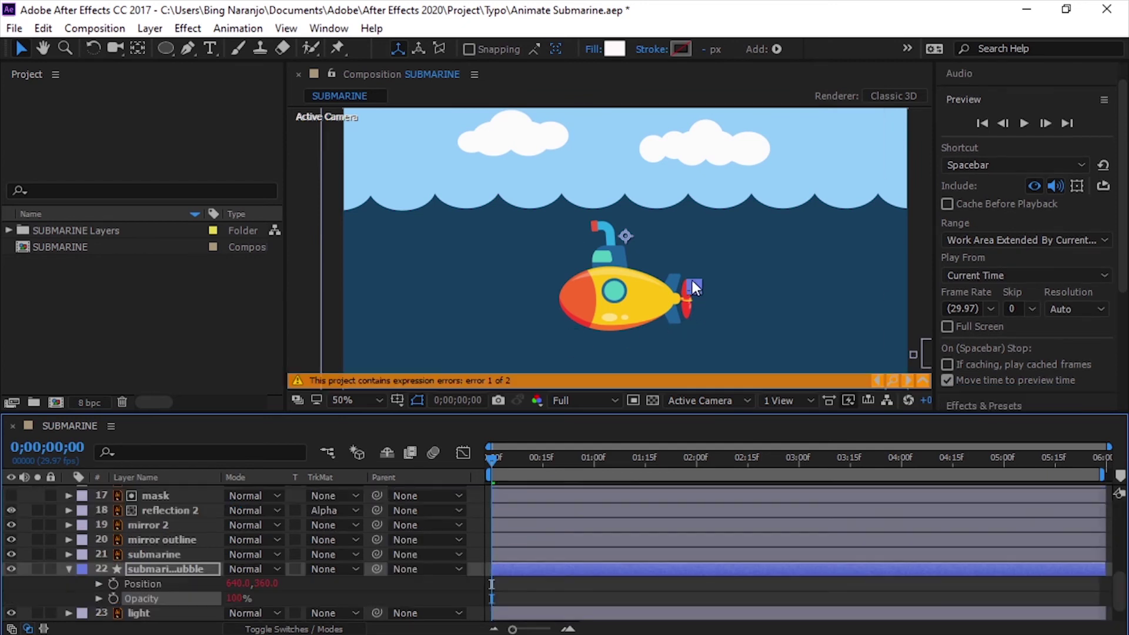
Move the bubble's anchor to the submarine's tail and keyframe it drifting right by one second.
key(y)
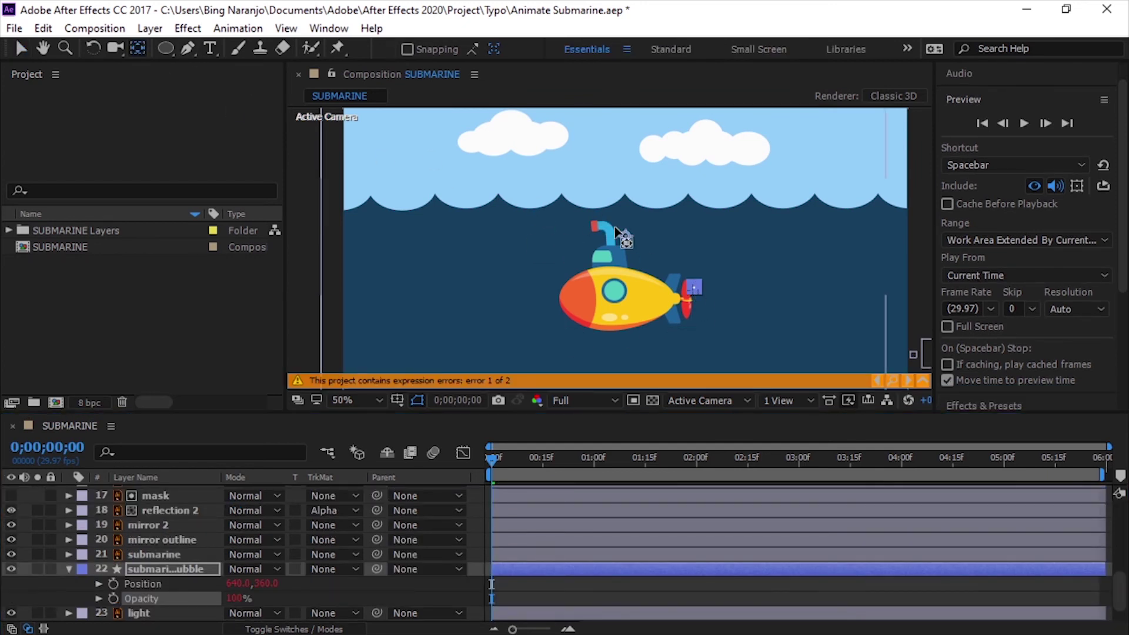
drag(625, 237, 690, 285)
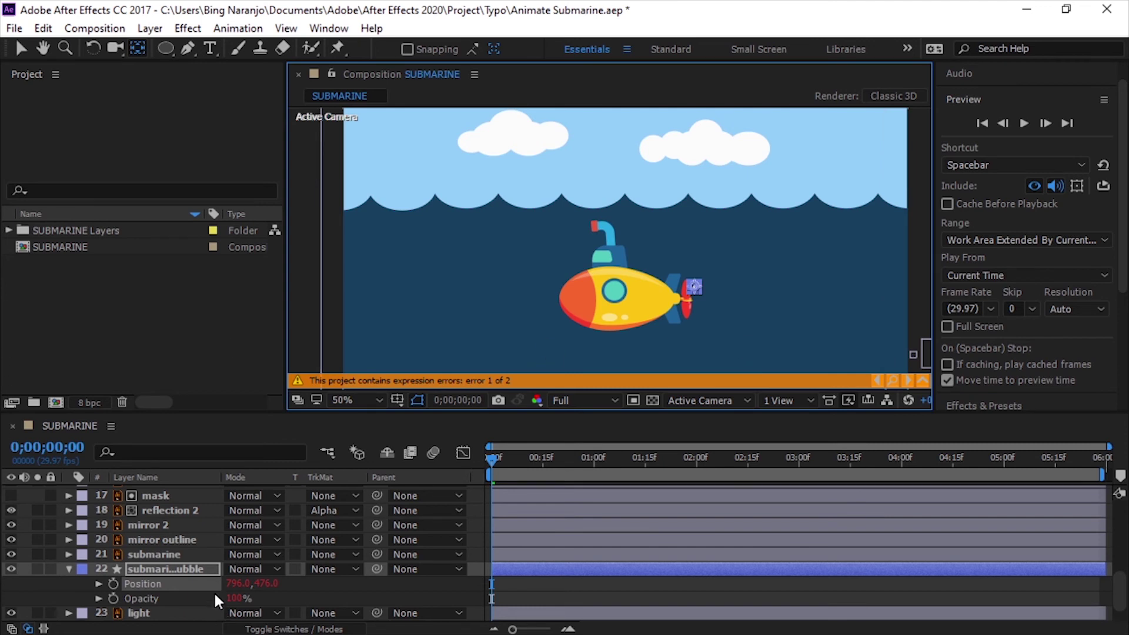
click(113, 583)
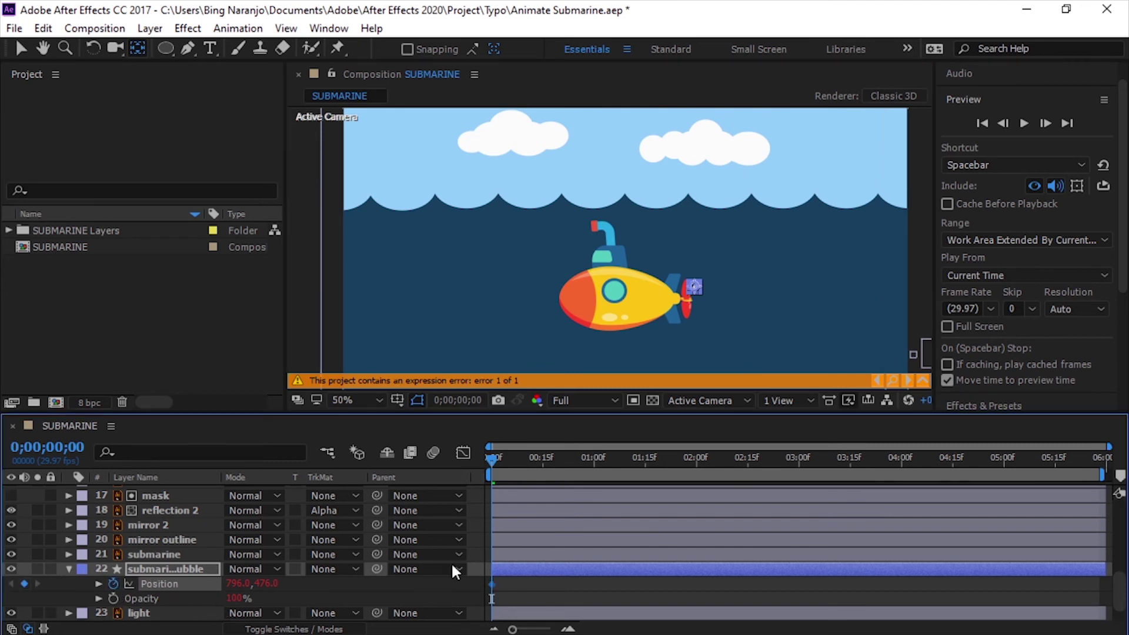
drag(493, 463, 594, 478)
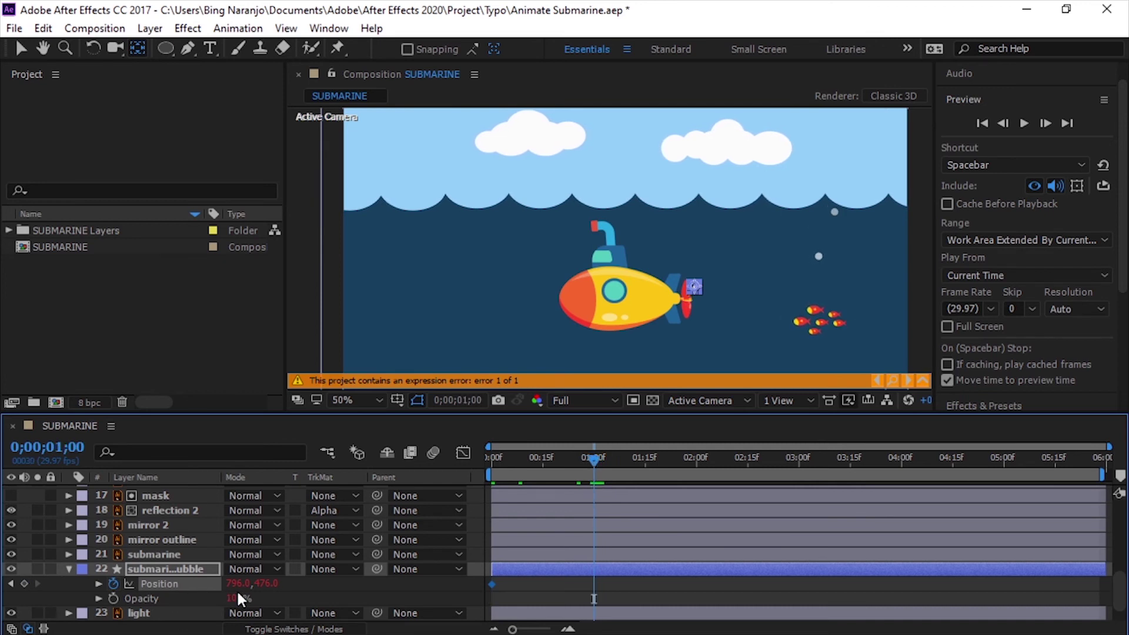
drag(238, 583, 373, 587)
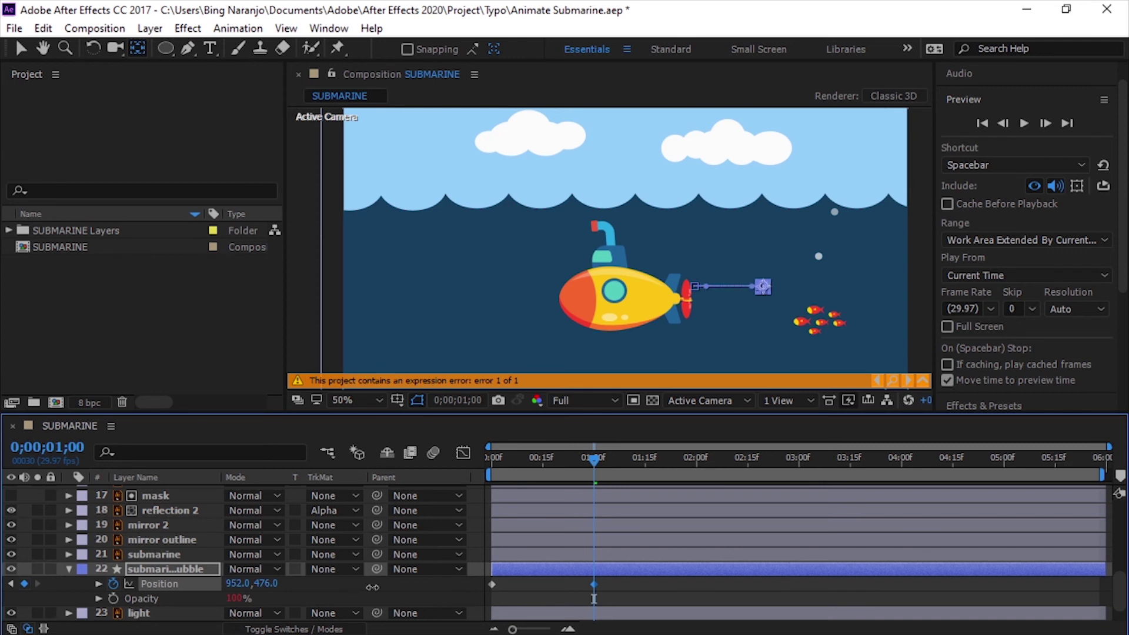
click(590, 461)
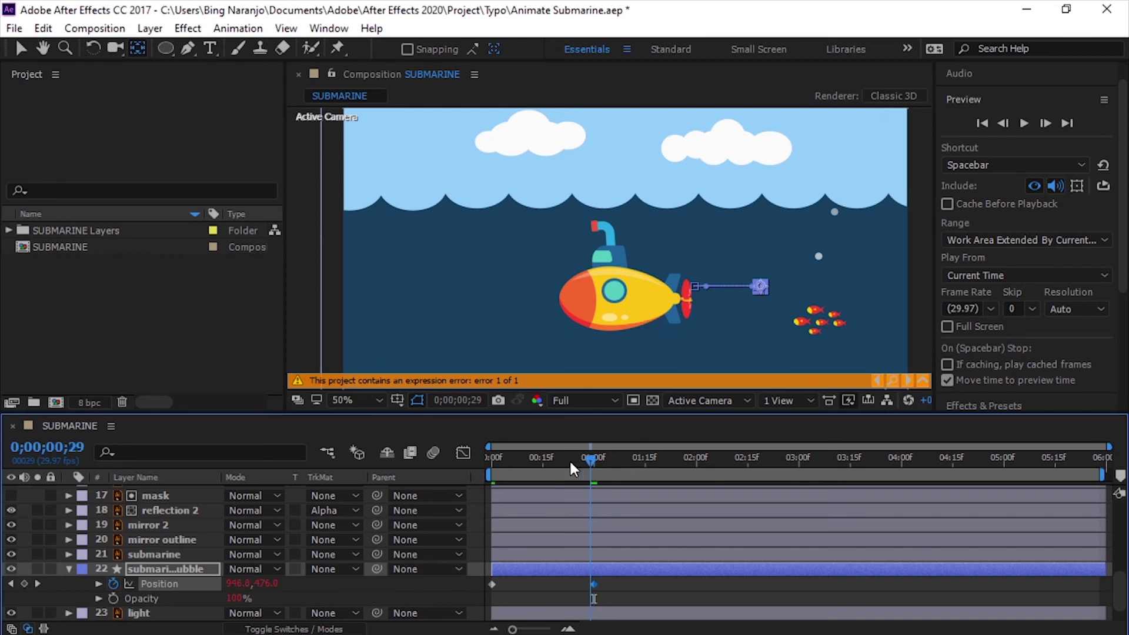
drag(569, 460, 490, 460)
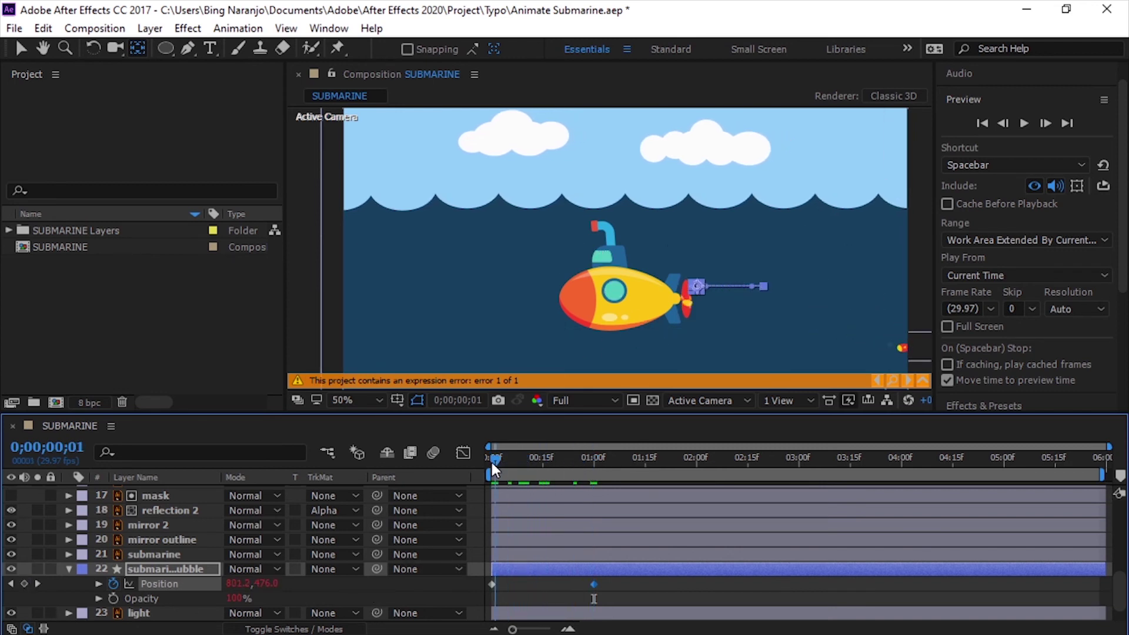
Place the bubble's path start on the propeller and smooth the motion-path curve.
drag(696, 287, 695, 295)
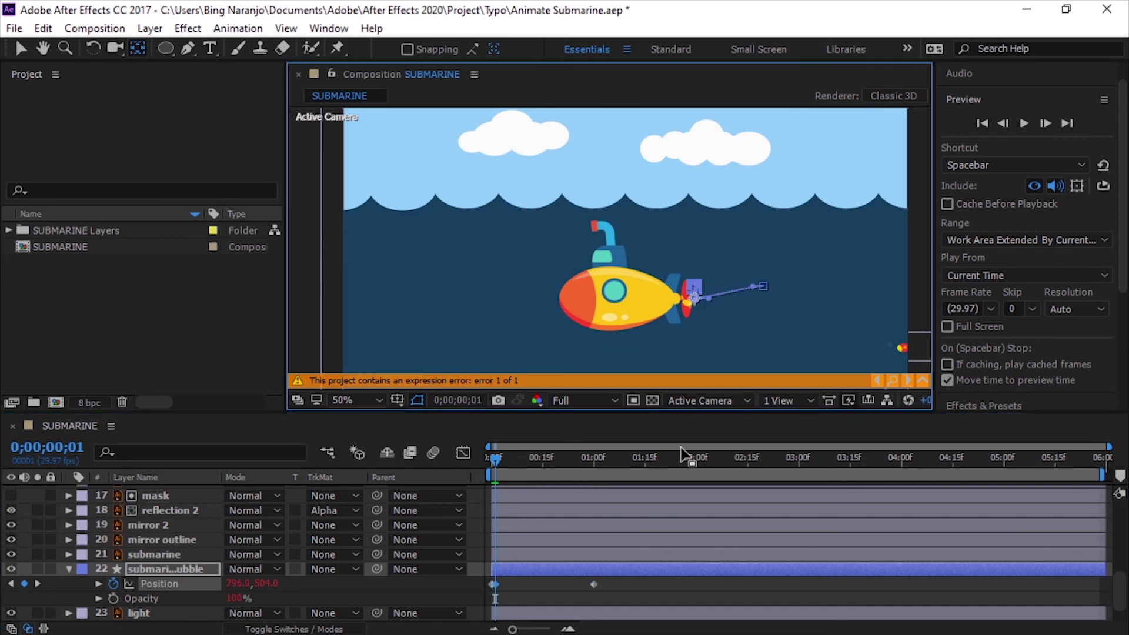
key(ctrl+z)
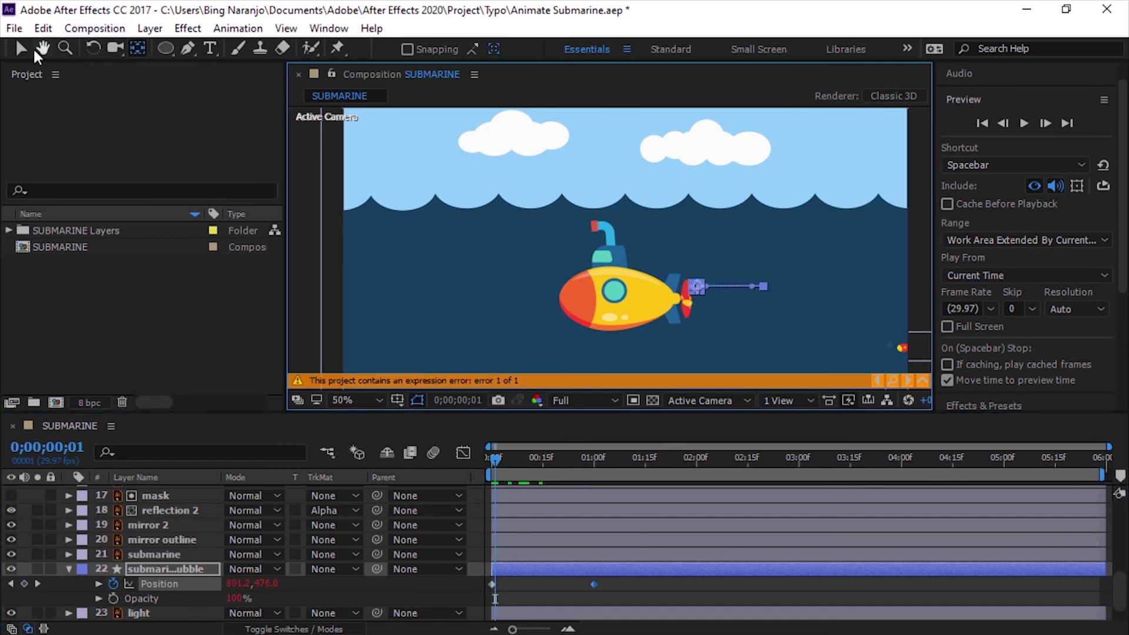
click(21, 49)
click(696, 285)
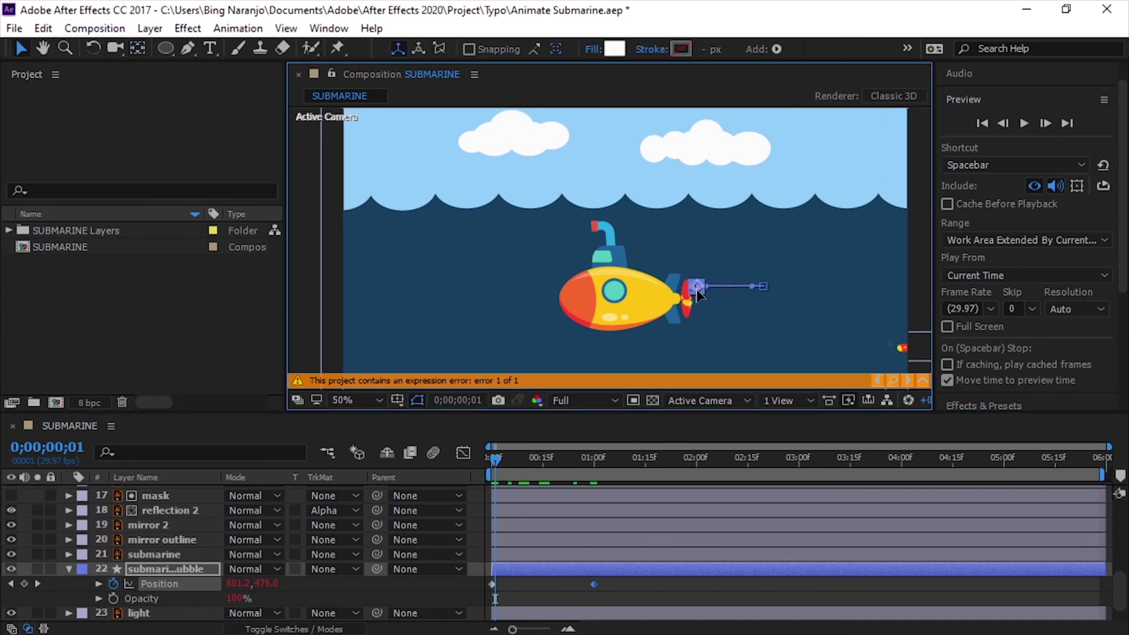
drag(697, 290, 724, 285)
drag(714, 298, 715, 298)
Fade the bubble from 0% Opacity at frame 0 to 100% at 0;00;00;20.
click(487, 456)
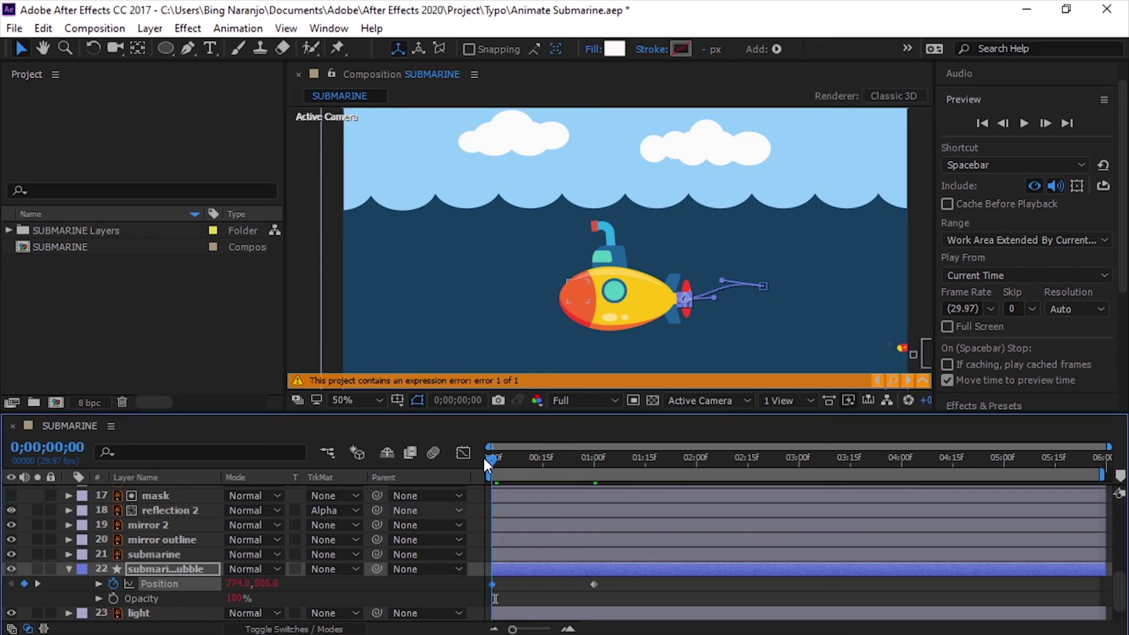
click(234, 599)
text(0)
key(Return)
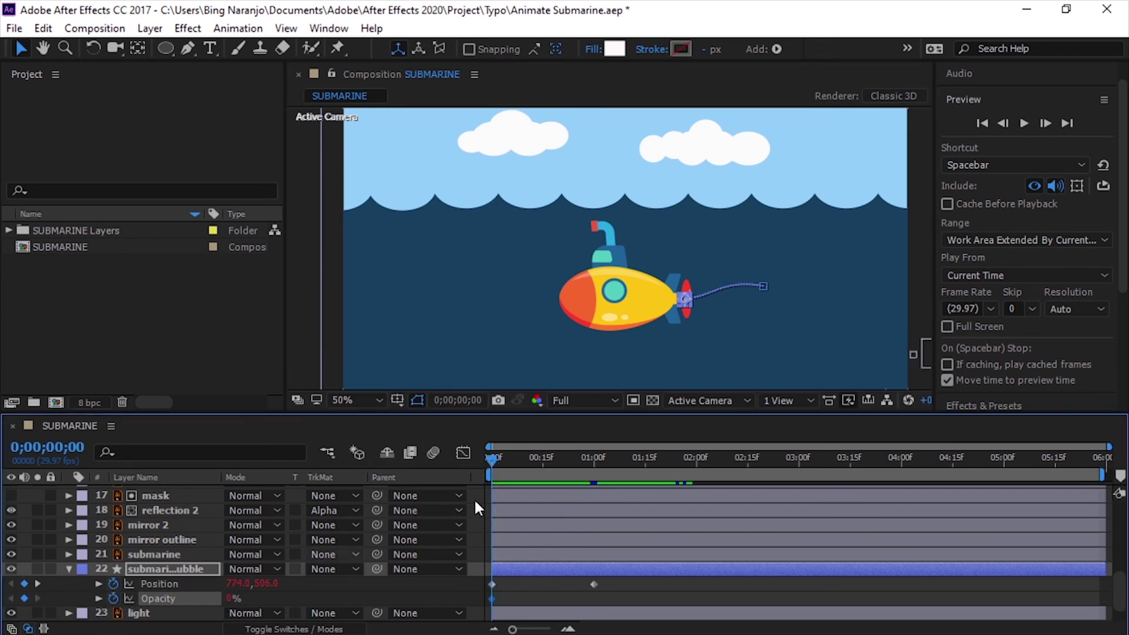
drag(493, 460, 560, 467)
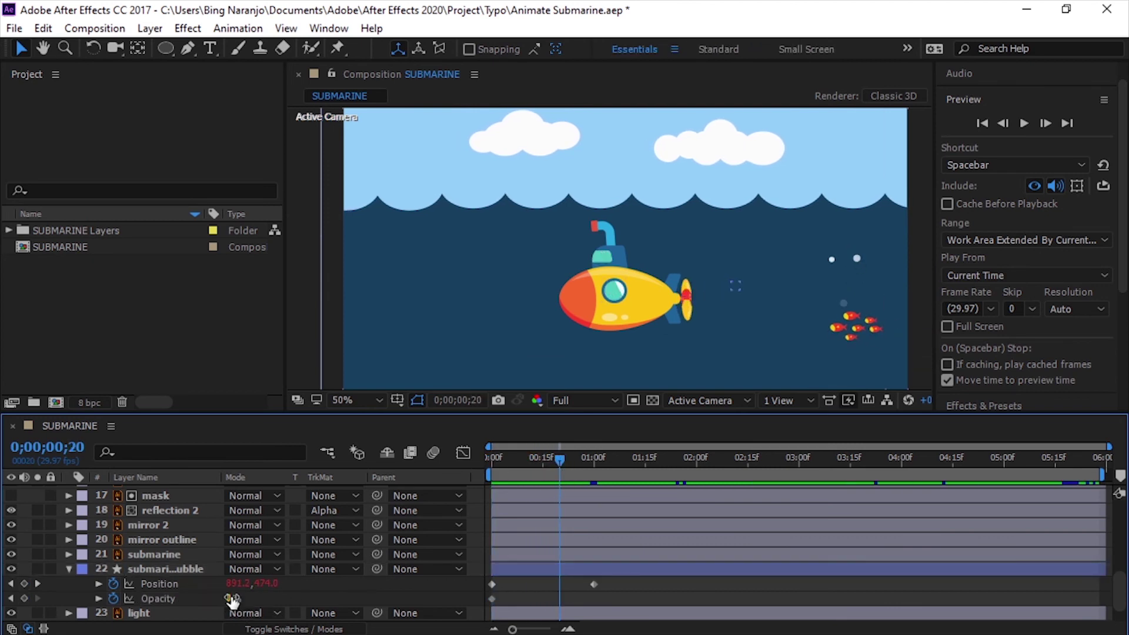
drag(230, 598, 341, 595)
Lower the bubble's Opacity again with a keyframe at 0;00;01;00.
drag(564, 456, 591, 466)
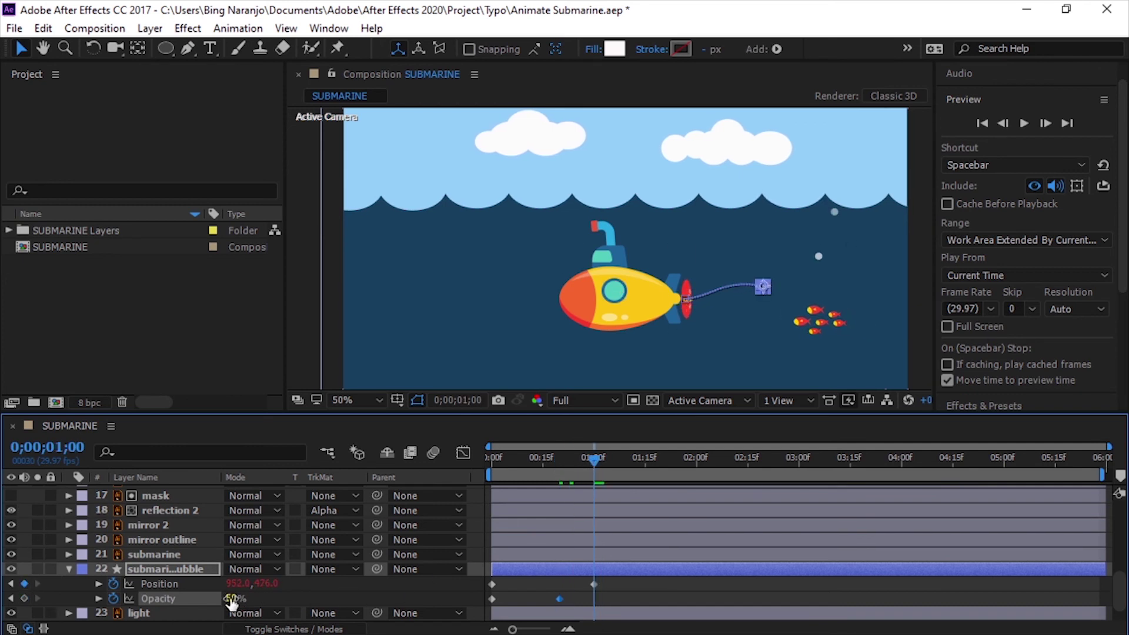
drag(554, 457, 559, 457)
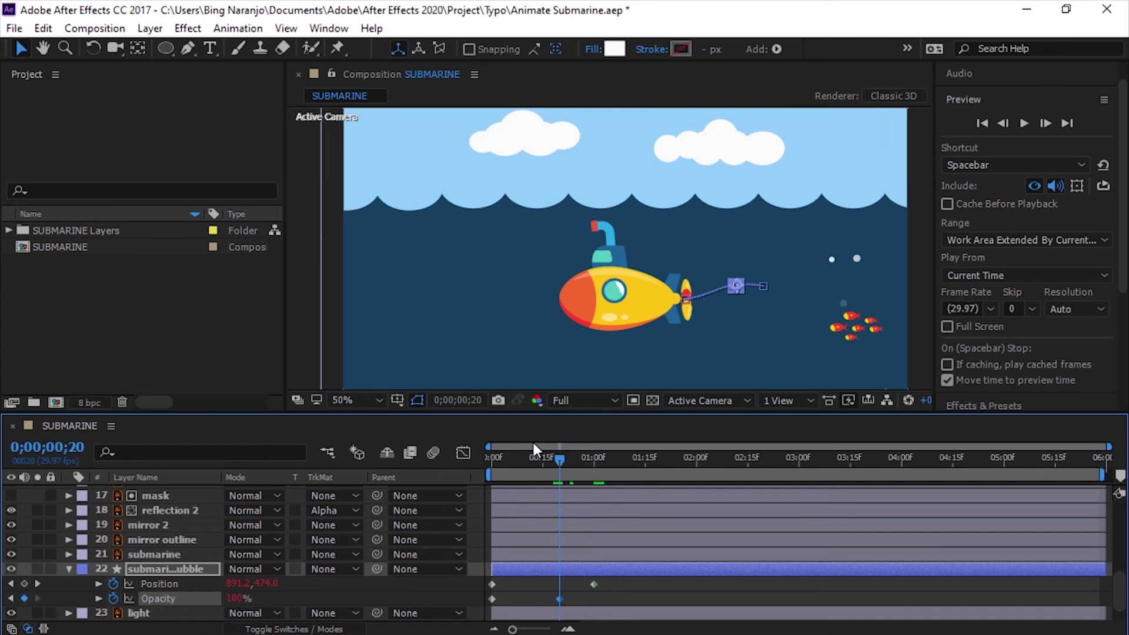
drag(559, 457, 593, 458)
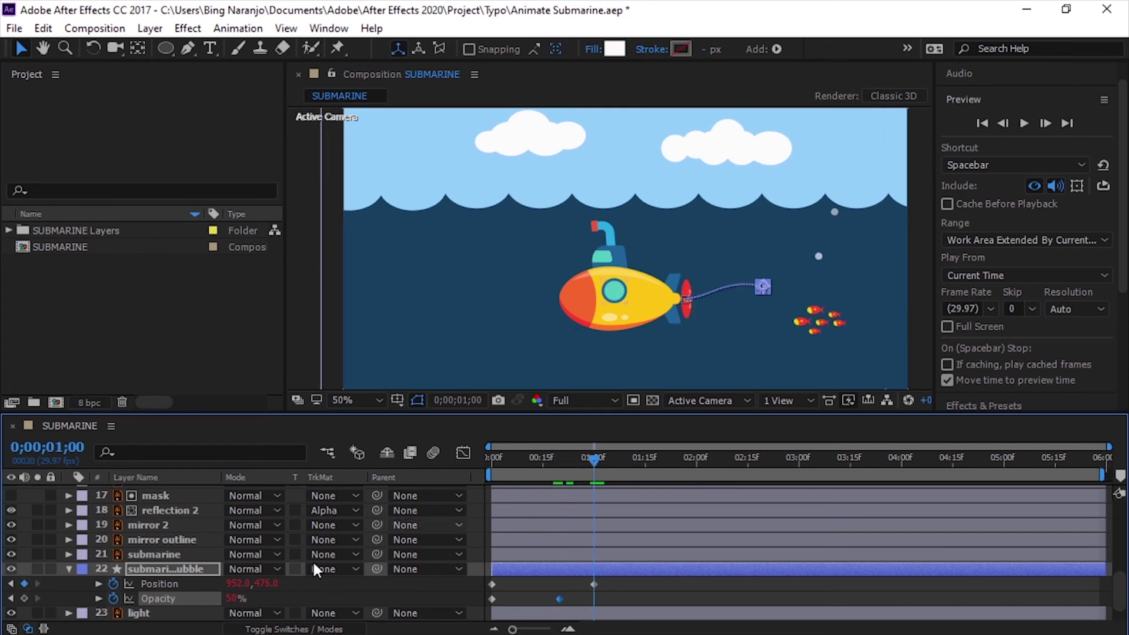
click(236, 598)
text(50)
drag(235, 600, 695, 470)
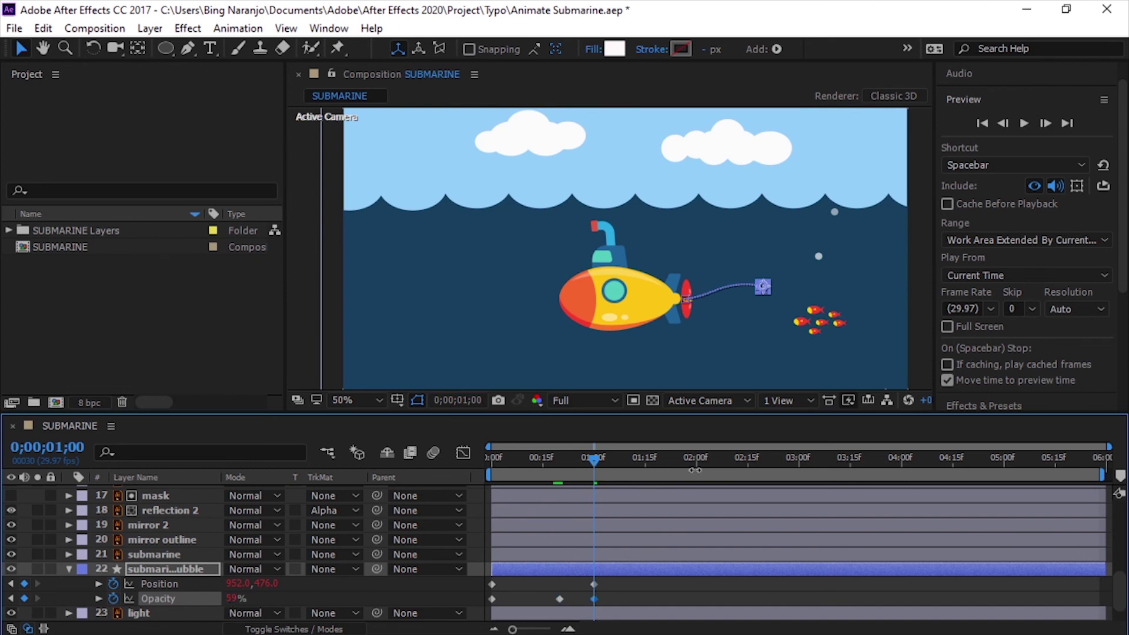
drag(592, 458, 392, 456)
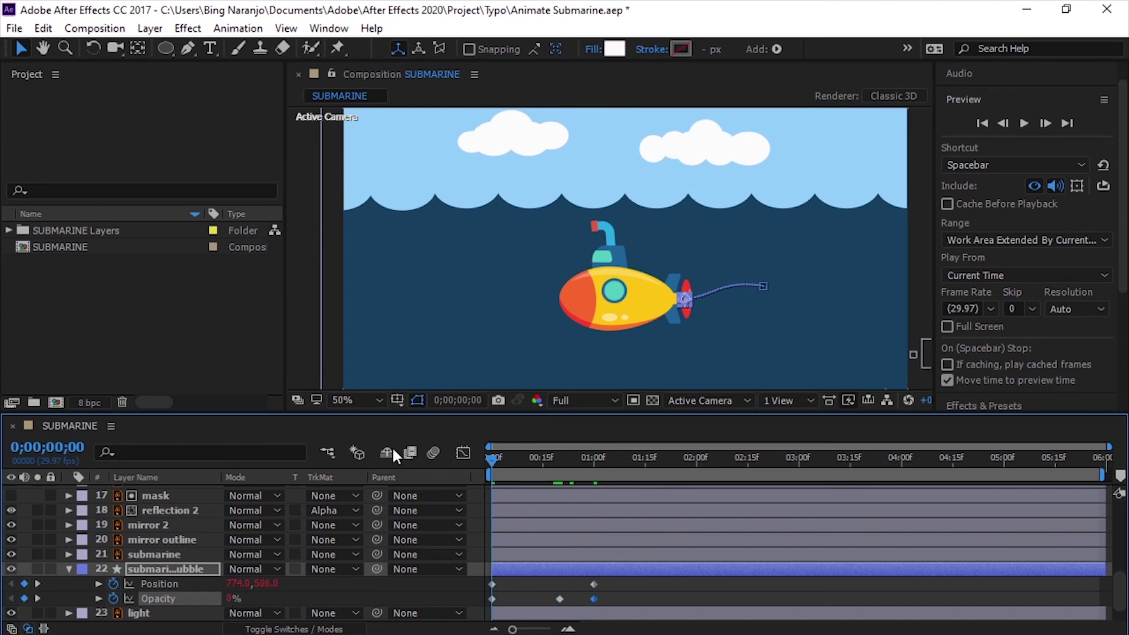
Duplicate the bubble layer as submarine bubble 2, starting a few frames later.
click(68, 569)
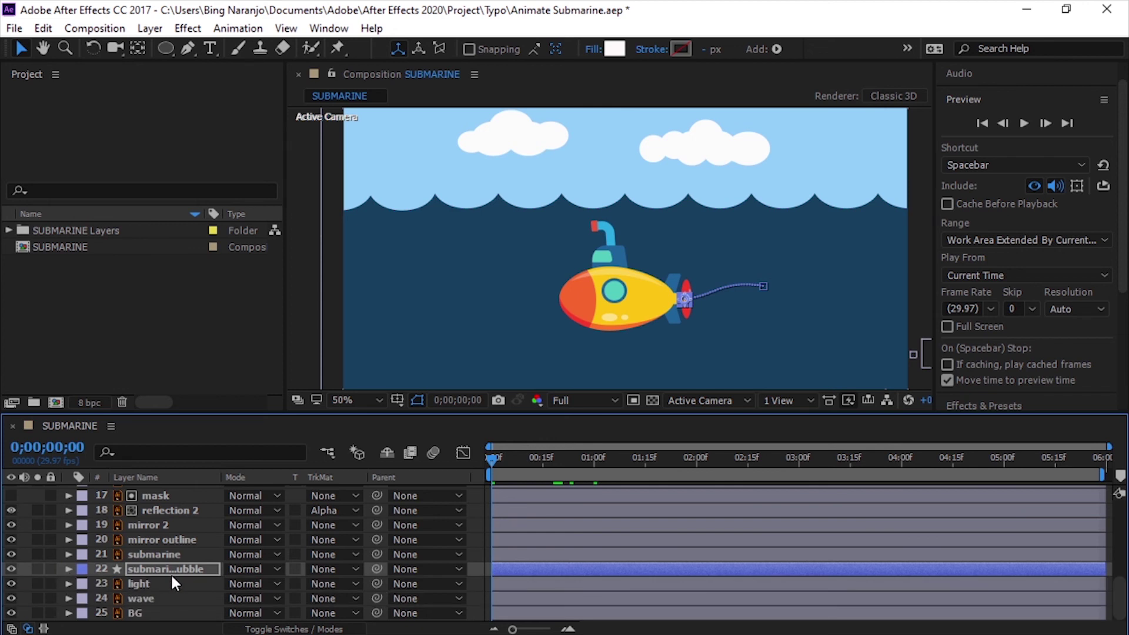
double_click(187, 570)
key(ctrl+d)
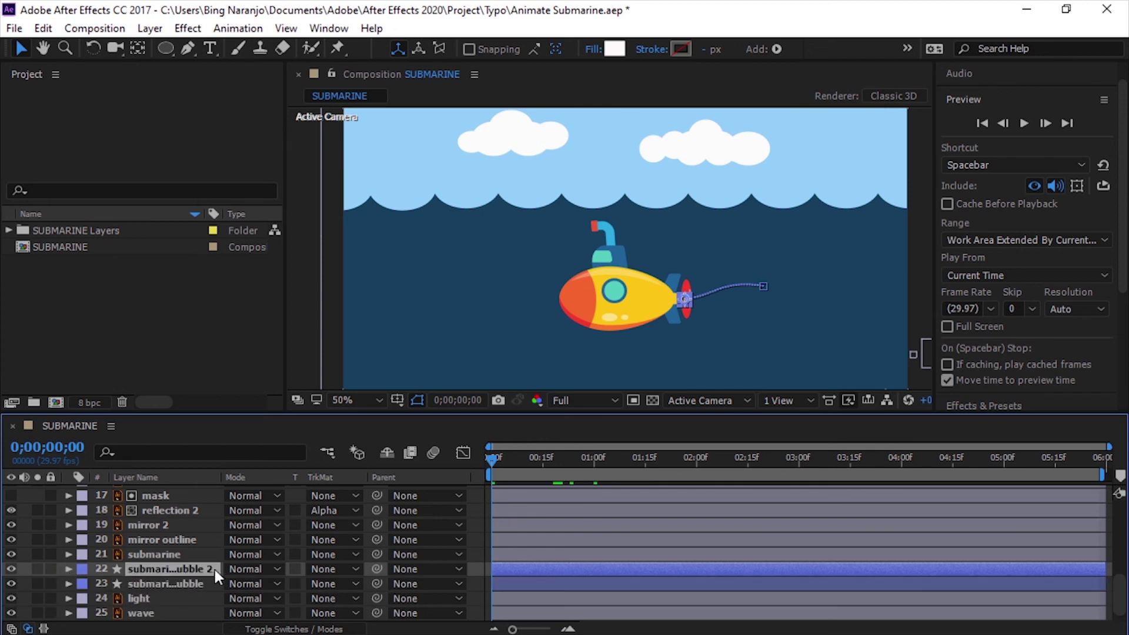
drag(525, 569, 537, 570)
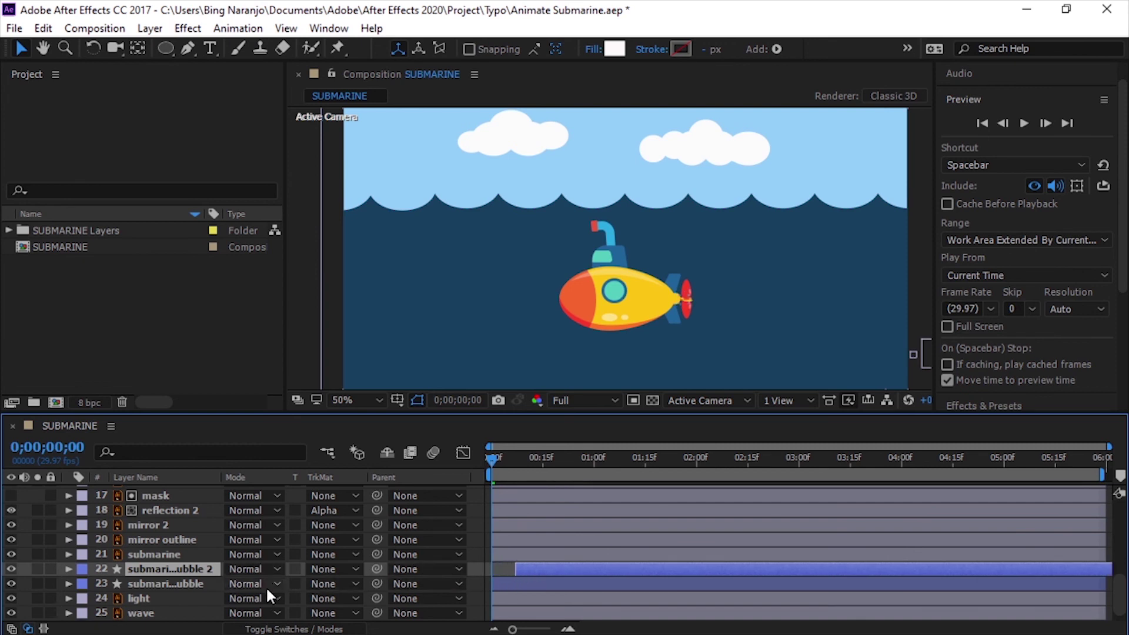
key(u)
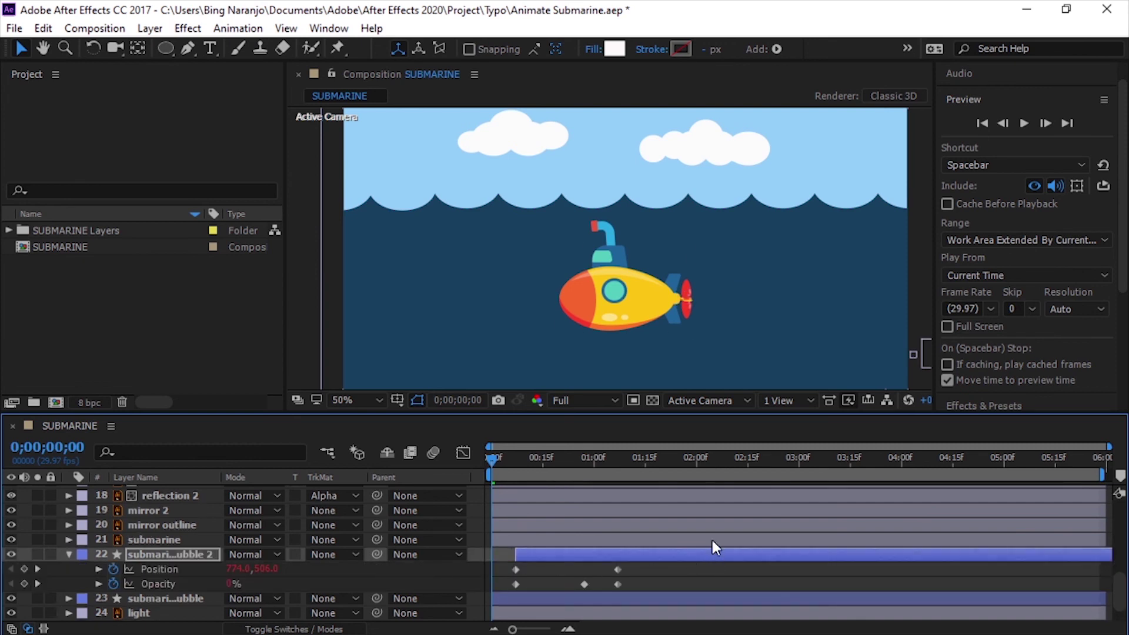
Move the copy's last Position keyframe at 0;01;07 lower, to 932.0,522.0.
drag(488, 456, 620, 460)
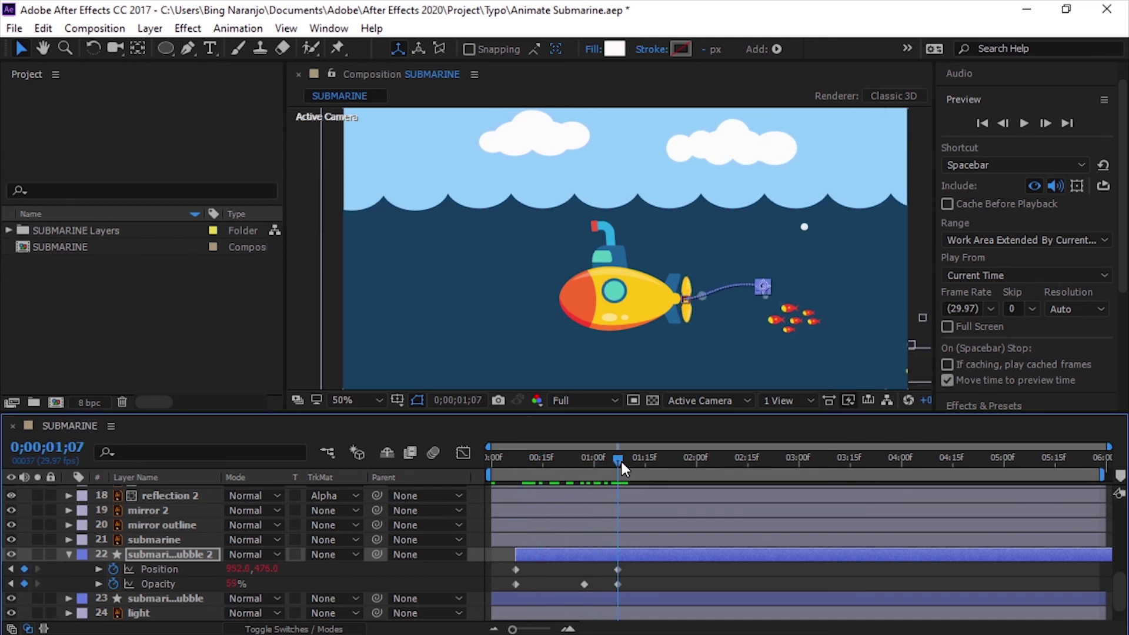
click(618, 569)
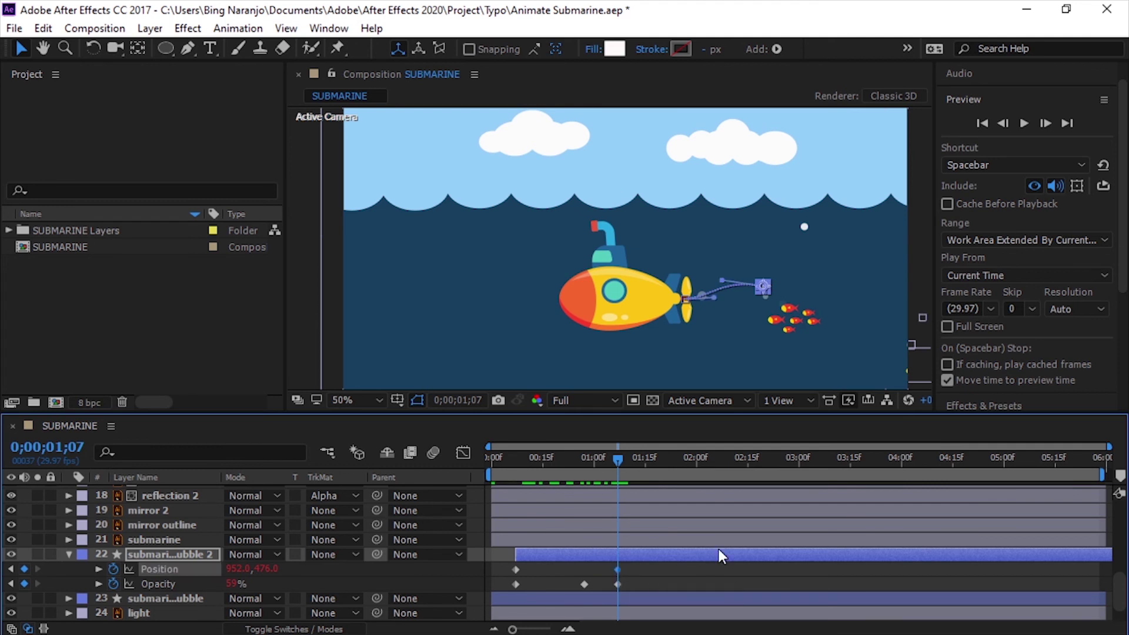
drag(765, 282, 712, 306)
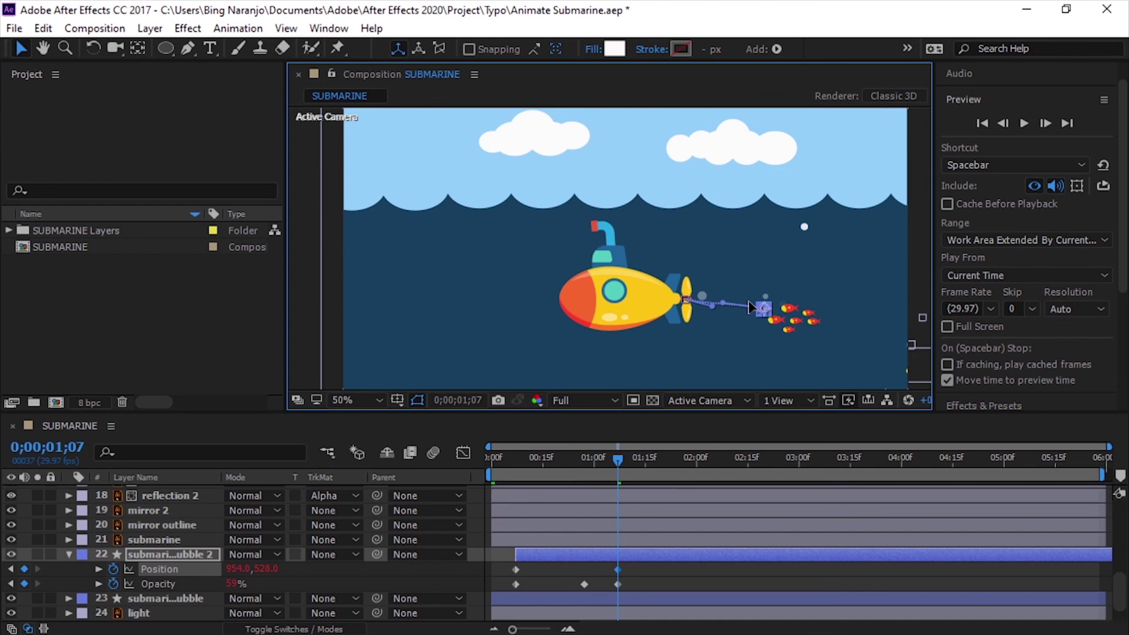
key(shift+Left)
key(shift+Left)
key(shift+Left)
key(shift+Up)
mouse_move(756, 305)
mouse_down()
mouse_move(774, 301)
mouse_move(730, 307)
mouse_move(753, 305)
mouse_up()
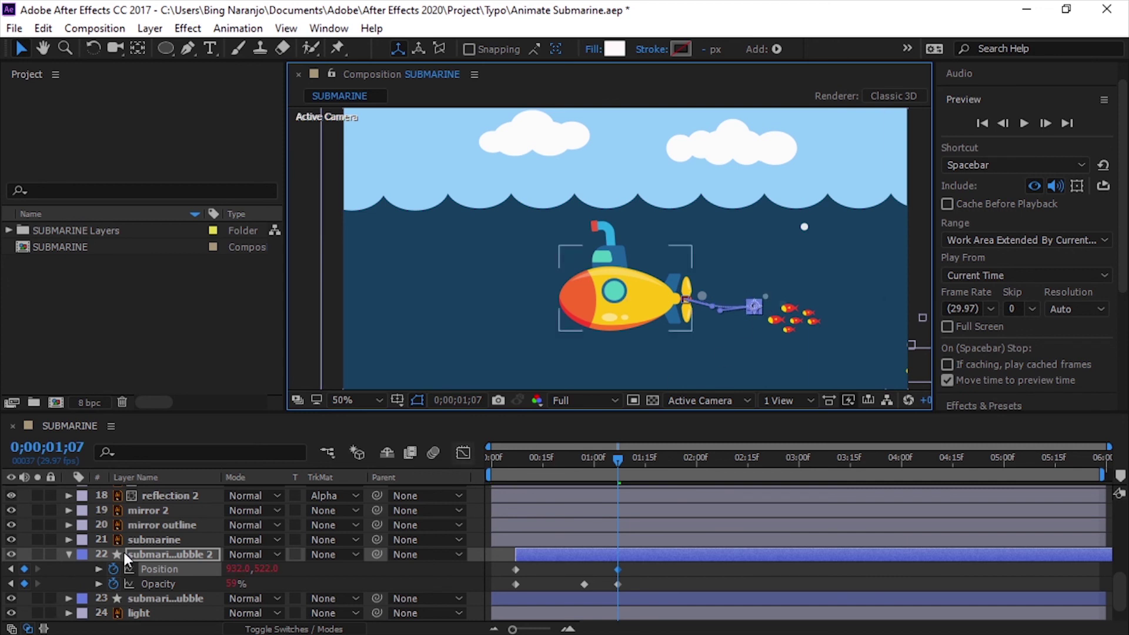
Duplicate the bubble layer as submarine bubble 3 and shift its start later.
click(68, 554)
key(Return)
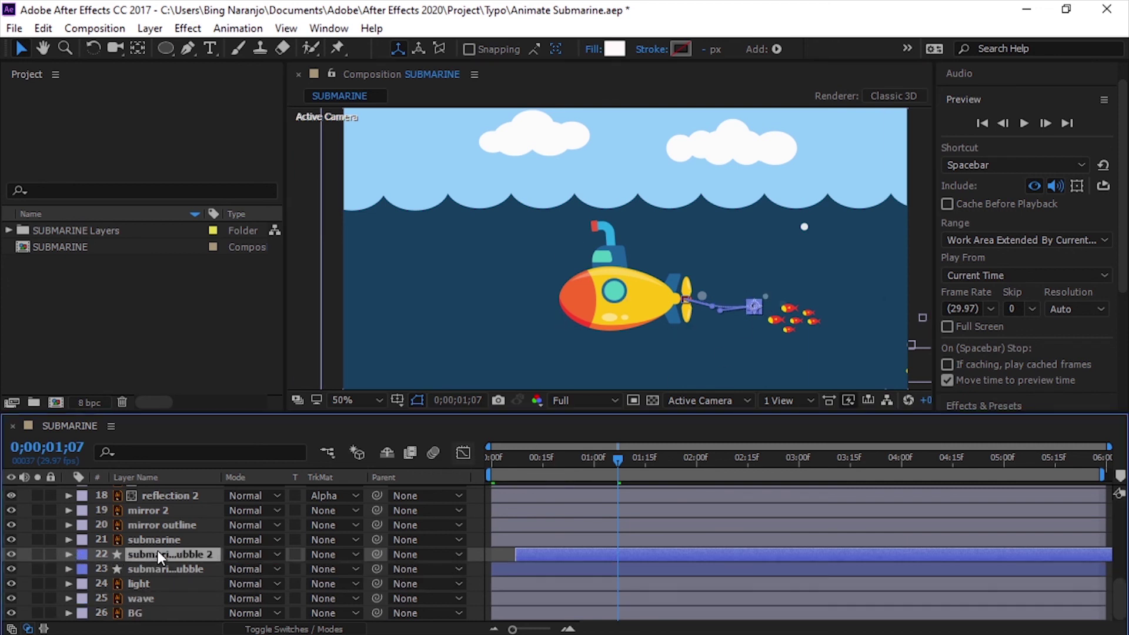
key(ctrl+d)
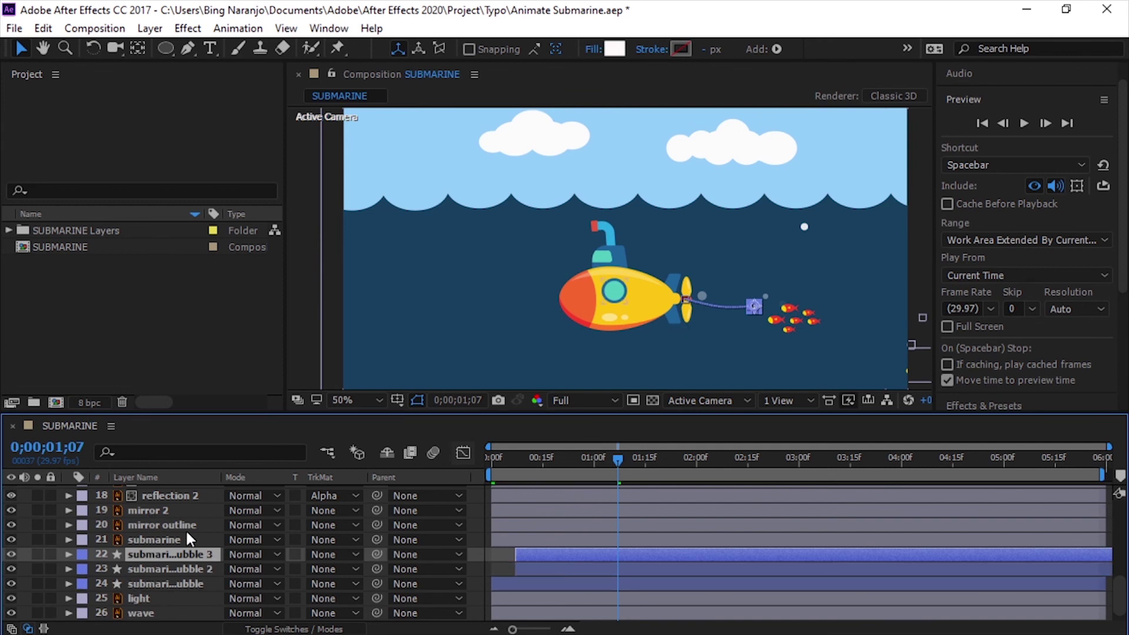
drag(550, 553, 581, 562)
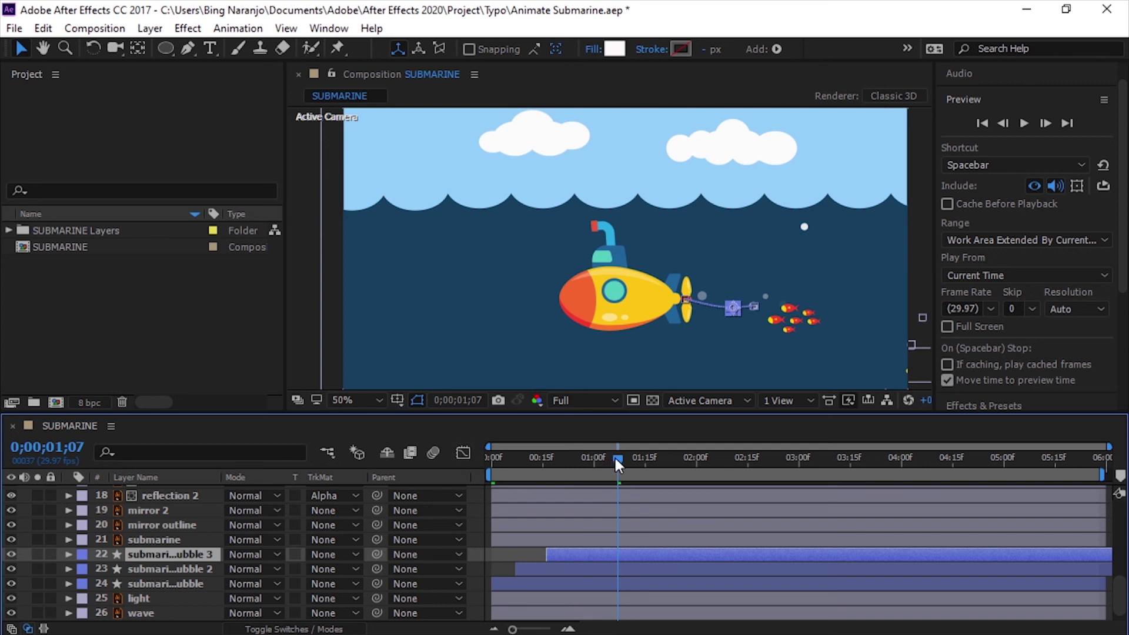
Move bubble 3's final Position keyframe at 0;01;16 left and lower to 894.0,512.0.
drag(614, 457, 544, 470)
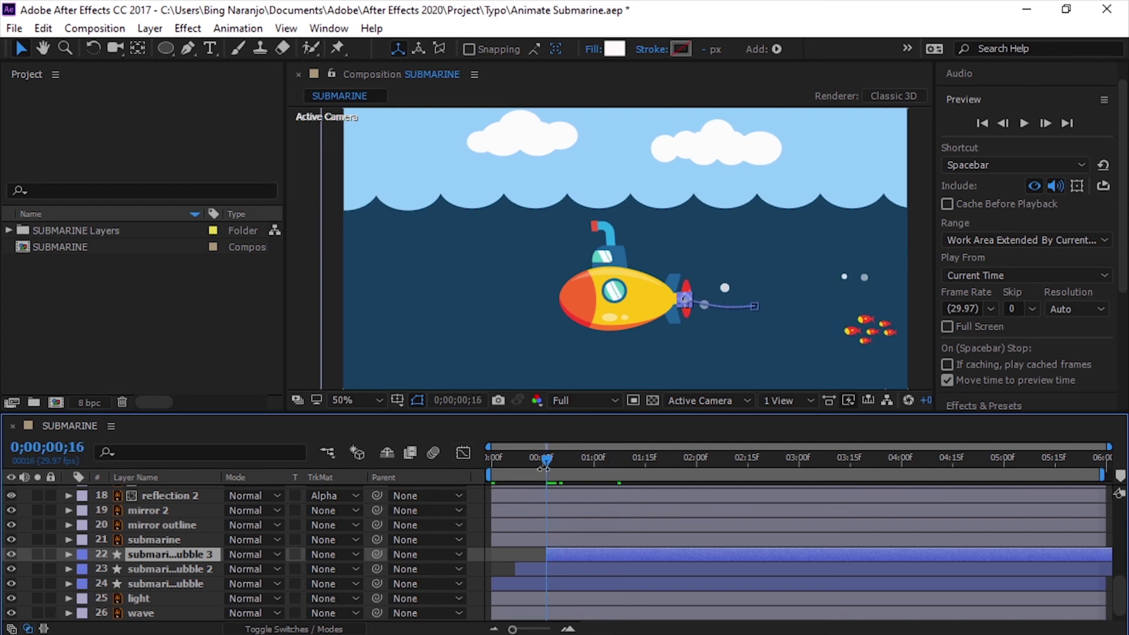
key(u)
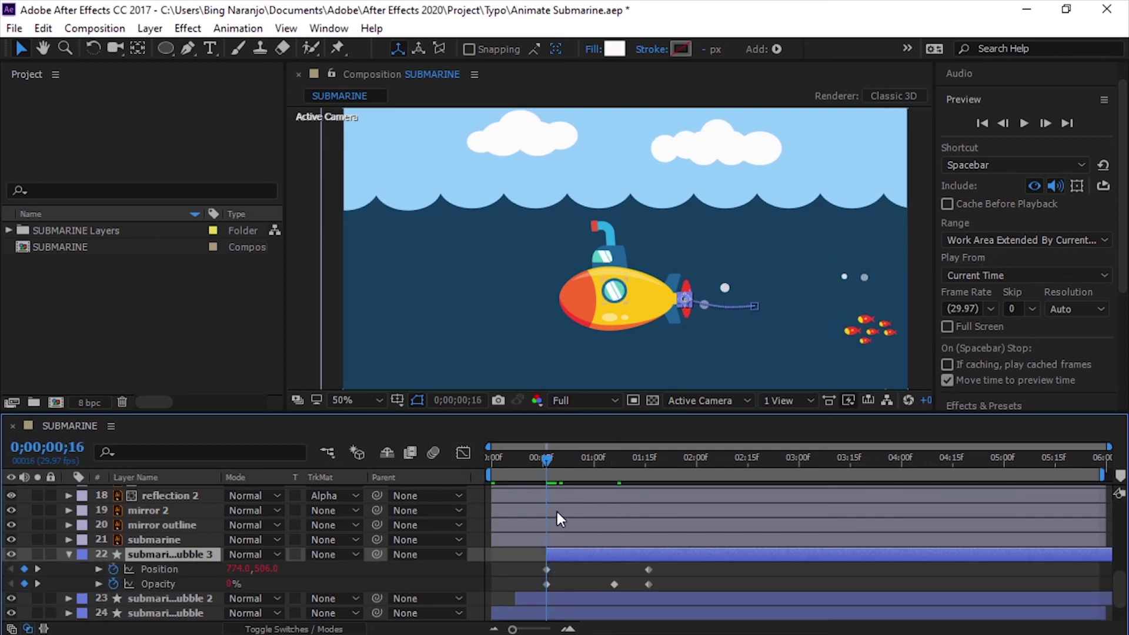
drag(542, 456, 647, 473)
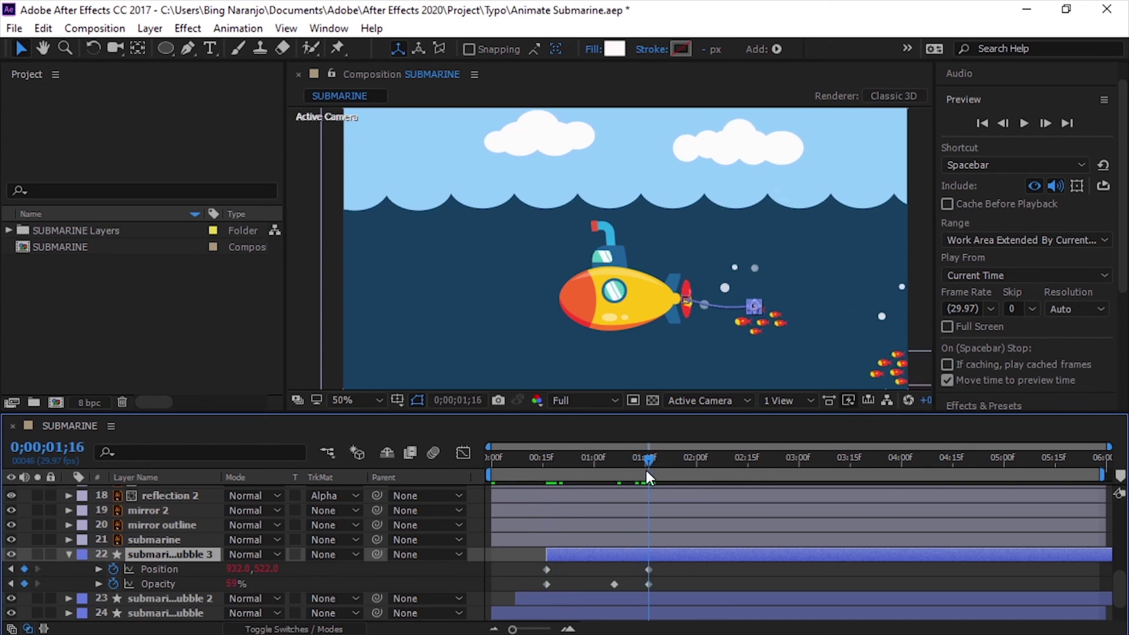
click(649, 570)
click(757, 307)
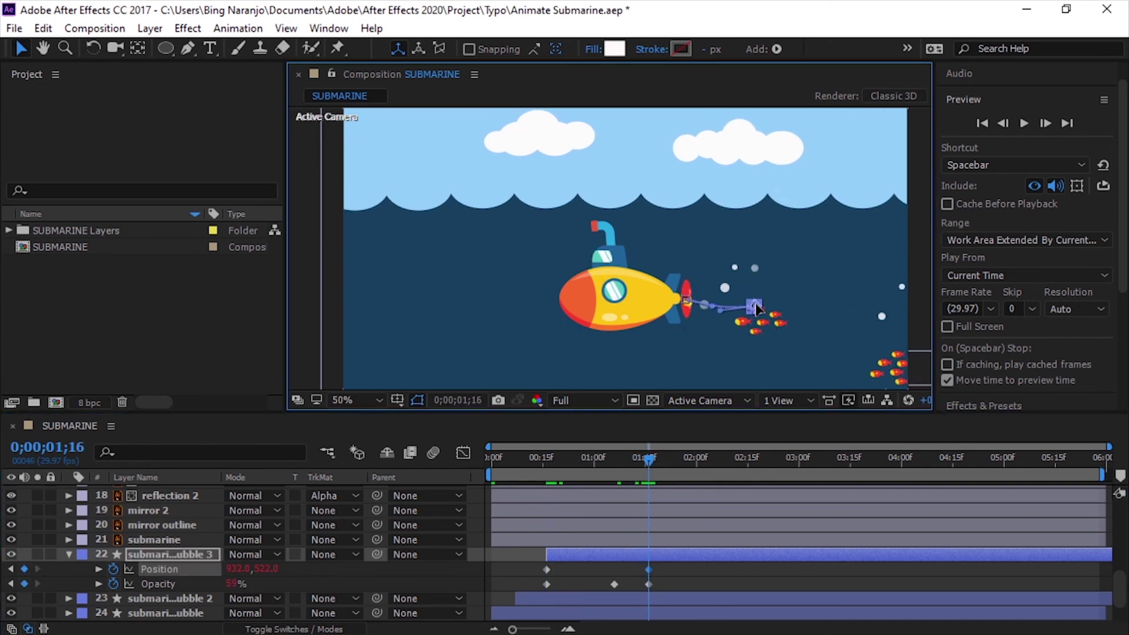
mouse_move(763, 306)
mouse_down()
mouse_move(737, 314)
mouse_move(740, 302)
mouse_up()
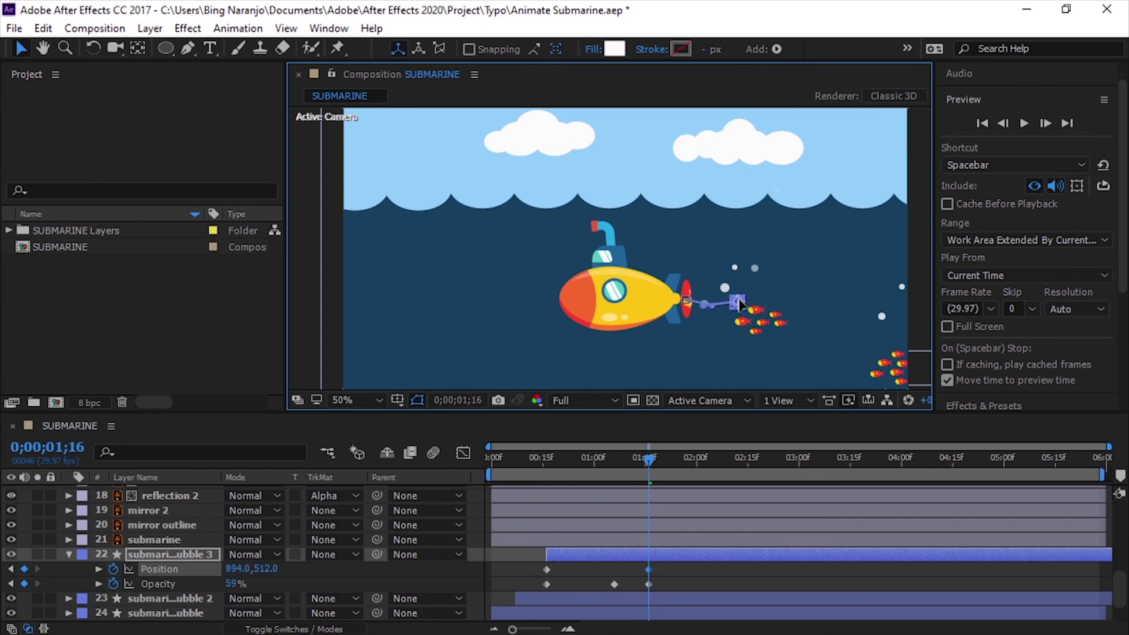
Preview the animation from the first frame, then stop playback after reviewing bubbles and fish.
click(983, 118)
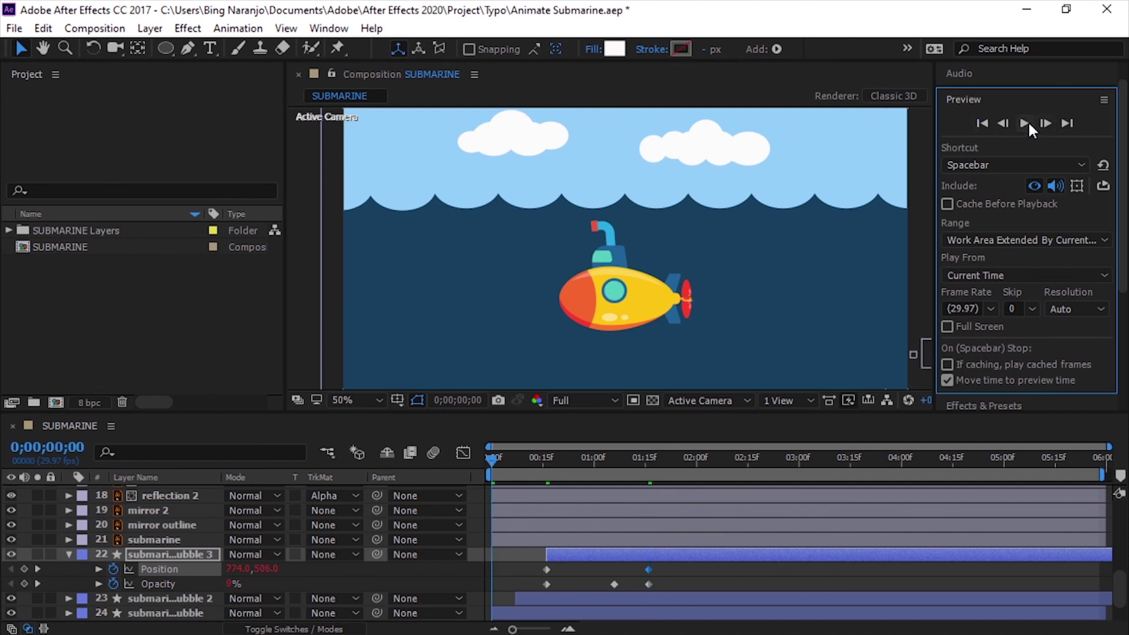
click(1029, 122)
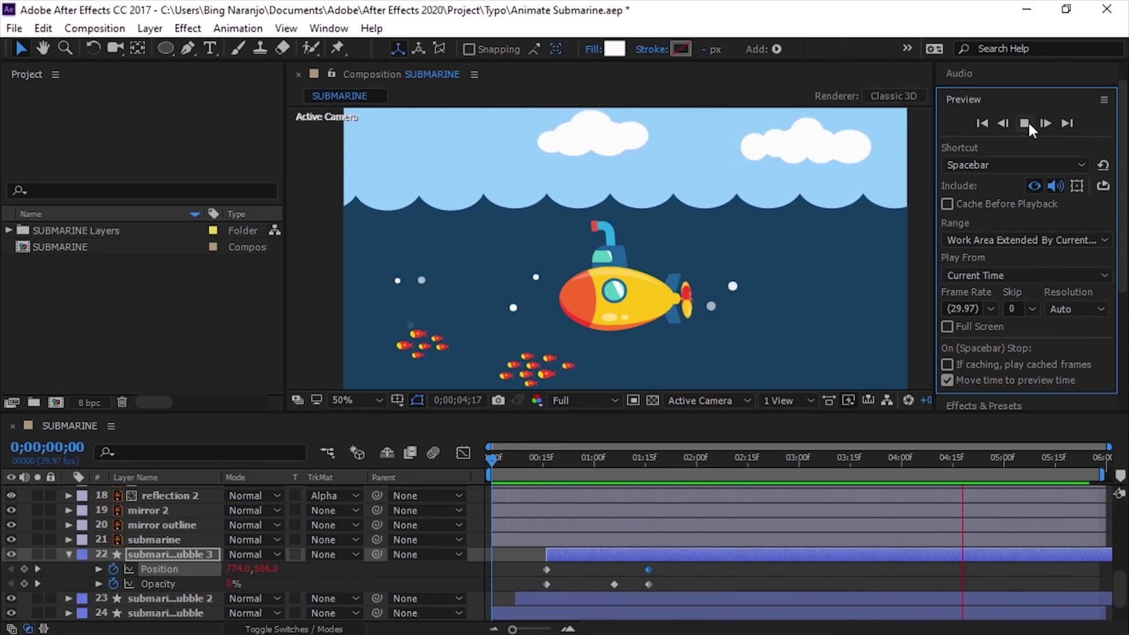
click(1028, 121)
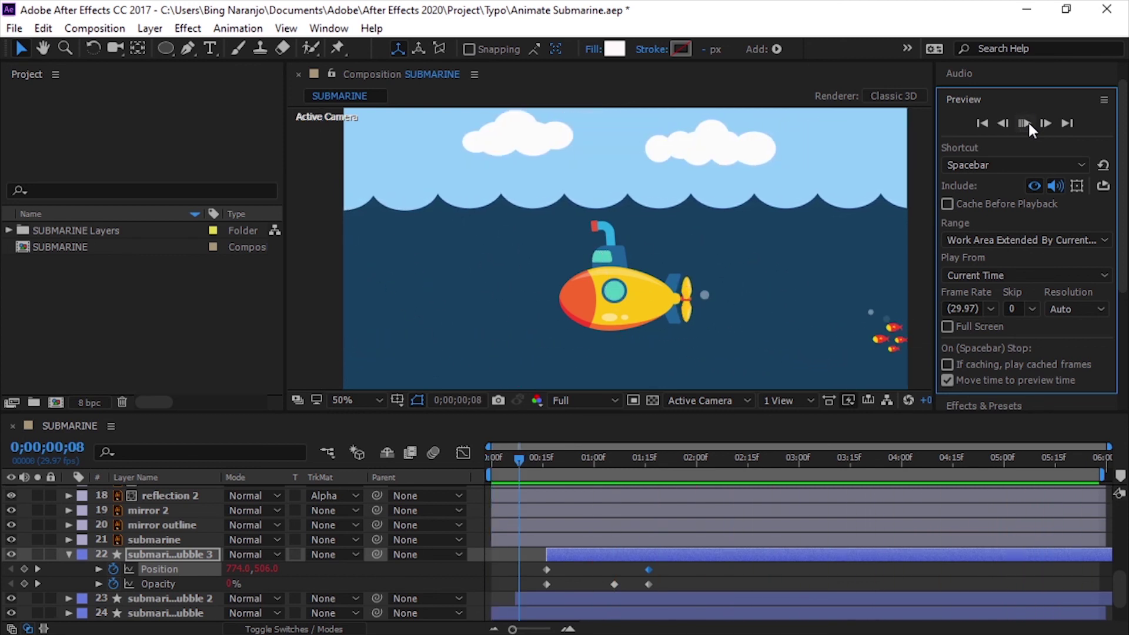